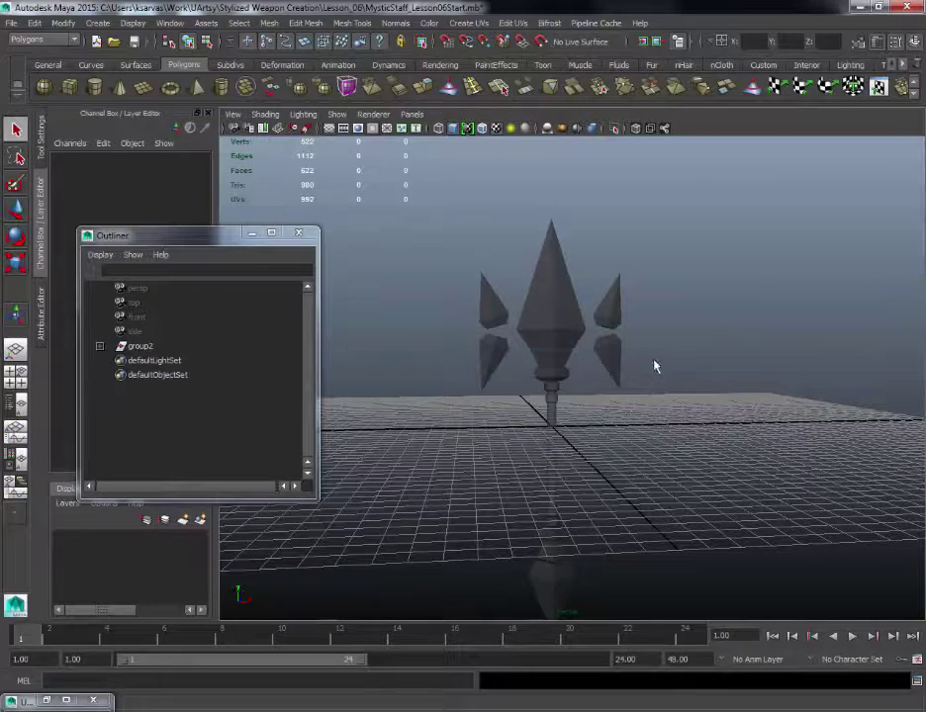
Step: Examine the mystic staff model from the front, the side and several other angles
left_click_drag(613, 314, 550, 309, "alt")
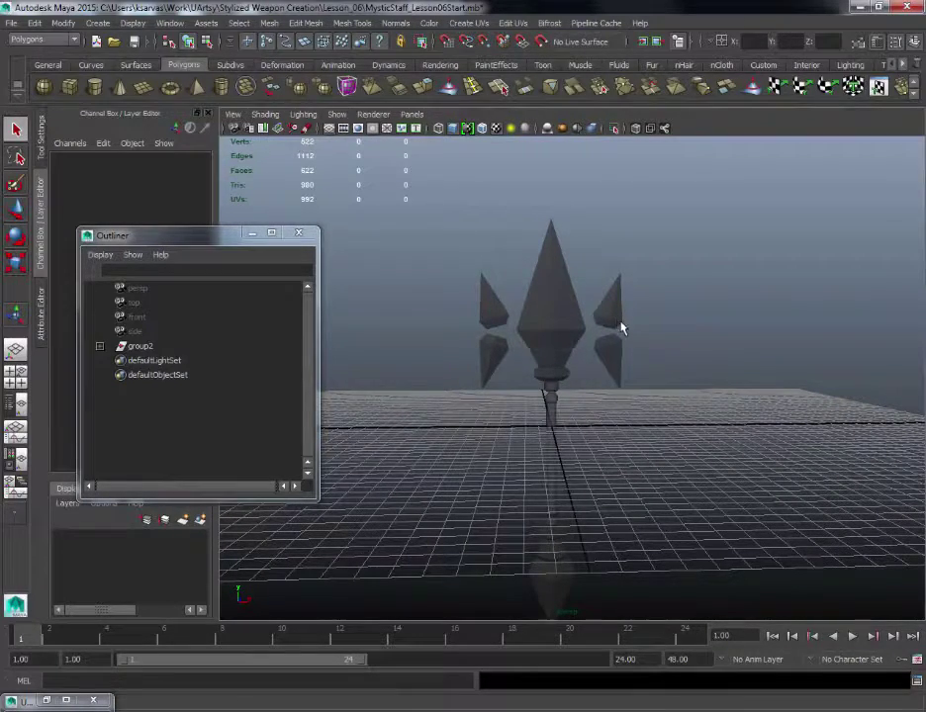
middle_click_drag(620, 327, 615, 307, "alt")
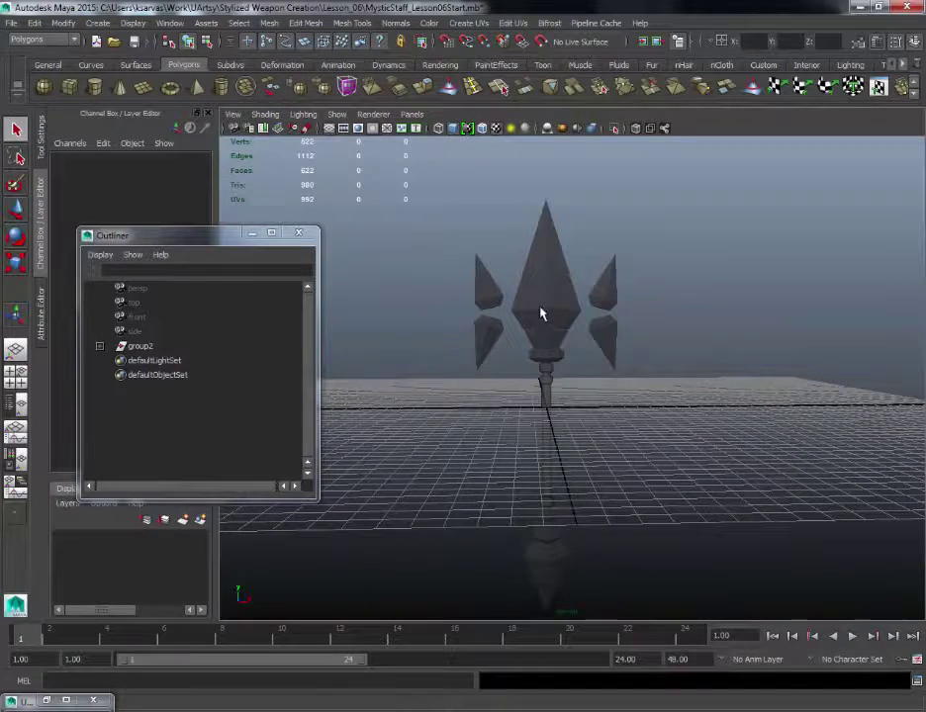
left_click_drag(543, 314, 566, 274, "alt")
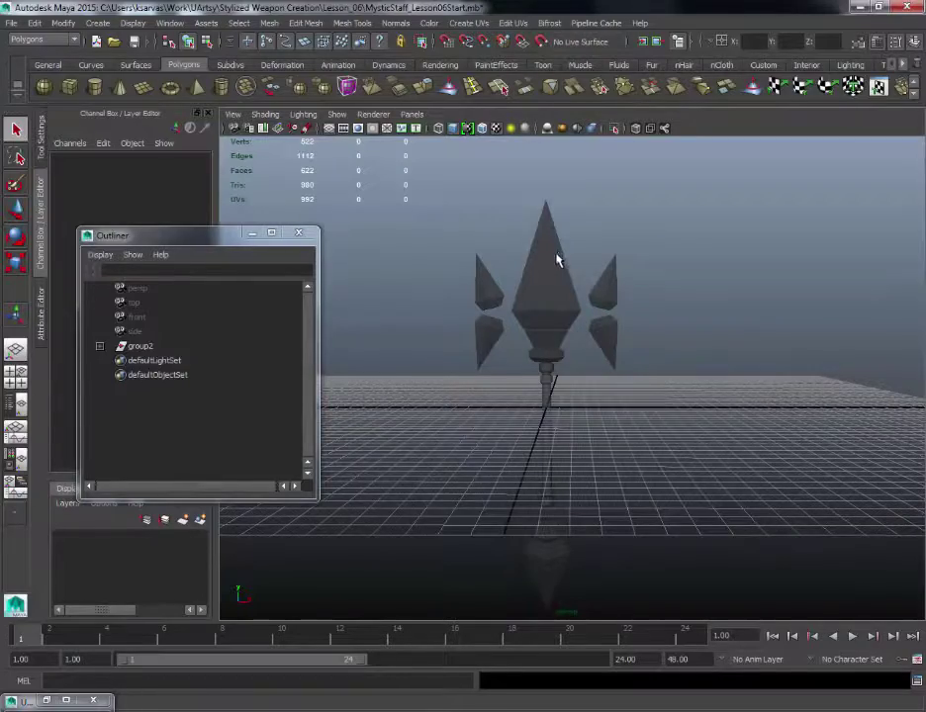
right_click_drag(558, 256, 575, 295, "alt")
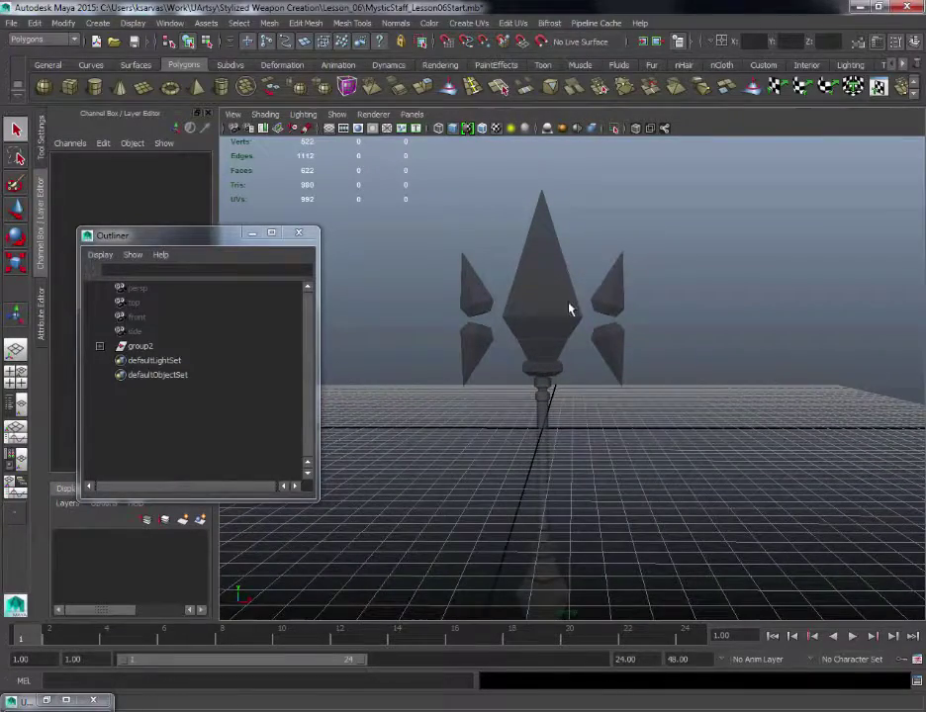
left_click_drag(573, 309, 542, 295, "alt")
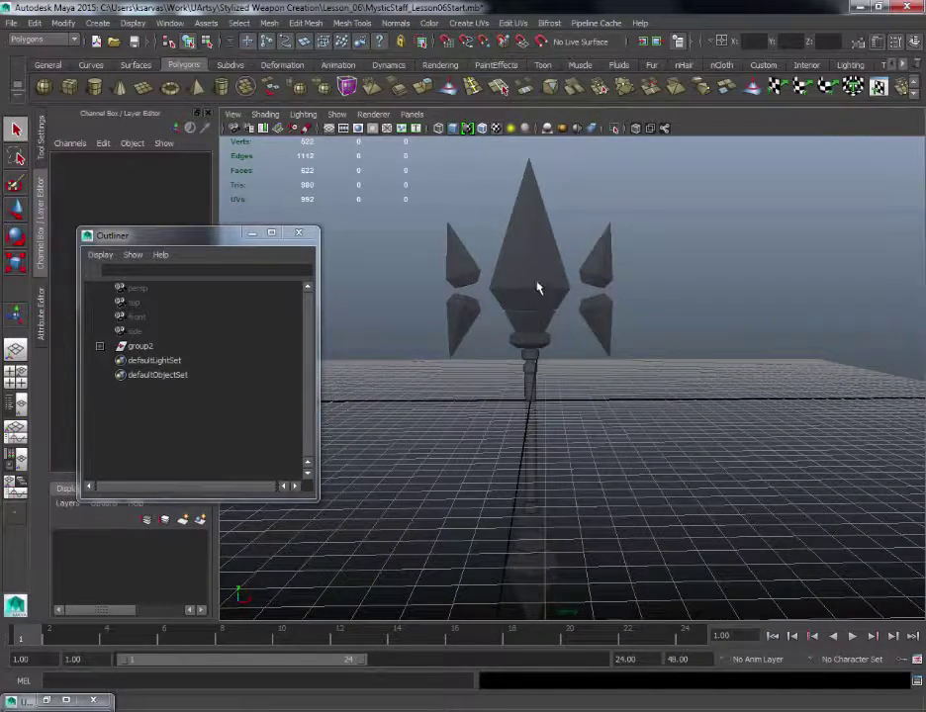
left_click_drag(564, 341, 597, 279, "alt")
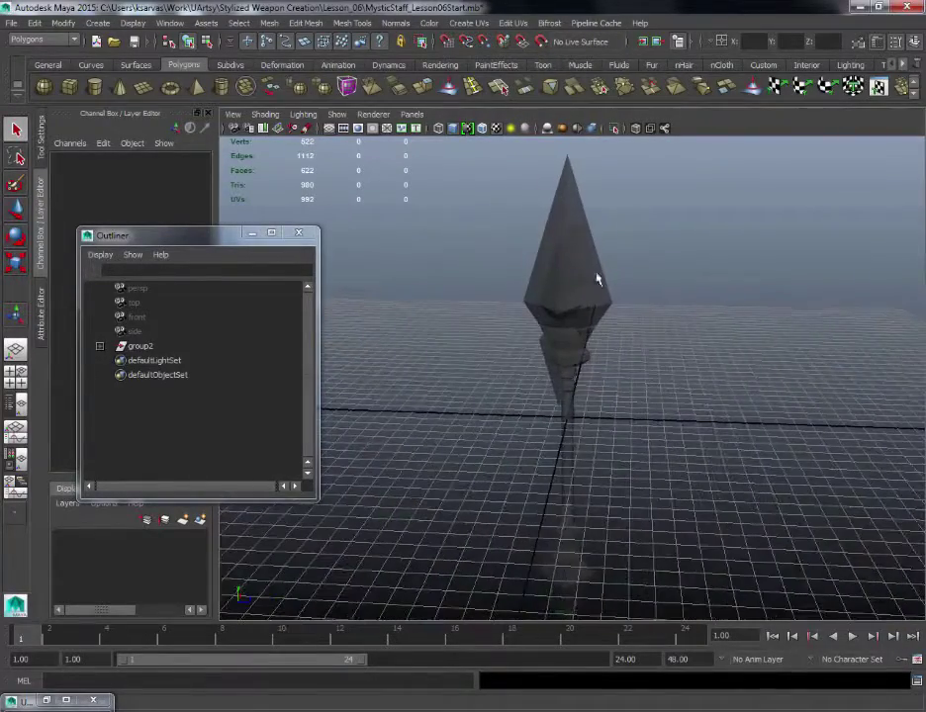
left_click_drag(603, 330, 591, 336, "alt")
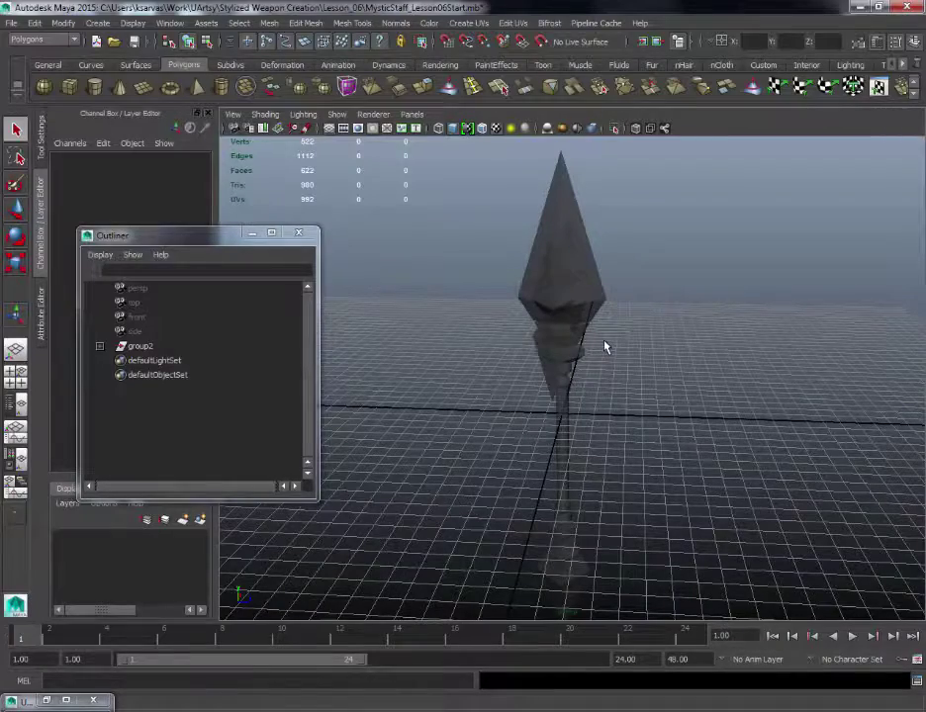
left_click_drag(635, 365, 624, 308, "alt")
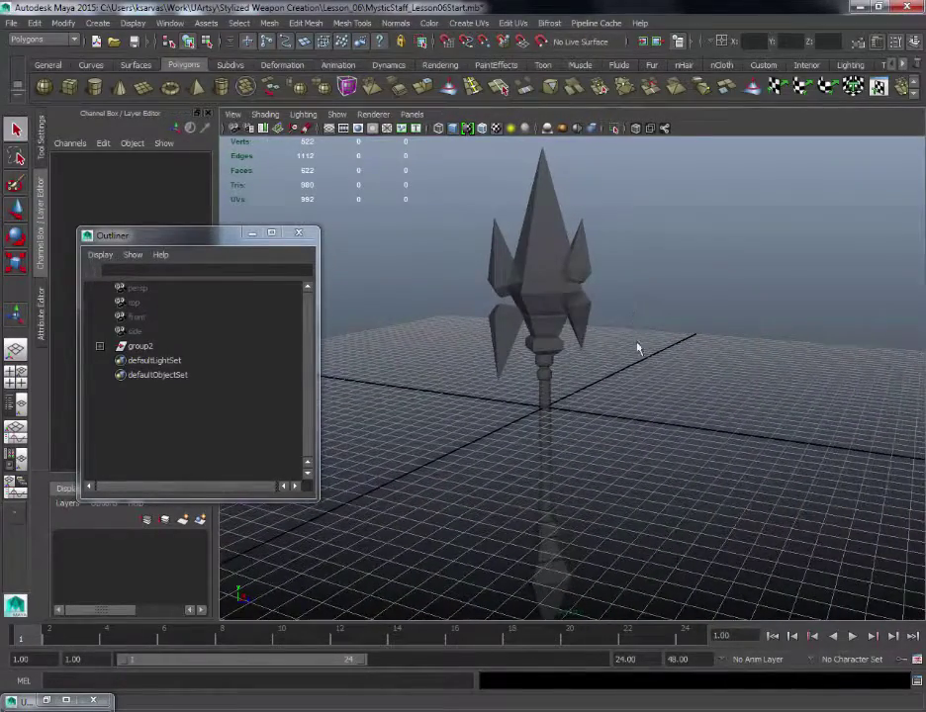
left_click_drag(620, 363, 600, 370, "alt")
Step: Combine all the staff pieces into a single mesh in the side view
key("space")
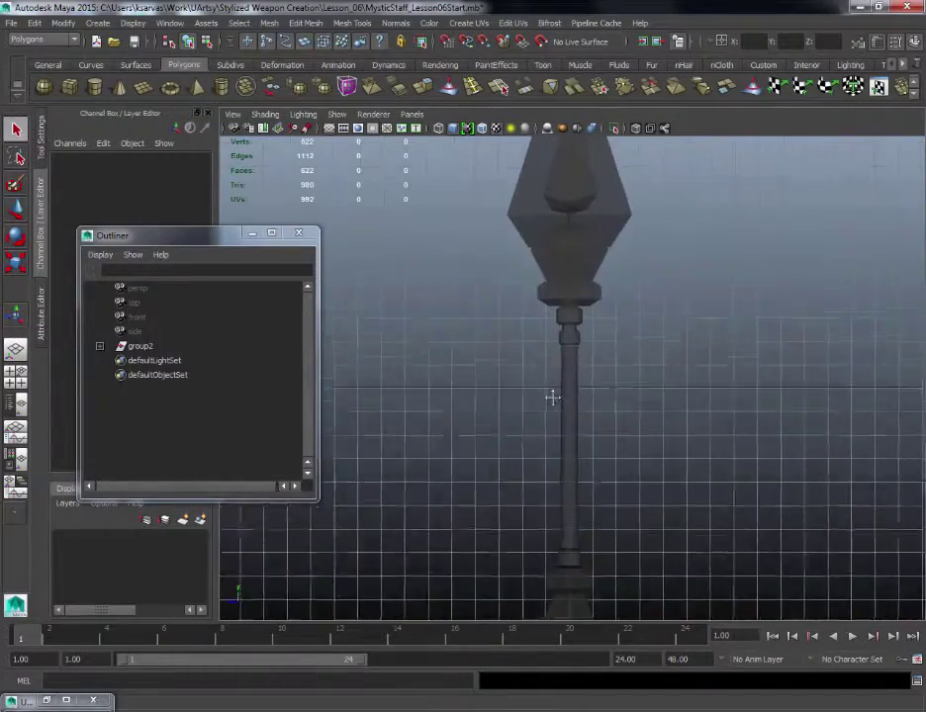
left_click_drag(437, 199, 585, 475)
key("space")
left_click_drag(424, 495, 463, 229)
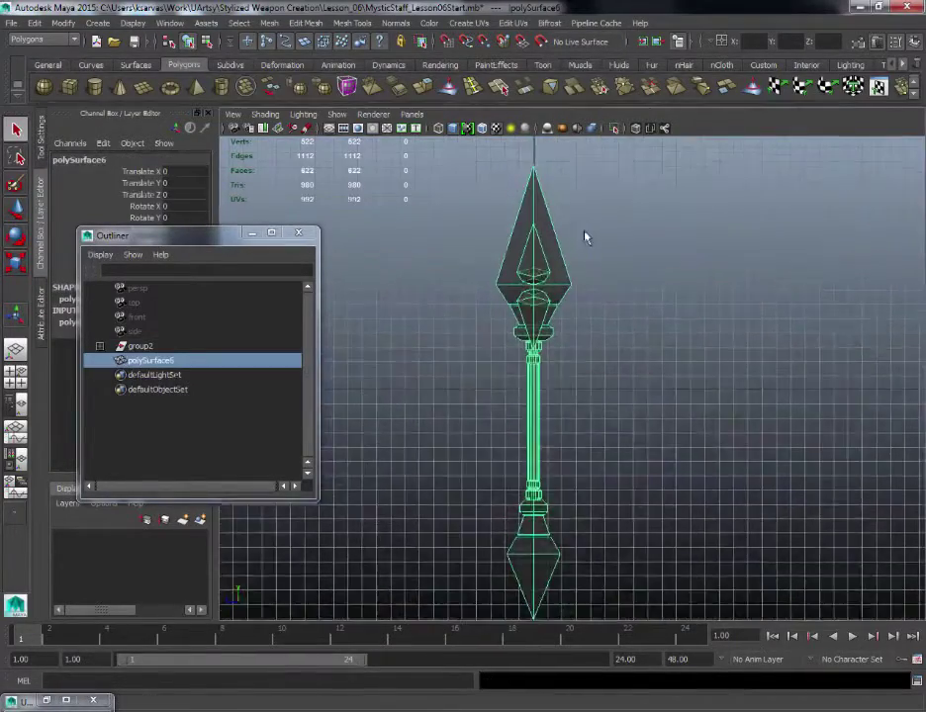
Step: Delete the faces of the combined staff on the +Z side of its centre line
right_click_drag(608, 369, 583, 341, "alt")
middle_click_drag(584, 341, 560, 442, "alt")
right_click_drag(475, 313, 475, 254)
middle_click_drag(475, 254, 470, 197, "alt")
left_click_drag(470, 197, 523, 620, "alt")
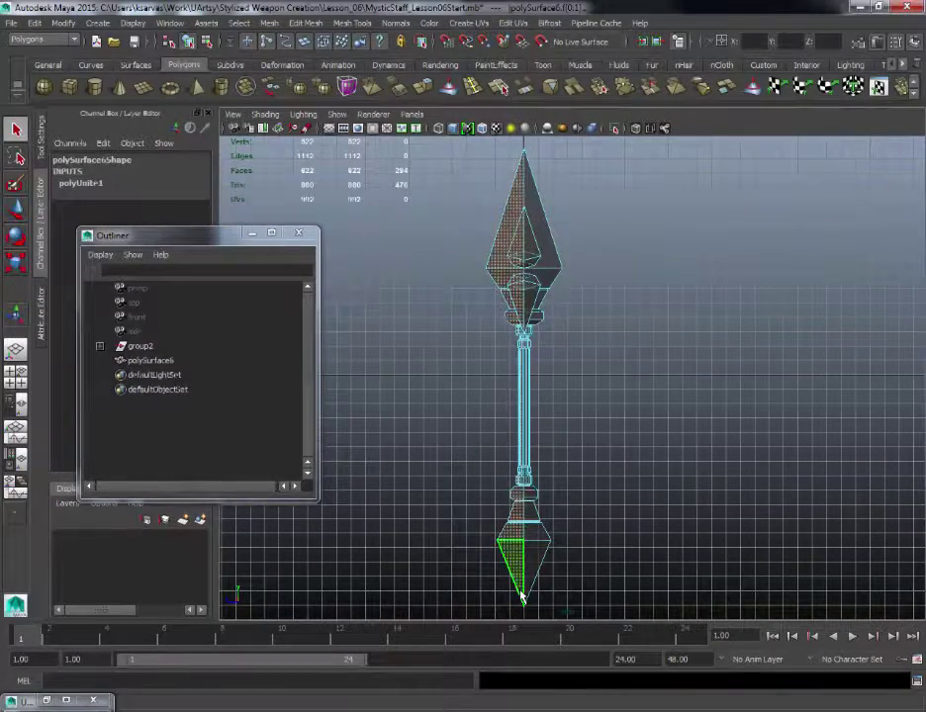
key("Delete")
Step: Delete the leftover faces around the lower and upper shaft fittings that extend past the centre line
scroll(606, 306, "up", 5)
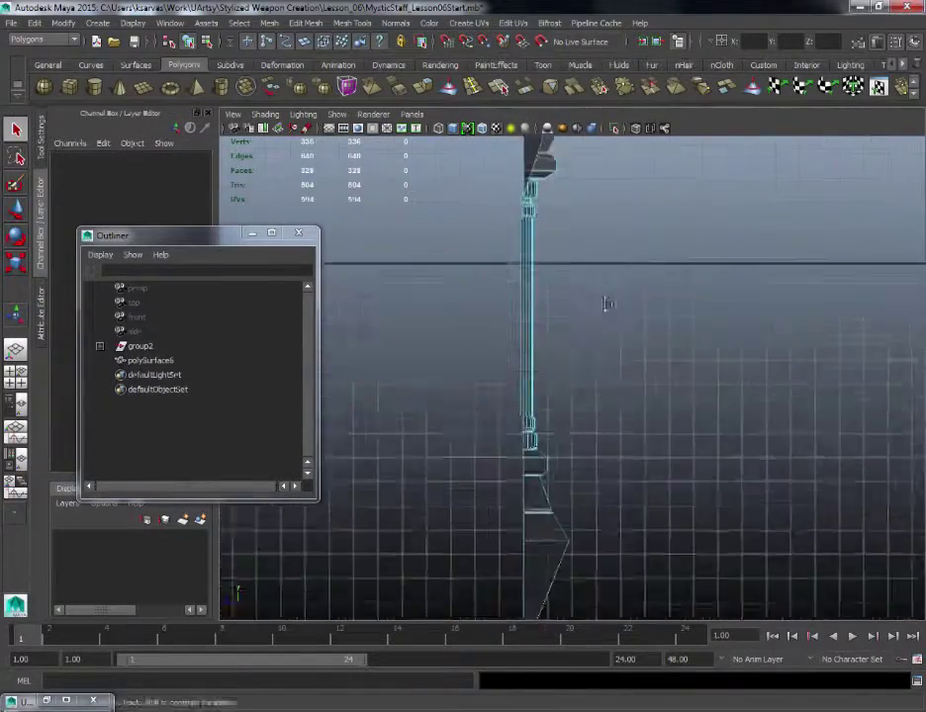
scroll(421, 344, "down", 3)
left_click_drag(431, 322, 499, 531)
key("Delete")
scroll(571, 329, "down", 3)
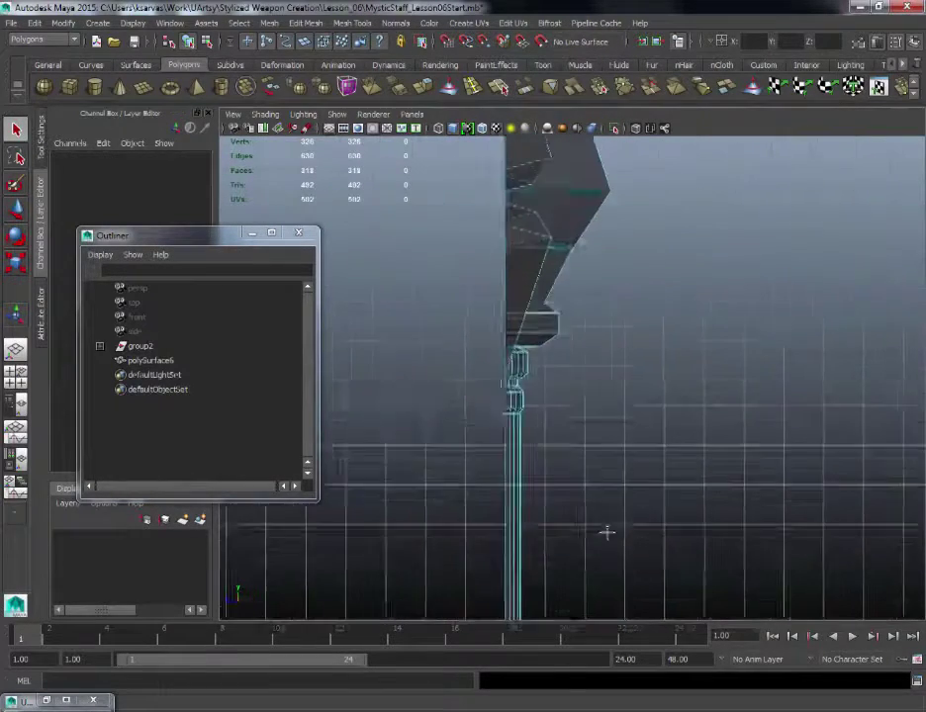
left_click_drag(455, 326, 510, 458)
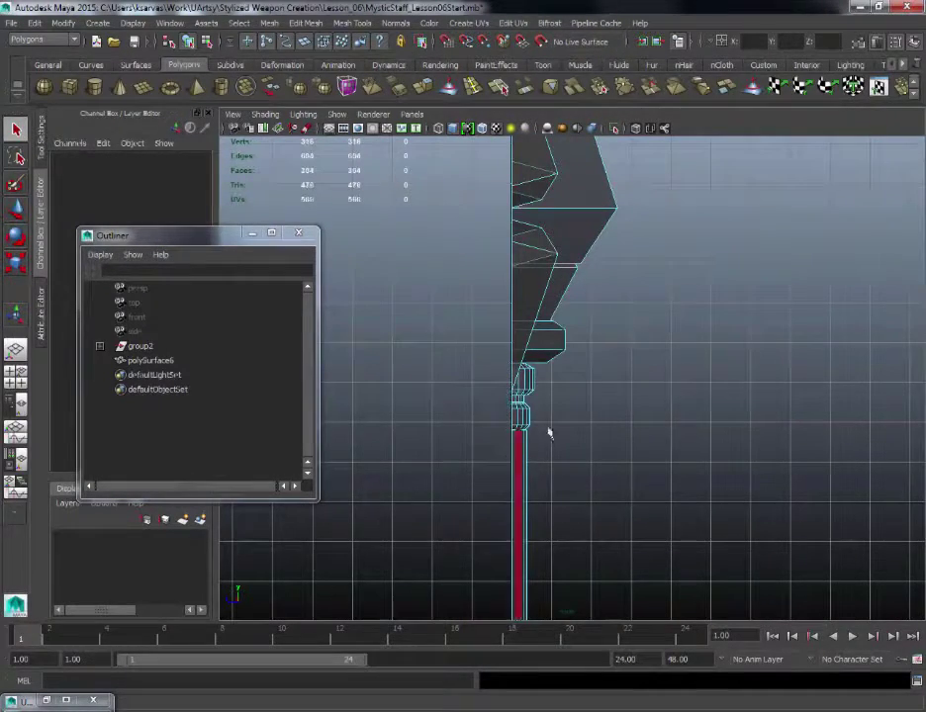
key("Delete")
Step: Return to the perspective view, separate the halved staff mesh into individual pieces and select the large top stone
scroll(634, 502, "up", 4)
key("space")
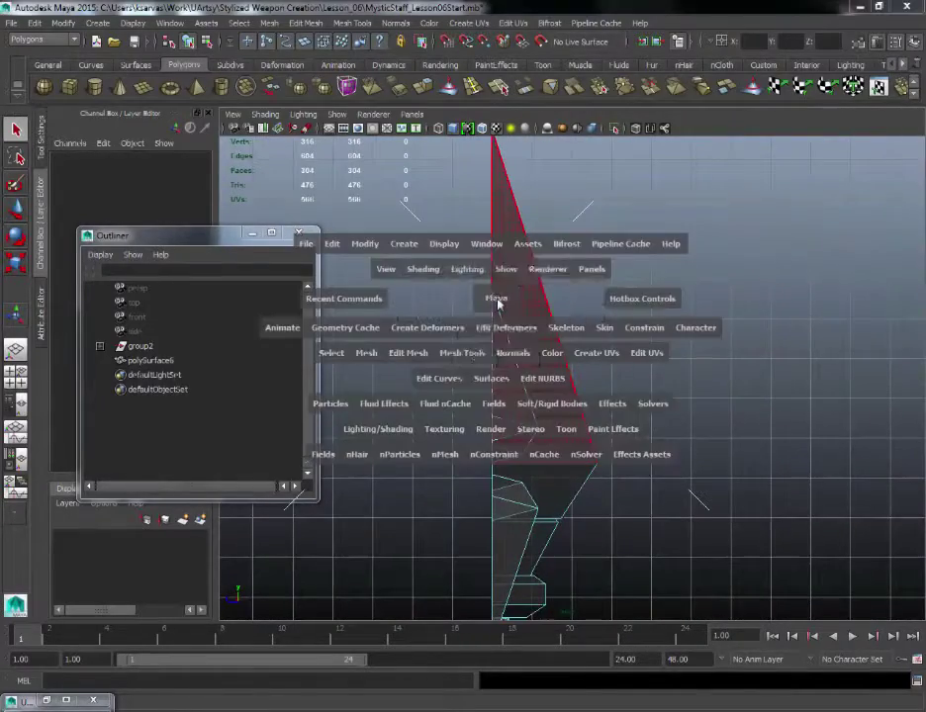
left_click_drag(497, 298, 495, 260)
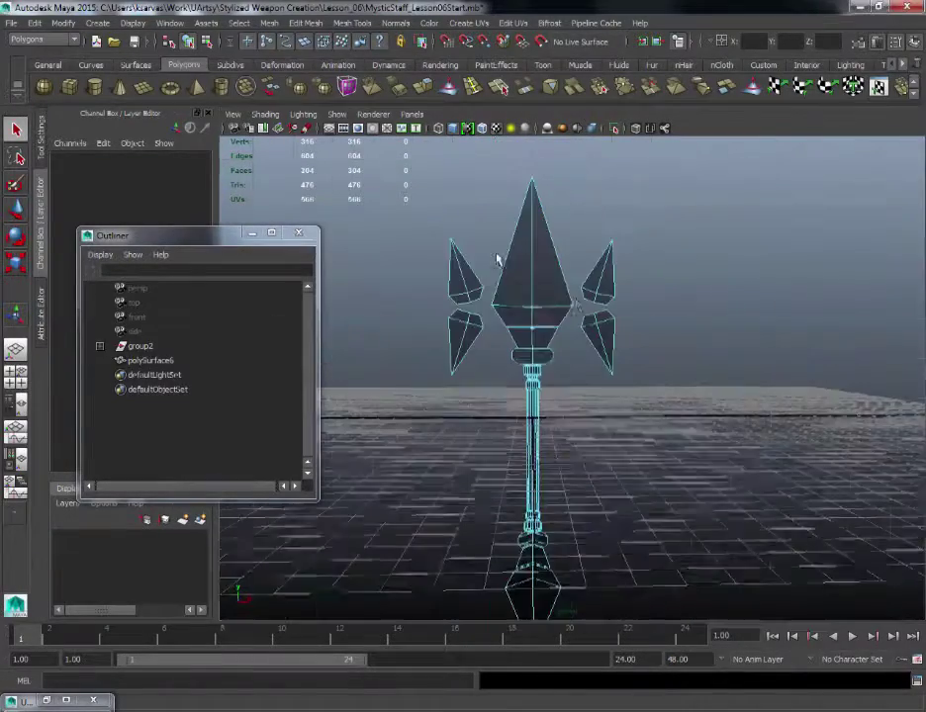
scroll(645, 440, "down", 3)
left_click_drag(645, 440, 533, 330, "alt")
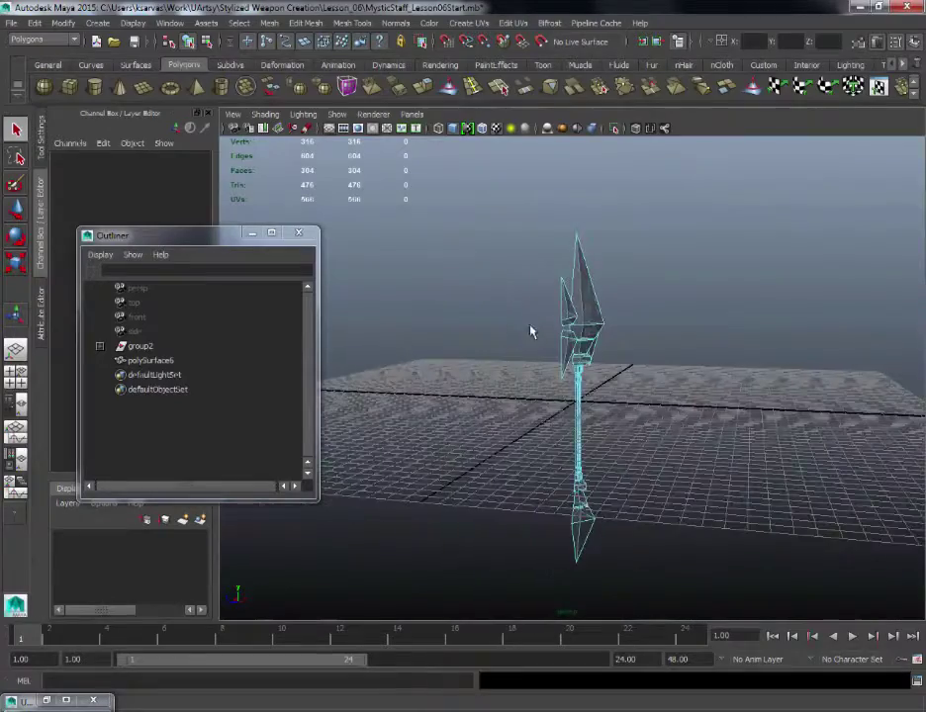
left_click_drag(684, 364, 609, 349, "alt")
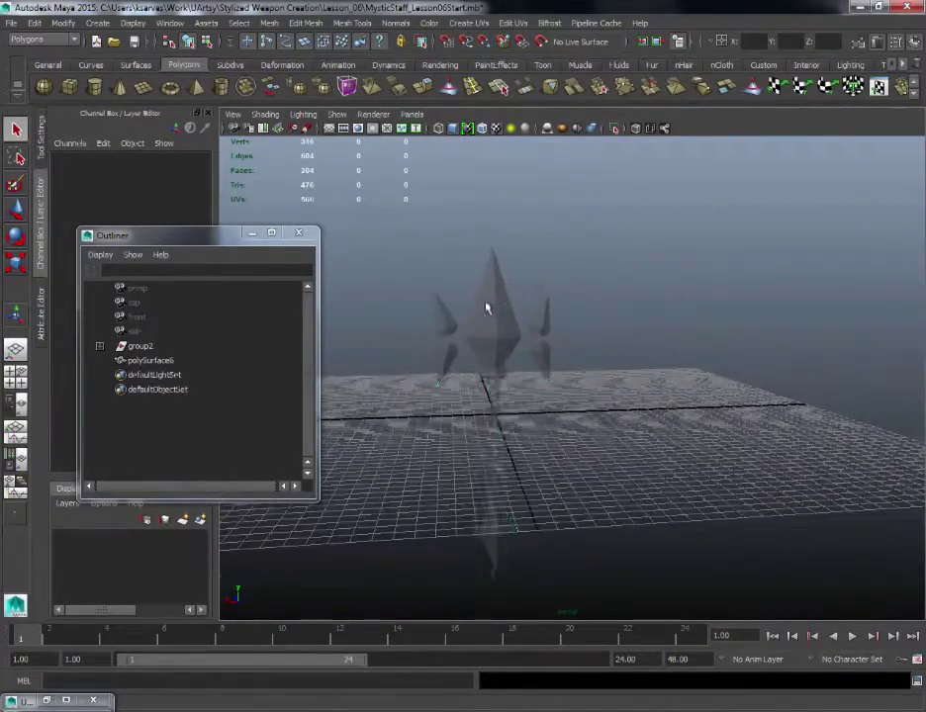
left_click(492, 309)
key("space")
left_click(382, 360)
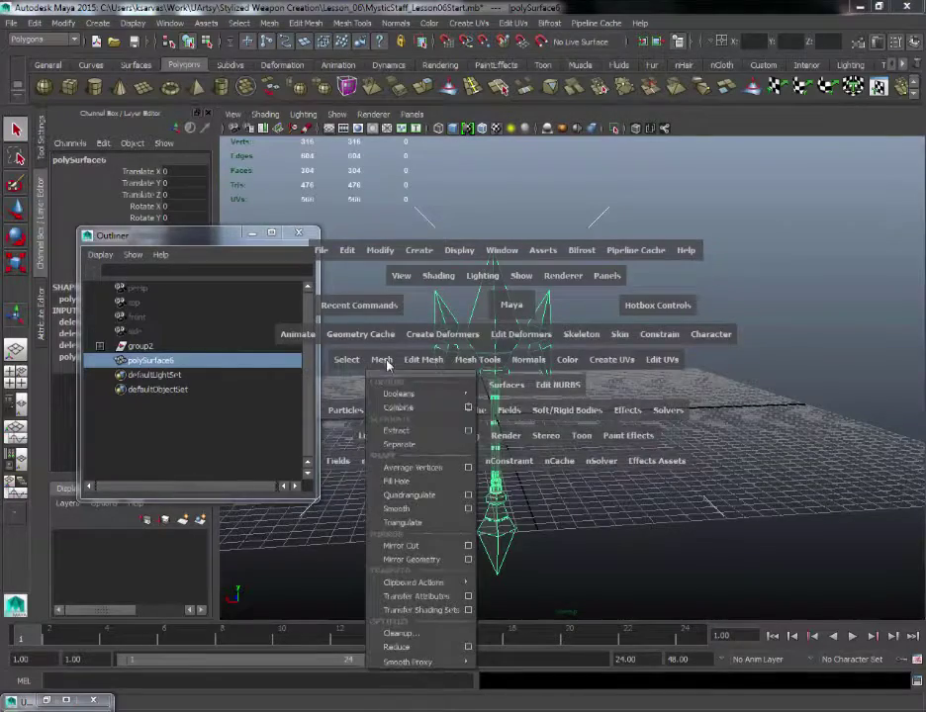
left_click(398, 445)
left_click(497, 297)
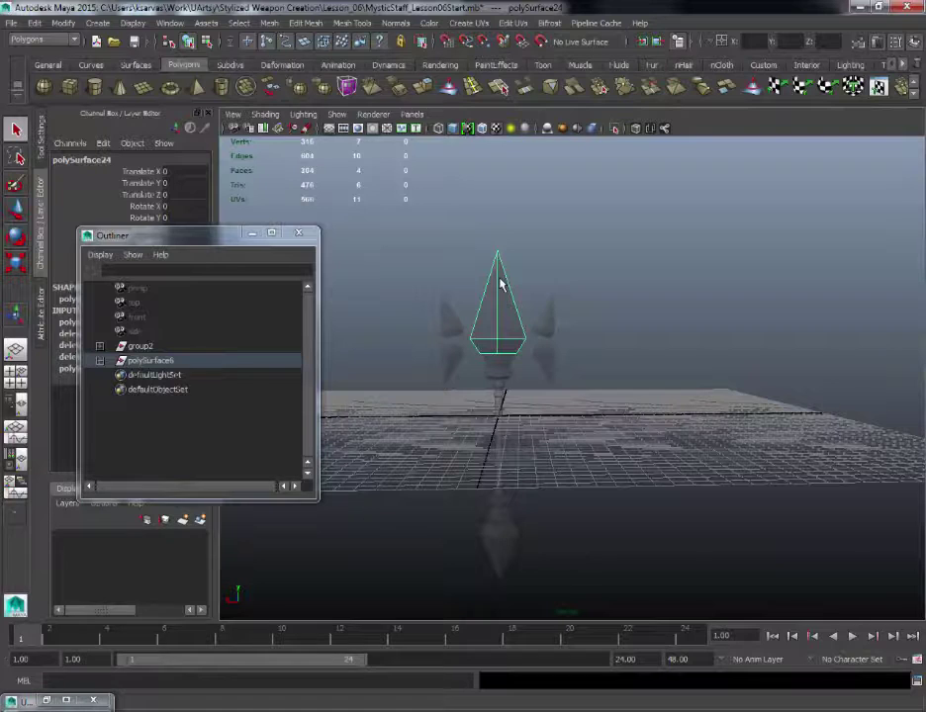
left_click_drag(554, 321, 542, 270, "alt")
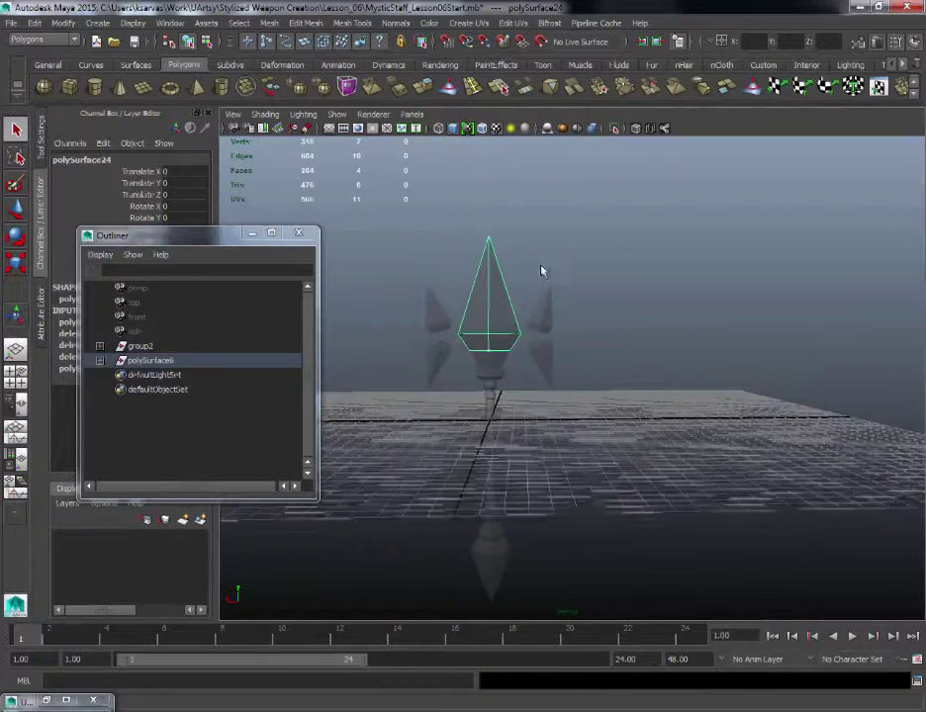
Step: Import the high-poly top stone MysticStaff_TopStone_DEC.OBJ from the Decimated folder
left_click(11, 22)
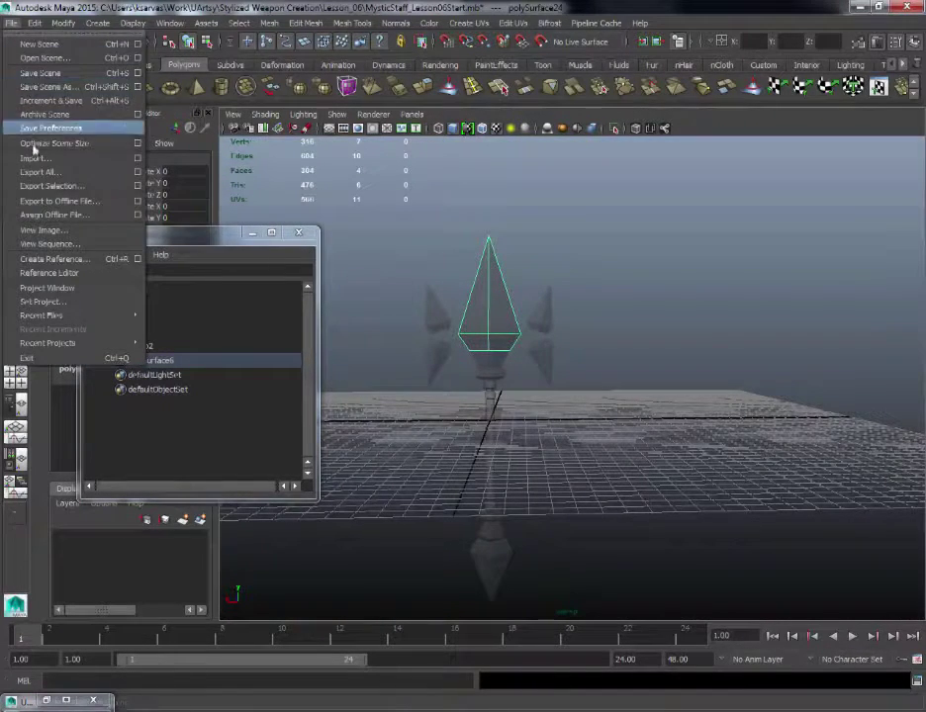
left_click(36, 157)
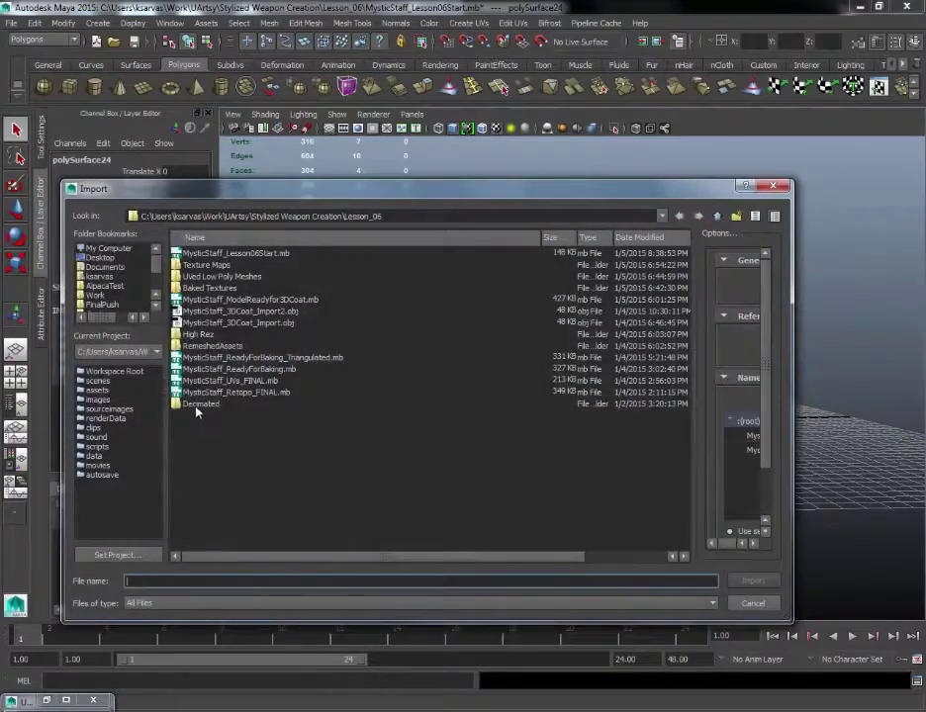
double_click(196, 405)
left_click(217, 427)
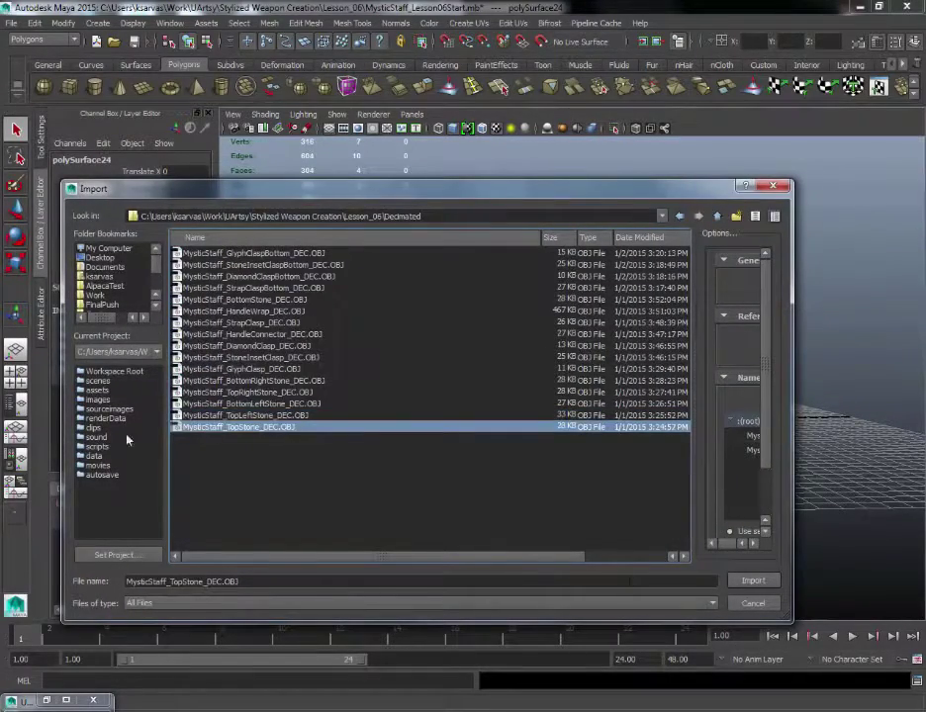
left_click(748, 584)
scroll(589, 283, "up", 3)
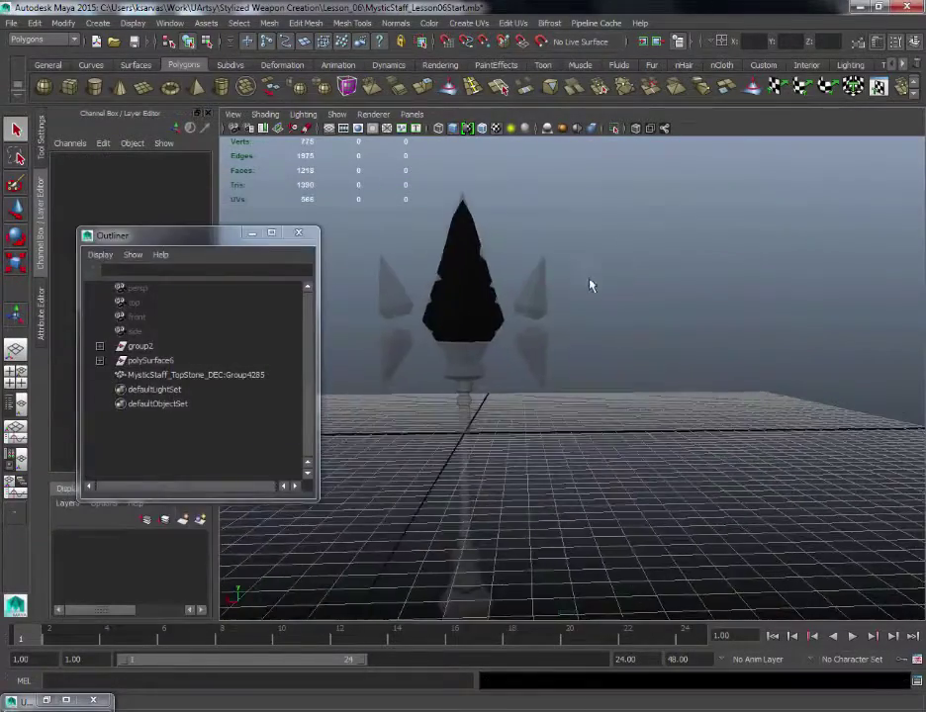
middle_click_drag(564, 341, 597, 353, "alt")
scroll(598, 353, "up", 2)
Step: Put the imported high-poly top stone on a new display layer set to Reference
left_click(488, 301)
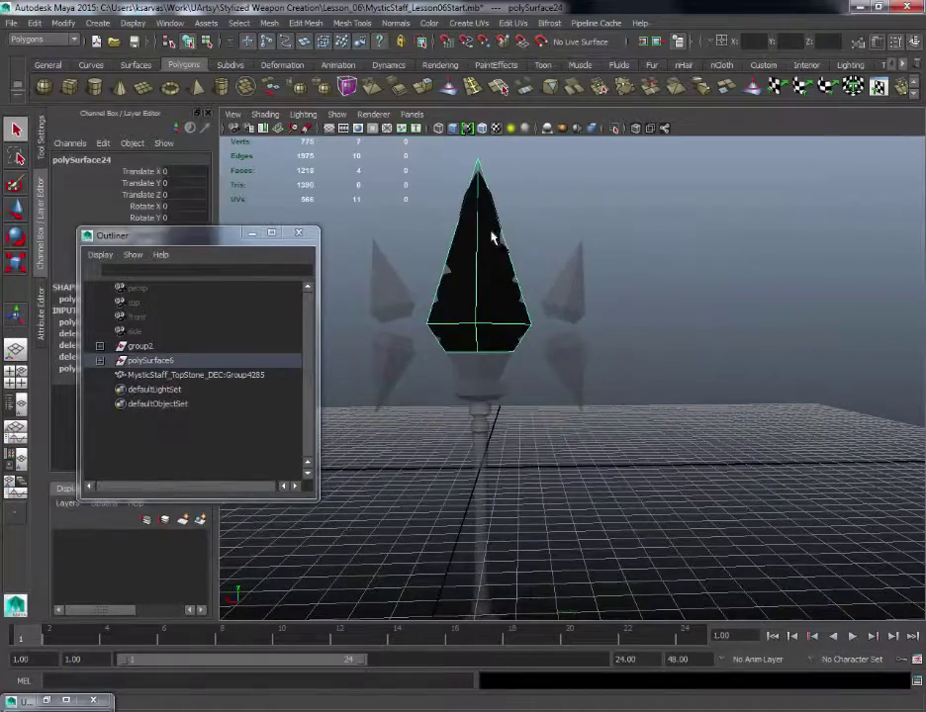
middle_click_drag(533, 176, 560, 243, "alt")
scroll(560, 243, "up", 2)
left_click_drag(509, 298, 679, 310, "alt")
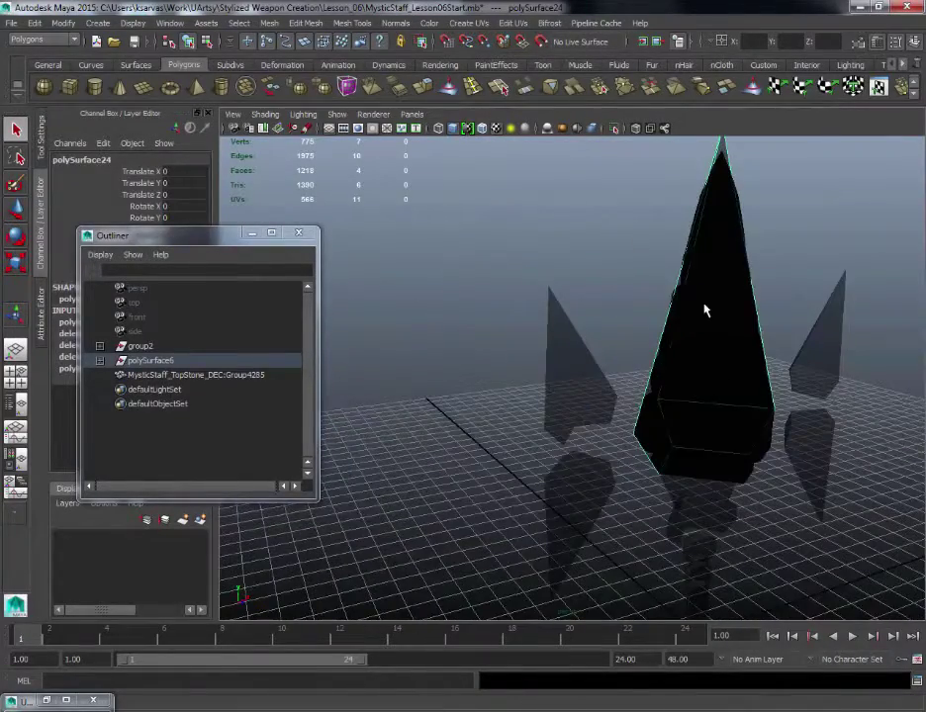
left_click(705, 310)
left_click_drag(497, 331, 617, 407, "alt")
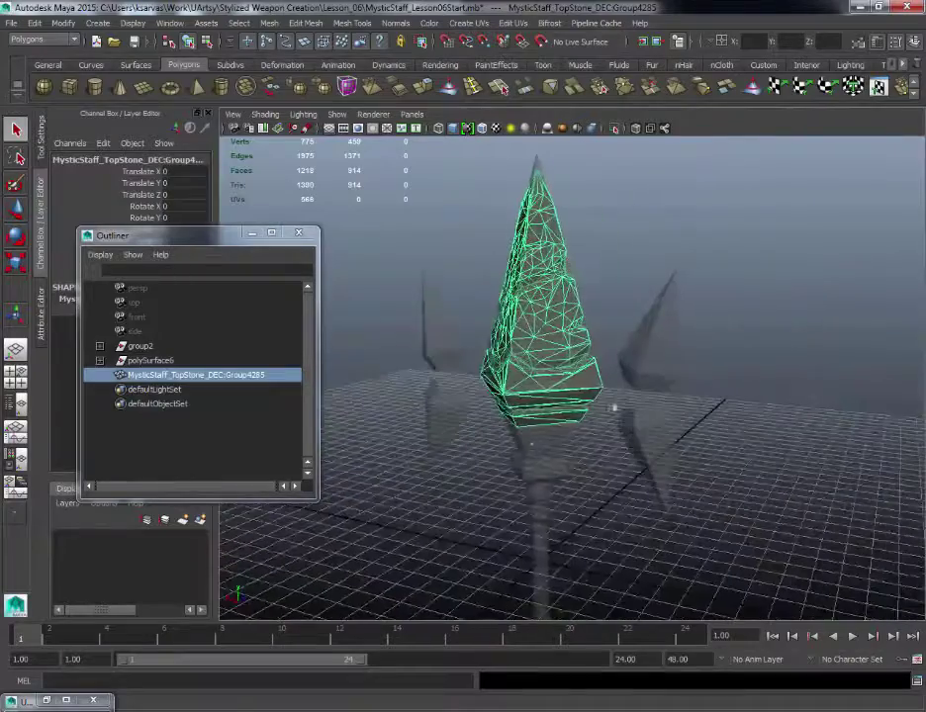
left_click(200, 518)
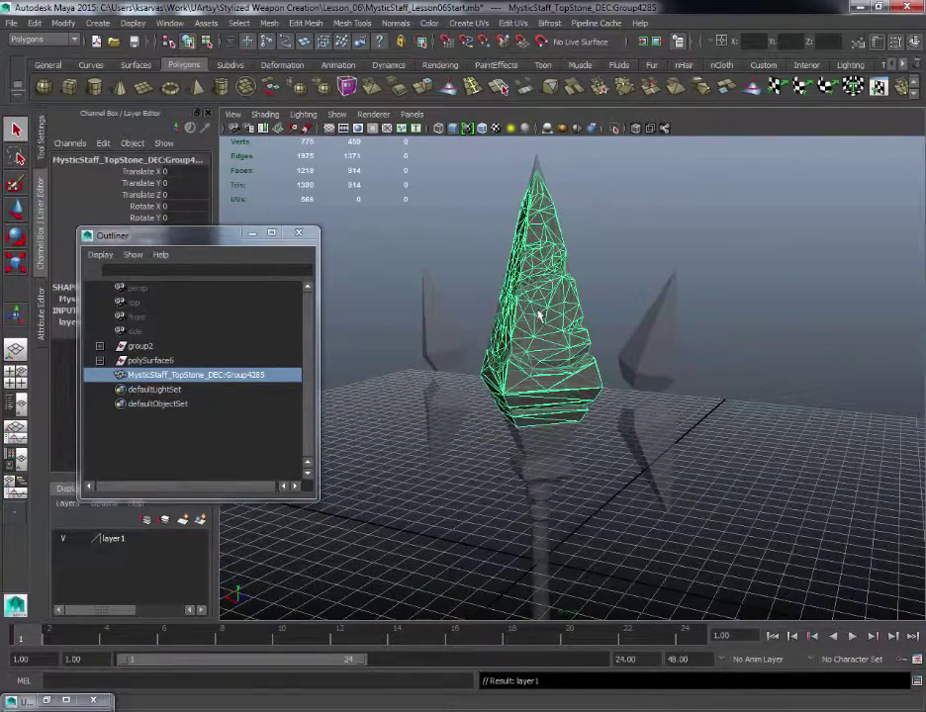
left_click(78, 538)
left_click(633, 243)
Step: Select the low-poly top stone and compare its outline with the referenced high-poly stone
left_click_drag(582, 341, 481, 322, "alt")
left_click(491, 311)
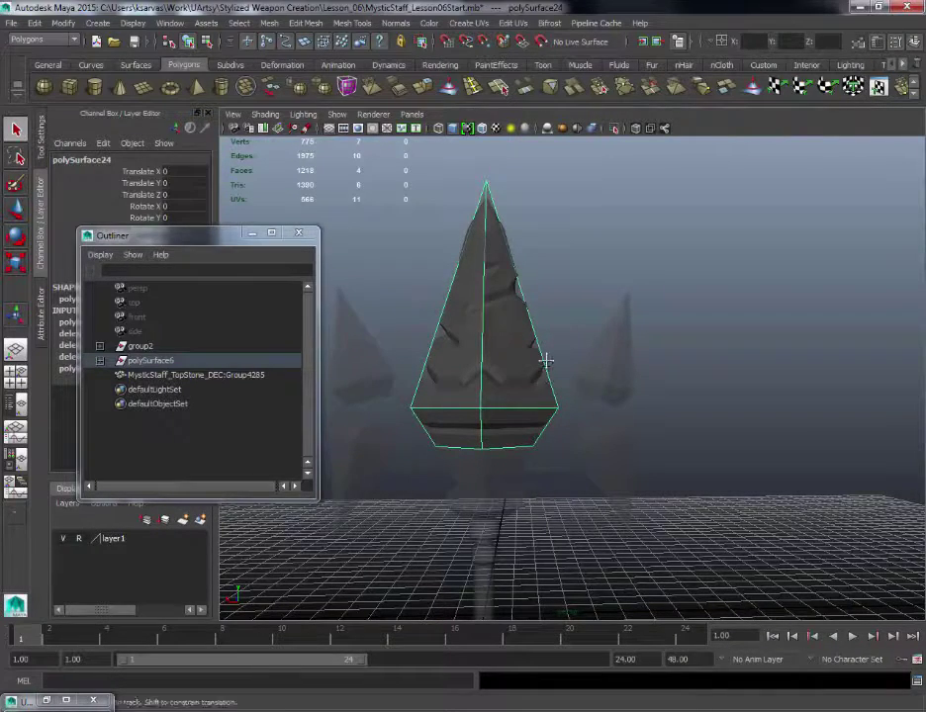
left_click_drag(546, 359, 496, 365, "alt")
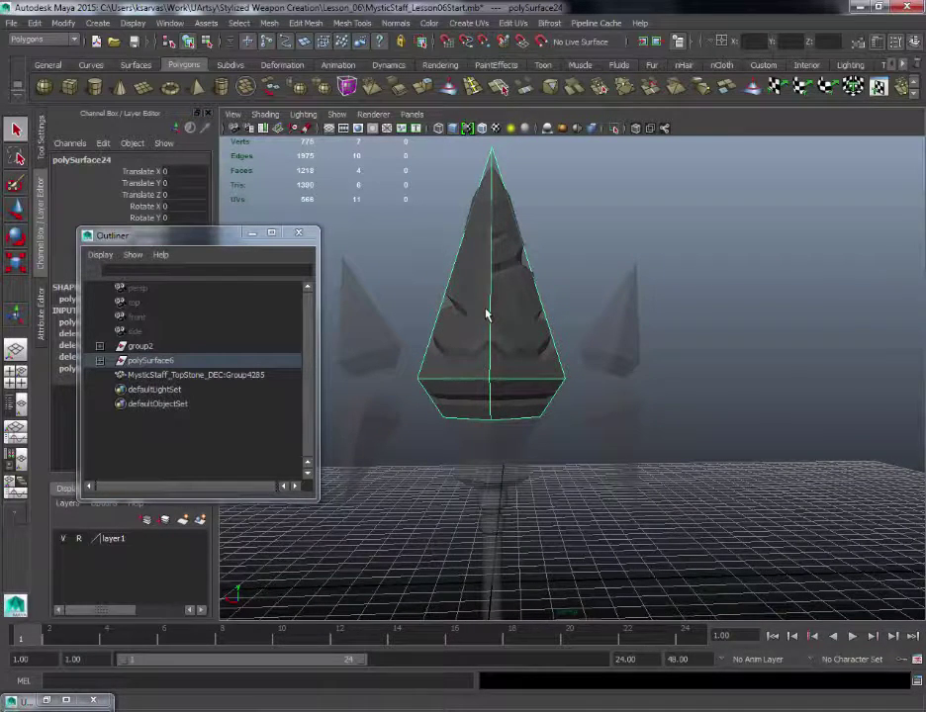
left_click_drag(492, 306, 471, 314, "alt")
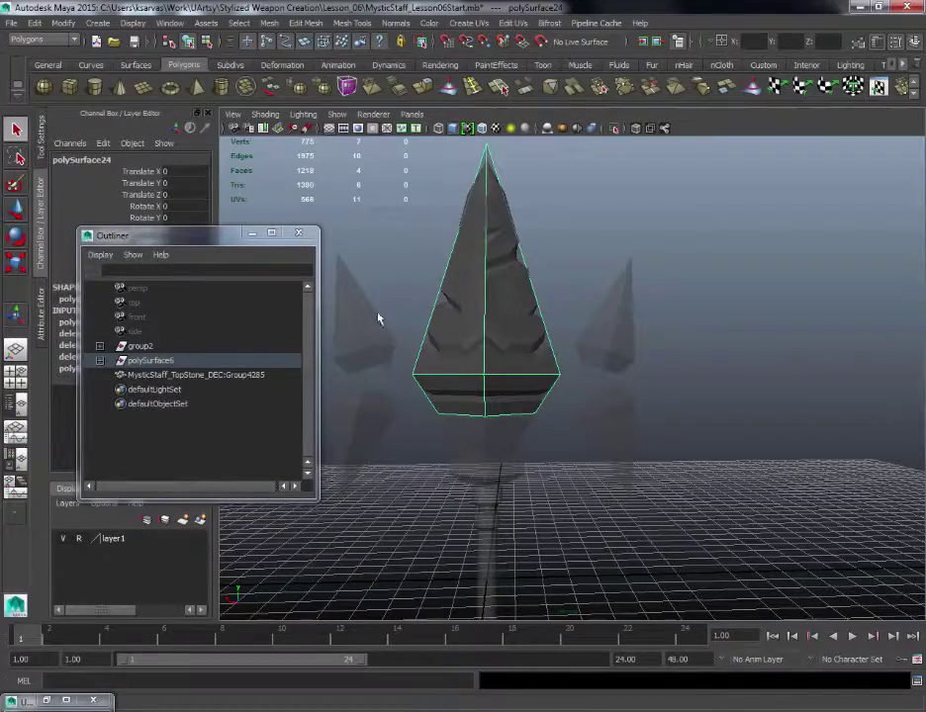
scroll(552, 416, "down", 5)
middle_click_drag(551, 381, 535, 317, "alt")
scroll(536, 318, "down", 1)
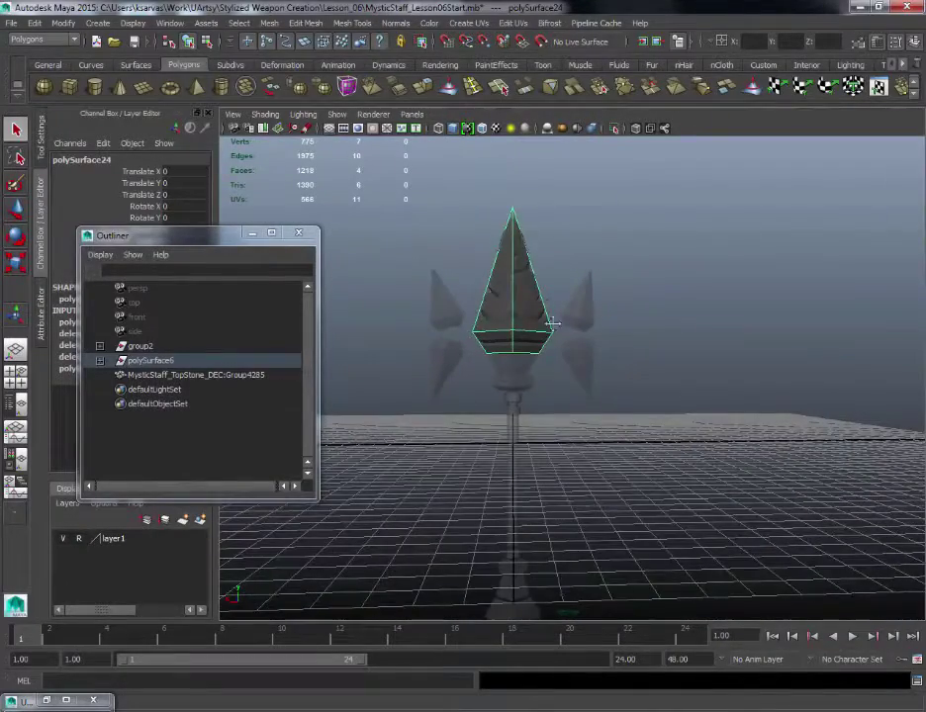
scroll(553, 321, "up", 5)
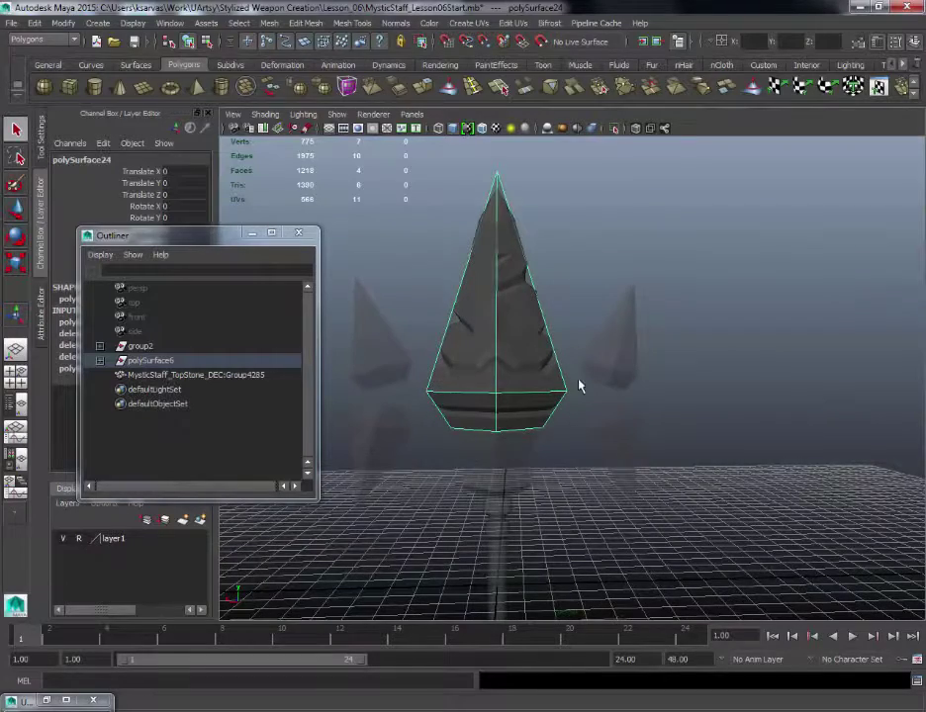
scroll(465, 368, "up", 1)
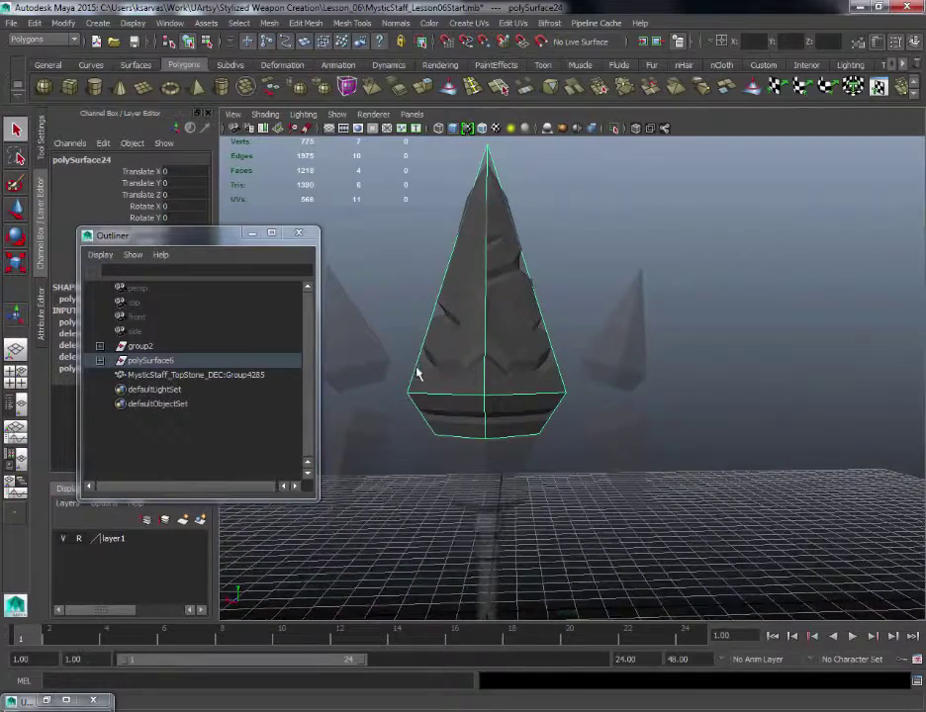
Step: Examine the low-poly top stone's silhouette against the chipped edges and base of the high-poly reference from several angles
scroll(472, 351, "up", 1)
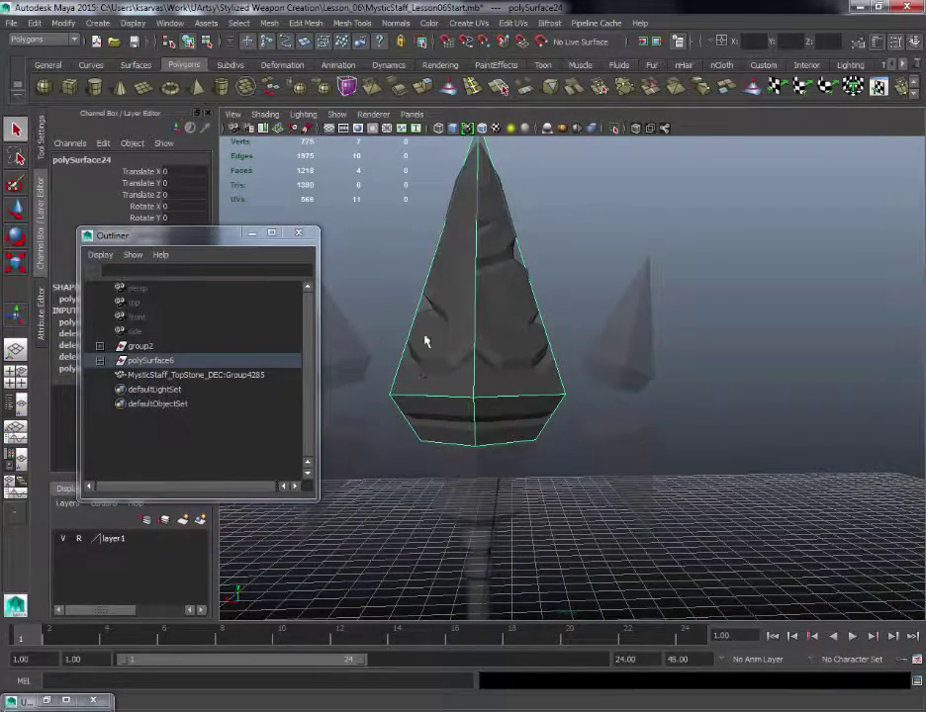
left_click_drag(444, 300, 566, 396, "alt")
right_click_drag(566, 395, 571, 386, "alt")
middle_click_drag(548, 307, 537, 357, "alt")
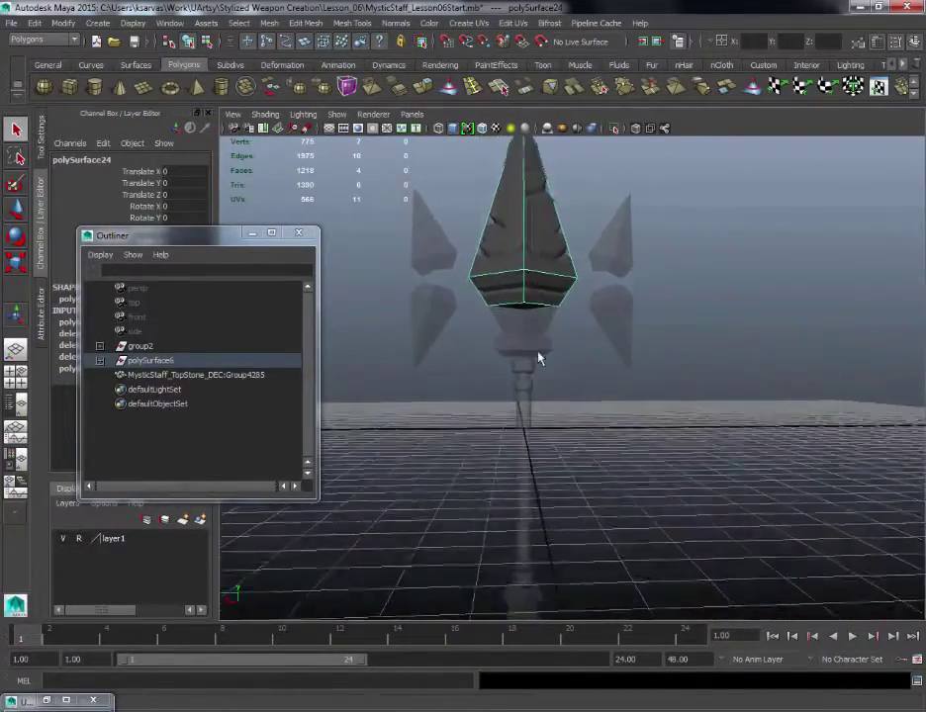
right_click_drag(537, 357, 501, 421, "alt")
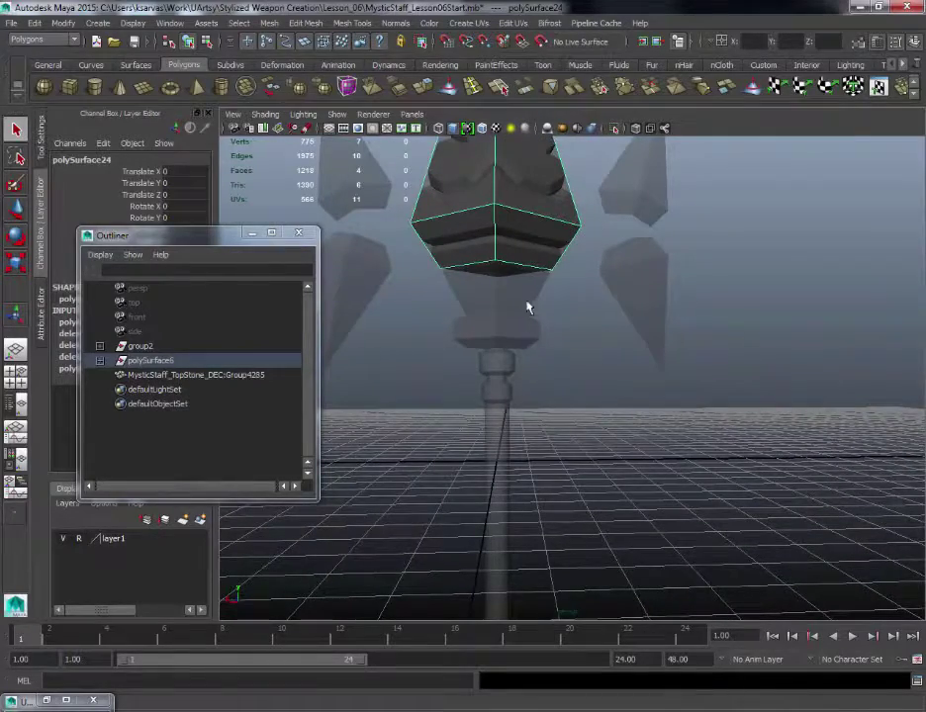
left_click_drag(528, 308, 531, 350, "alt")
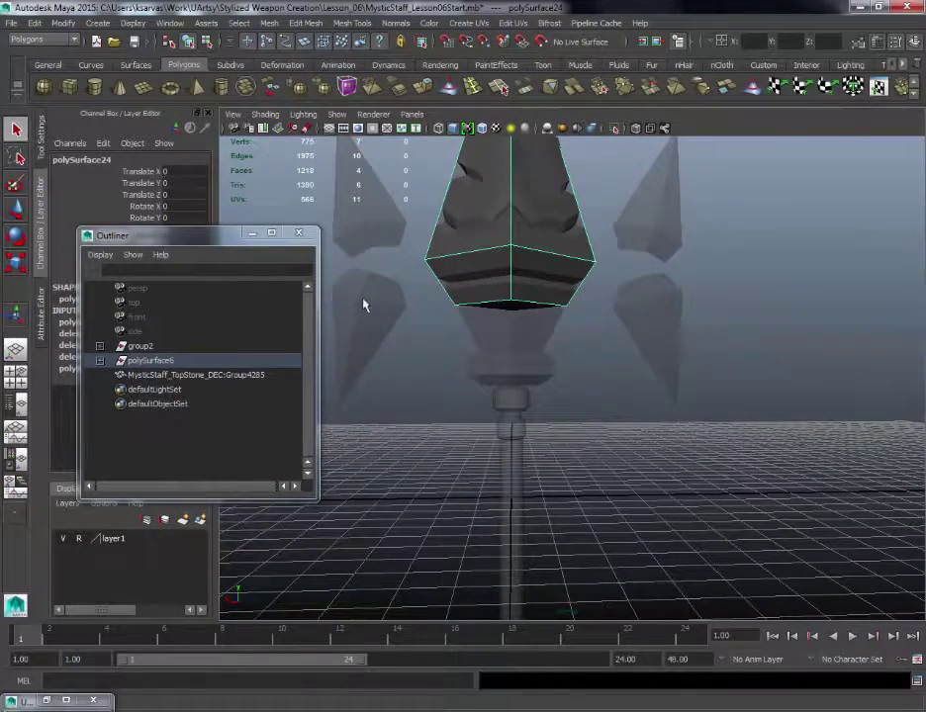
left_click_drag(516, 281, 448, 410, "alt")
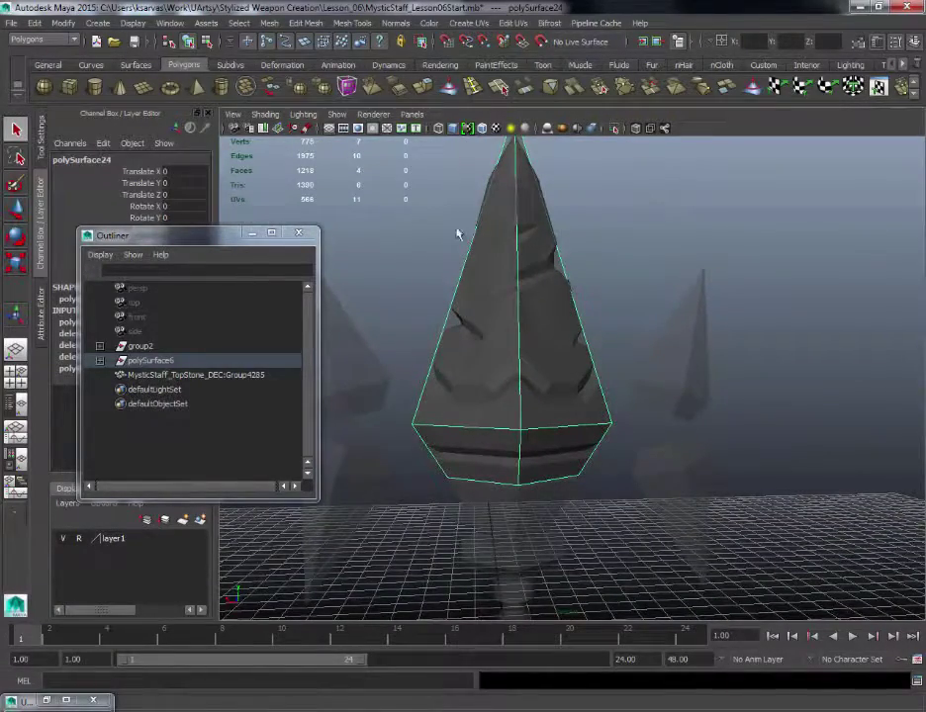
left_click_drag(573, 306, 537, 274, "alt")
scroll(540, 275, "up", 3)
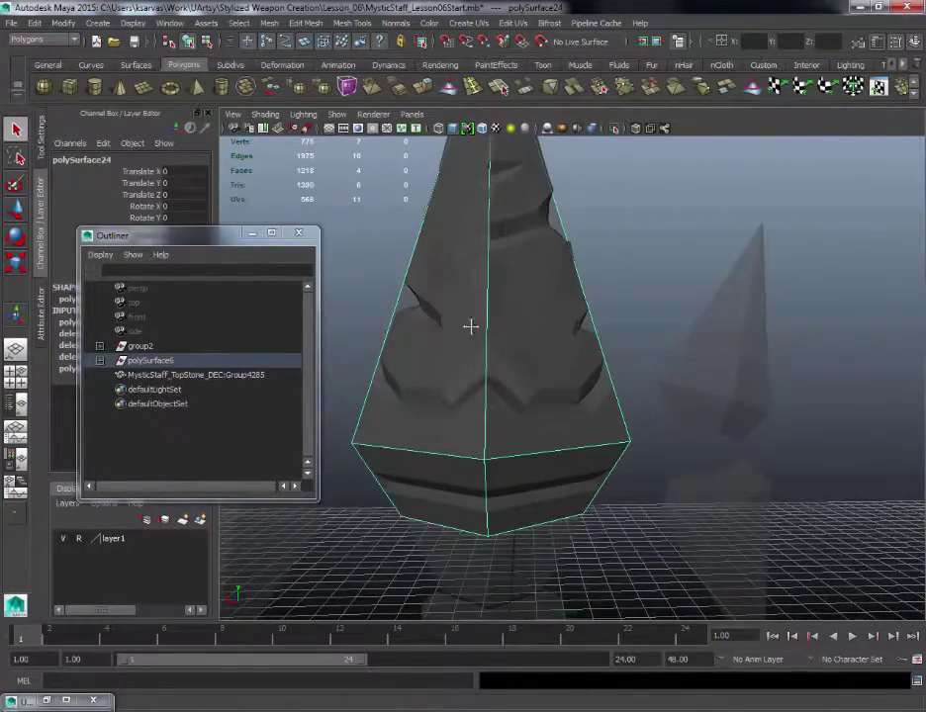
middle_click_drag(471, 326, 495, 315, "alt")
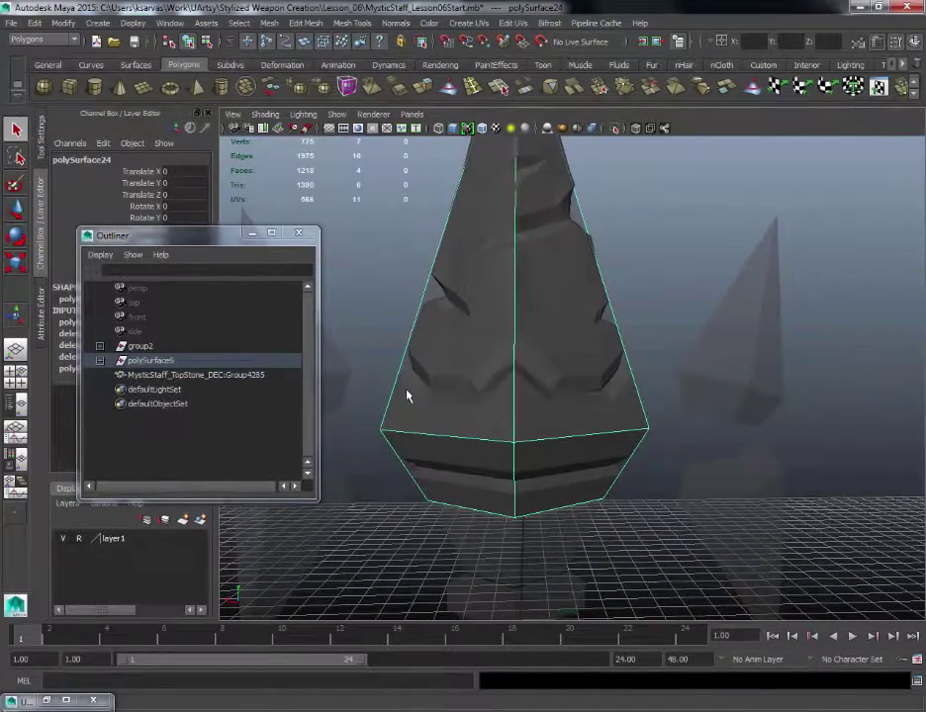
left_click_drag(407, 396, 459, 423, "alt")
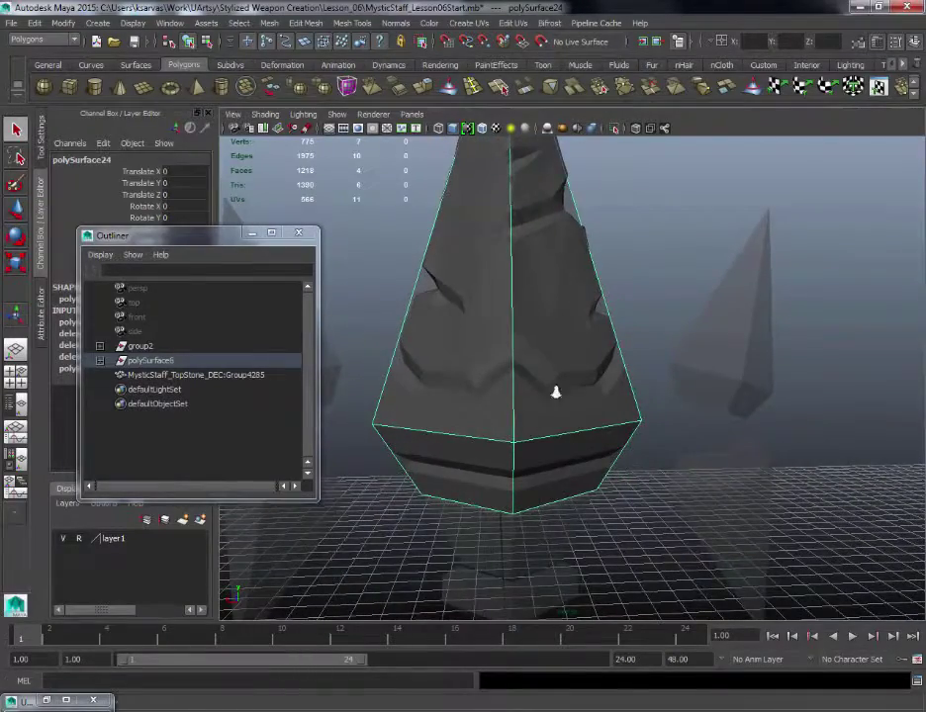
left_click_drag(555, 393, 522, 365, "alt")
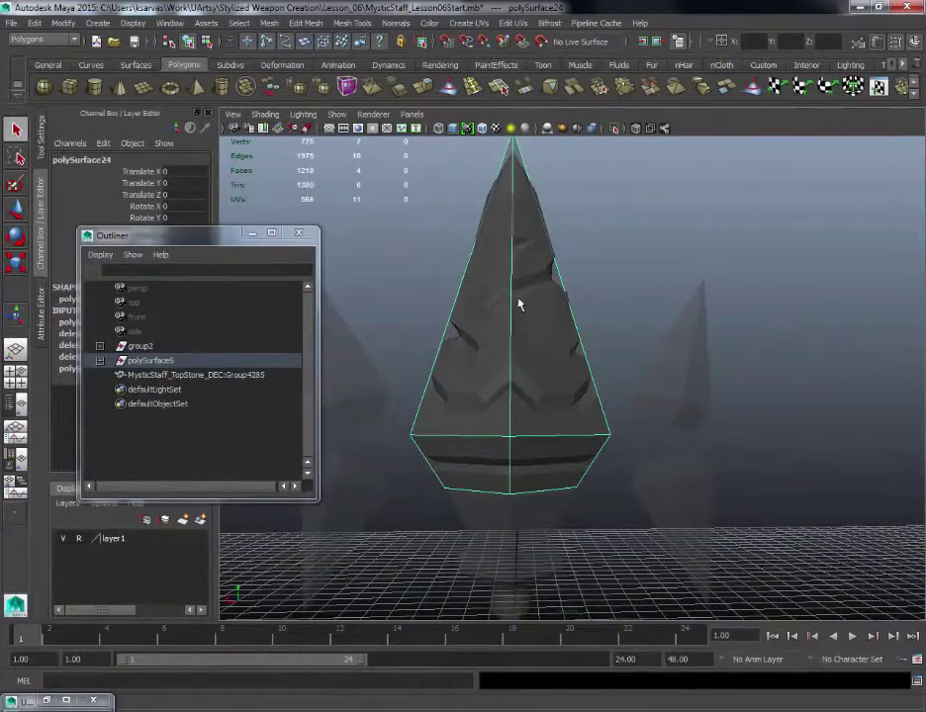
Step: Delete one vertical half of the low-poly top stone's faces and frame the remaining half in the back orthographic view
right_click_drag(498, 372, 499, 403)
left_click_drag(626, 517, 560, 287)
key("Delete")
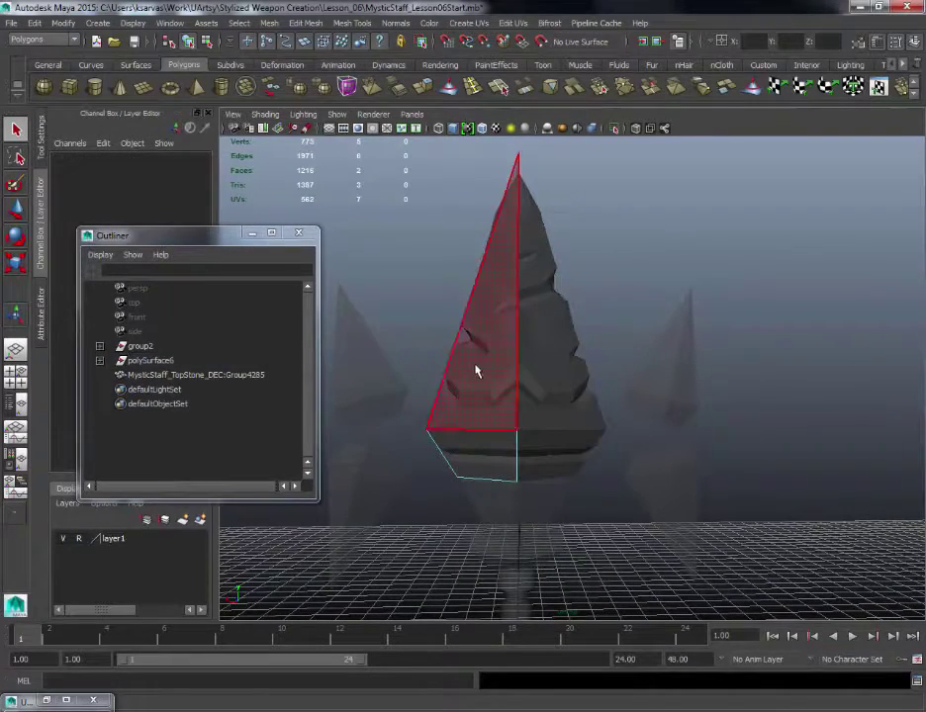
key("space")
left_click_drag(456, 382, 450, 382)
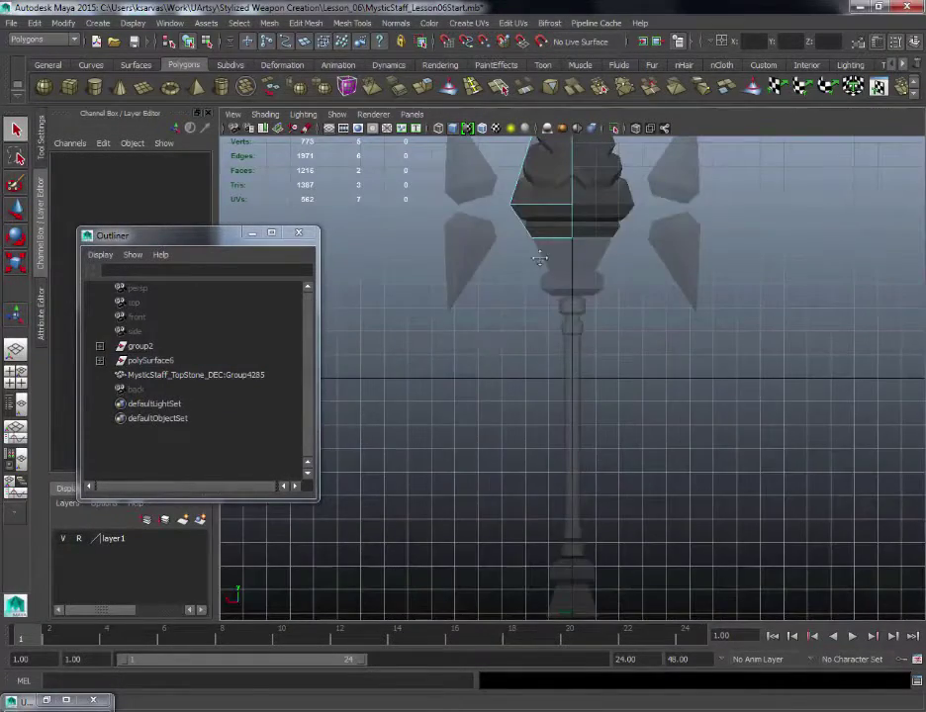
scroll(540, 259, "up", 6)
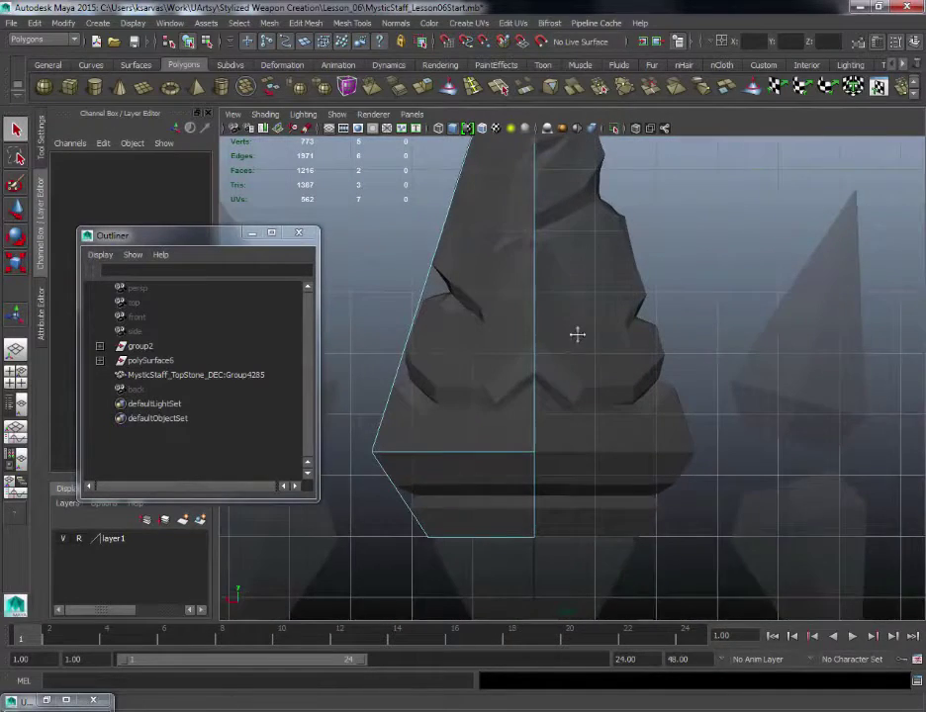
middle_click_drag(578, 335, 589, 328, "alt")
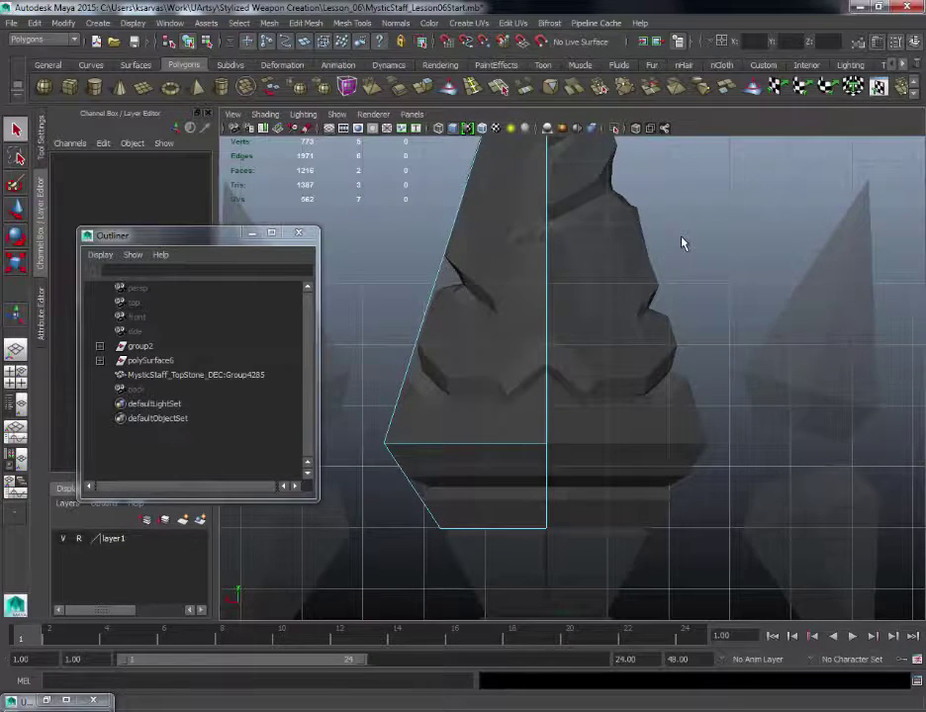
Step: Select the remaining half stone and cut two horizontal edges across its lower part with the Cut Faces Tool
key("space")
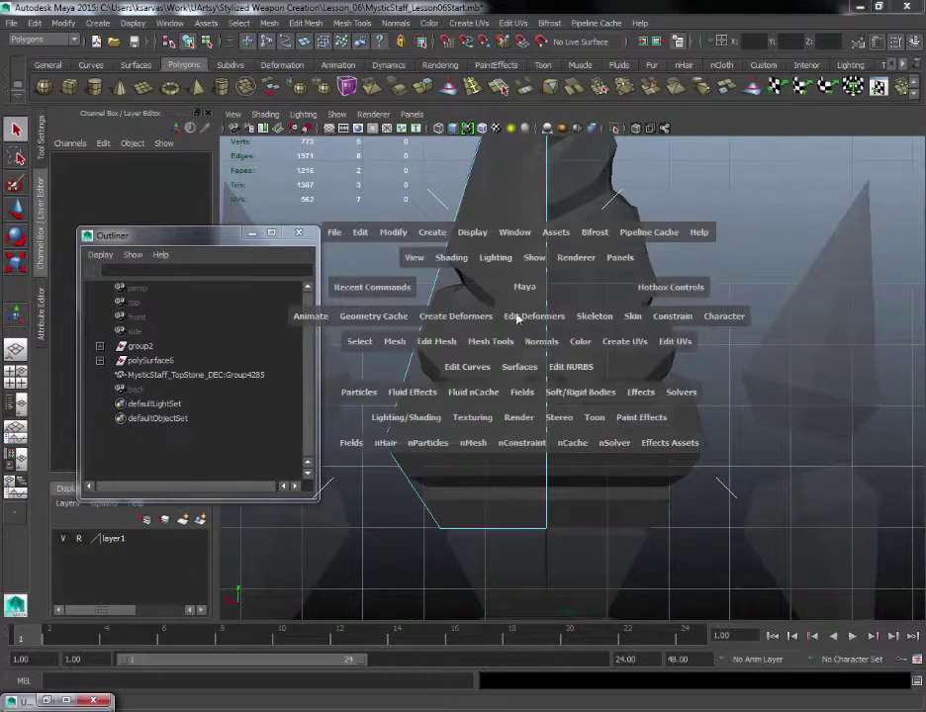
left_click(420, 289)
left_click(464, 278)
key("space")
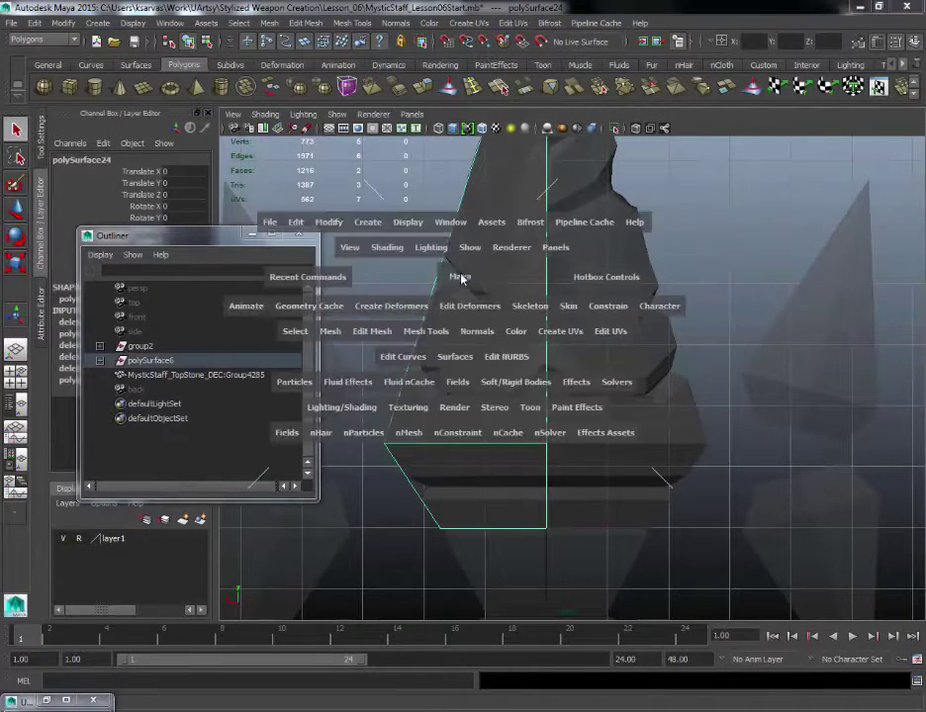
left_click(436, 337)
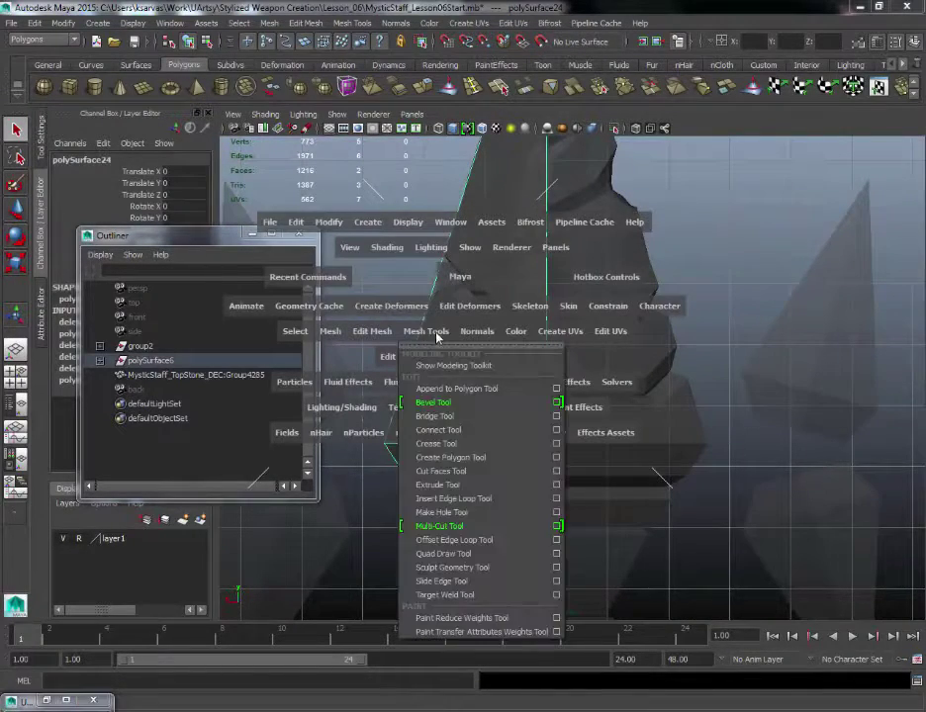
left_click(440, 471)
scroll(583, 247, "up", 4)
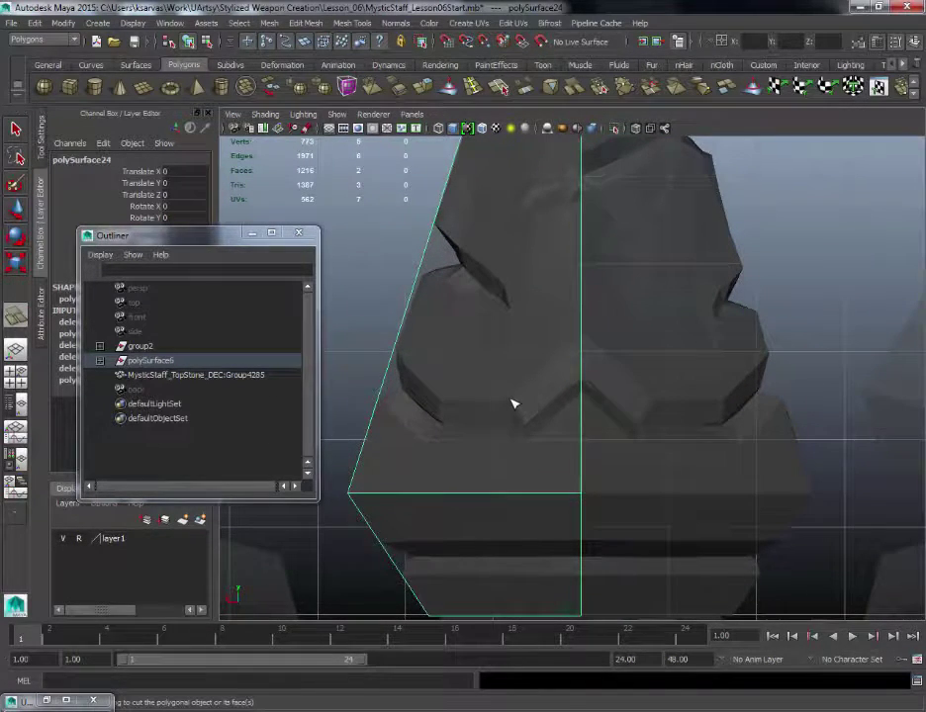
left_click_drag(513, 406, 557, 407)
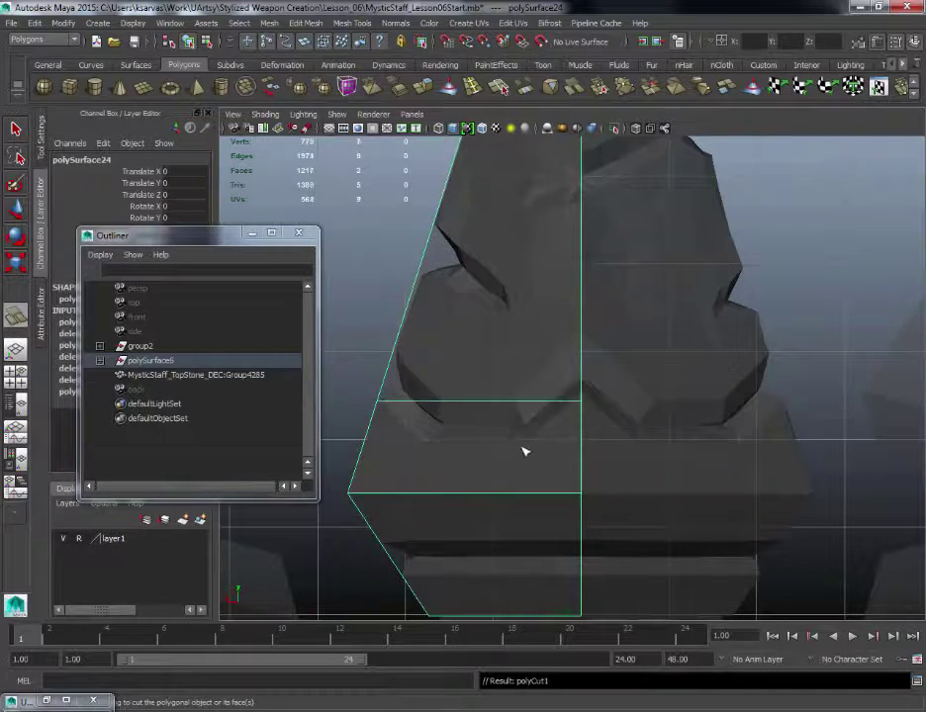
left_click_drag(529, 447, 596, 442)
Step: Add crossing diagonal cuts and another horizontal cut along the high-poly stone's lower chip lines with the Cut Faces Tool
left_click_drag(428, 447, 459, 422)
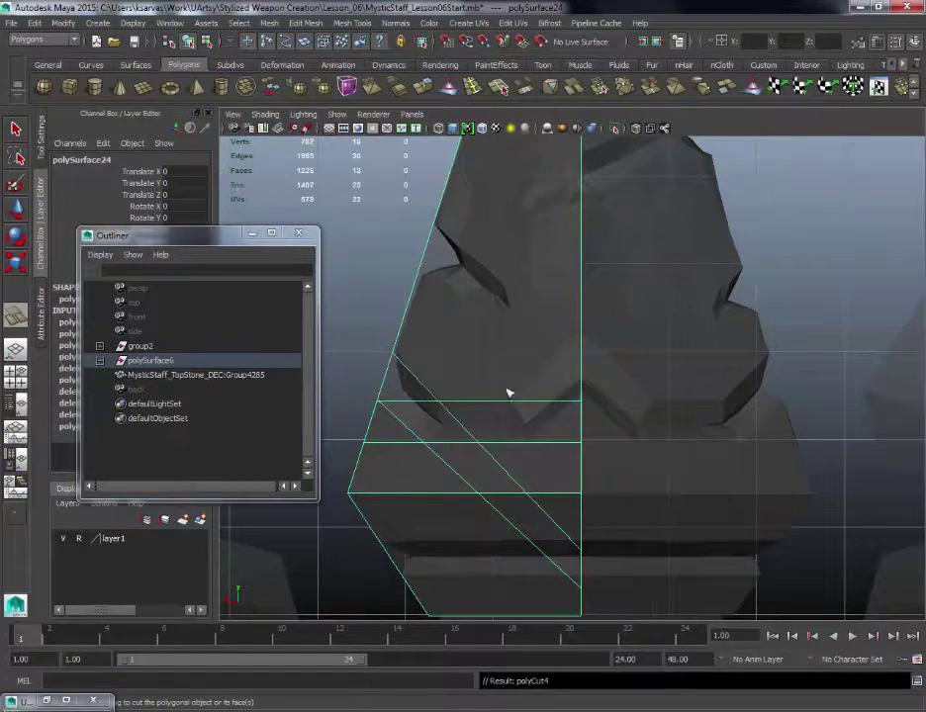
middle_click_drag(507, 390, 458, 411, "alt")
left_click_drag(476, 408, 545, 343)
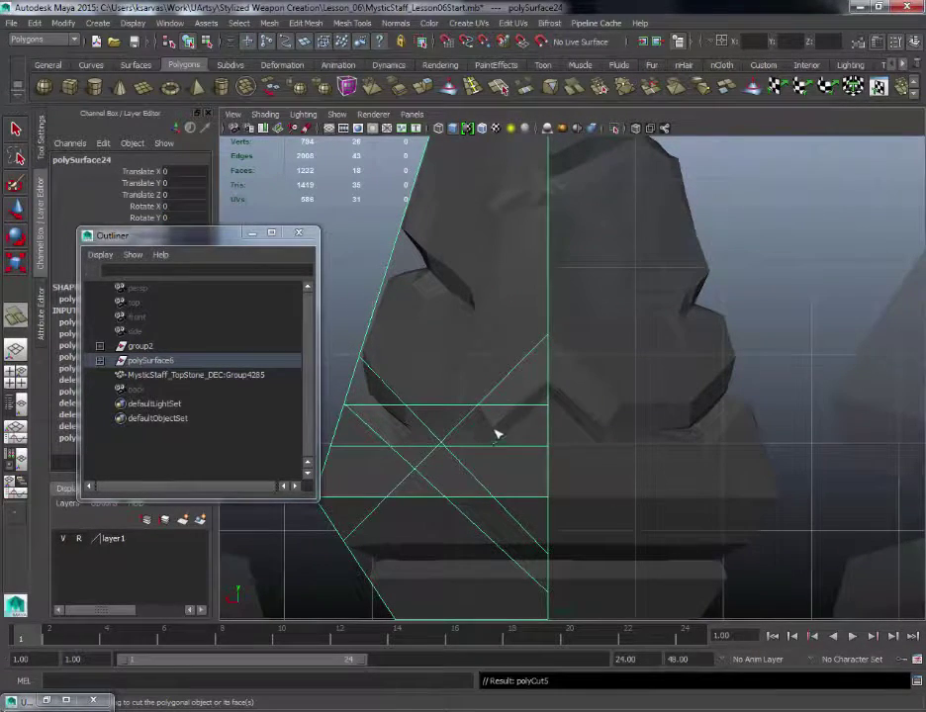
left_click_drag(522, 408, 566, 372)
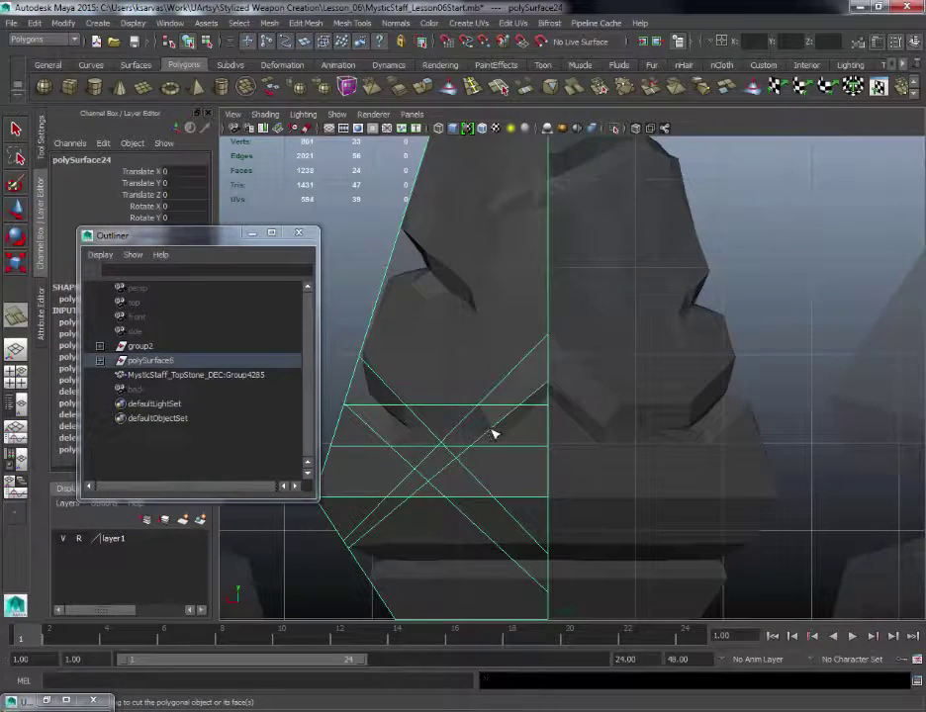
left_click_drag(492, 430, 367, 388)
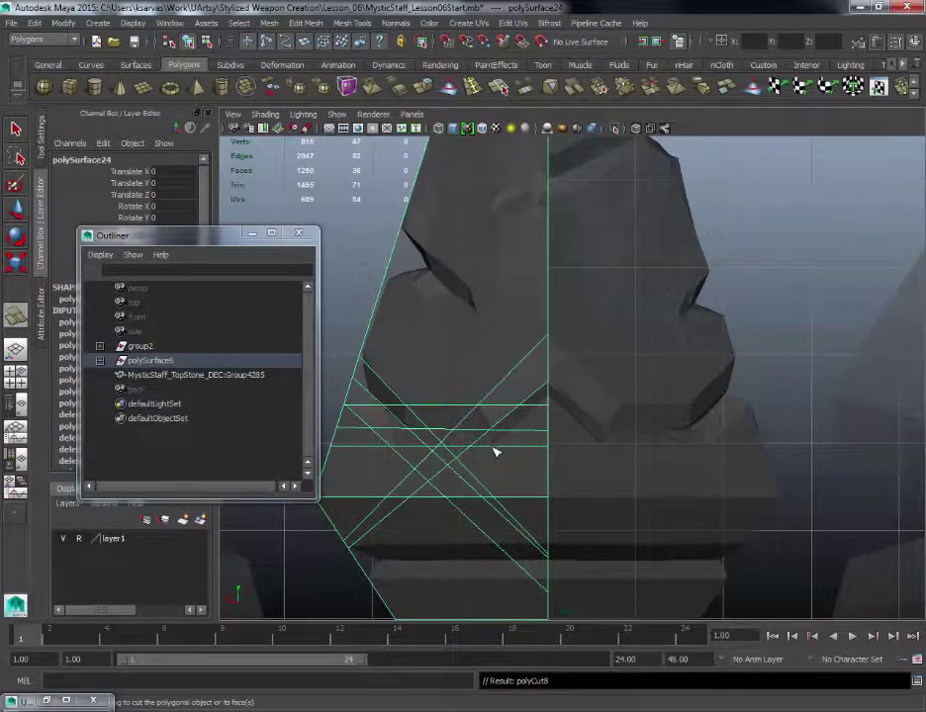
left_click_drag(521, 428, 574, 378)
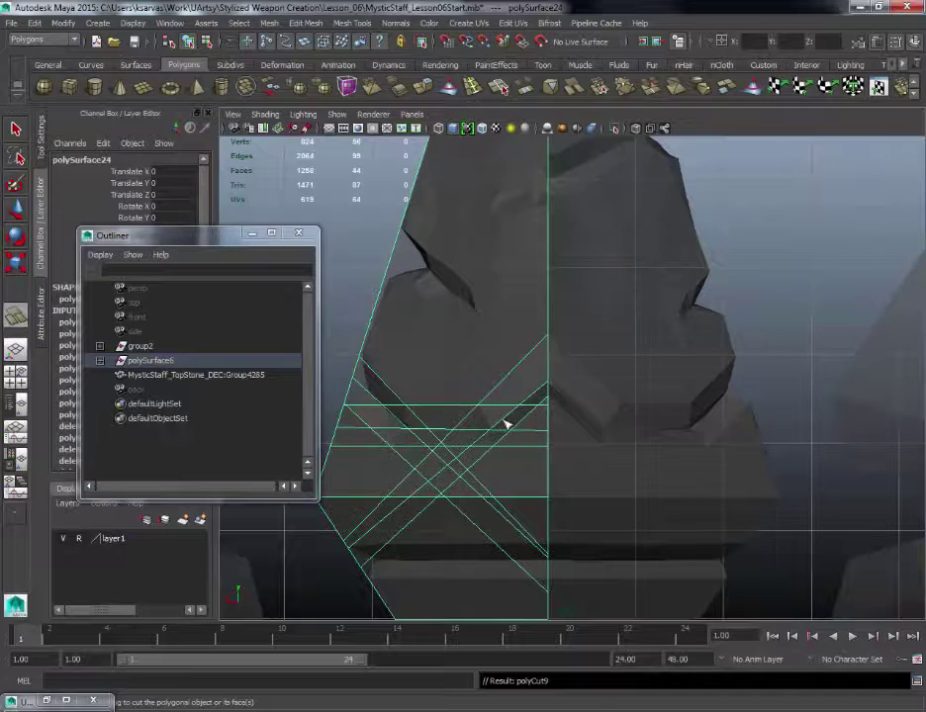
Step: Move the outline vertex between the lower diagonal cuts inward to start the notch on the stone's outer edge
key("w")
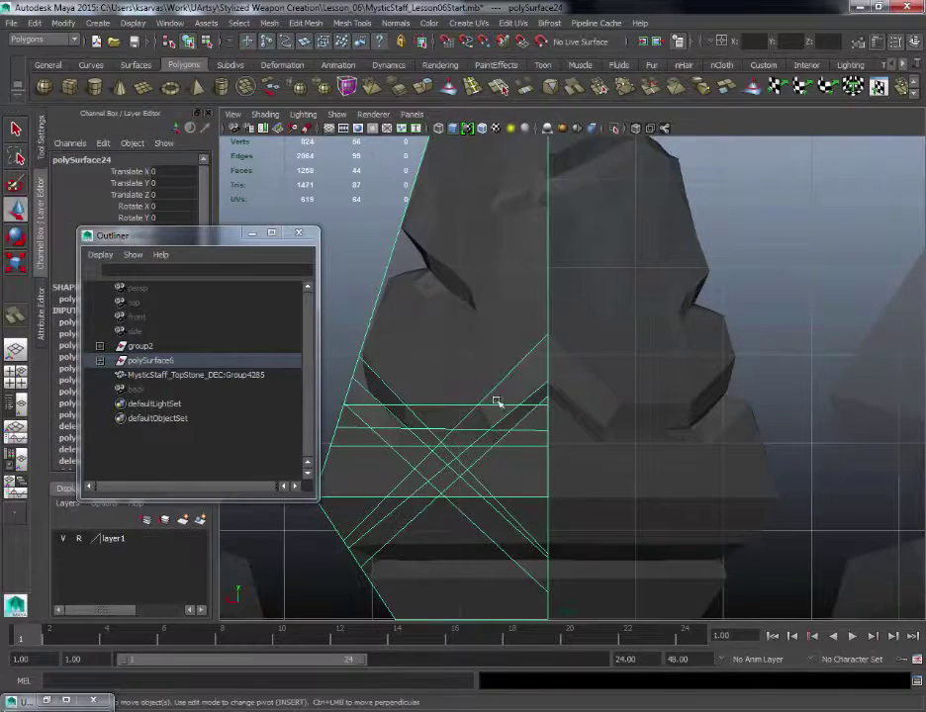
middle_click_drag(479, 294, 527, 283, "alt")
right_click_drag(527, 282, 524, 368, "alt")
middle_click_drag(498, 303, 505, 306, "alt")
right_click_drag(505, 305, 527, 313, "alt")
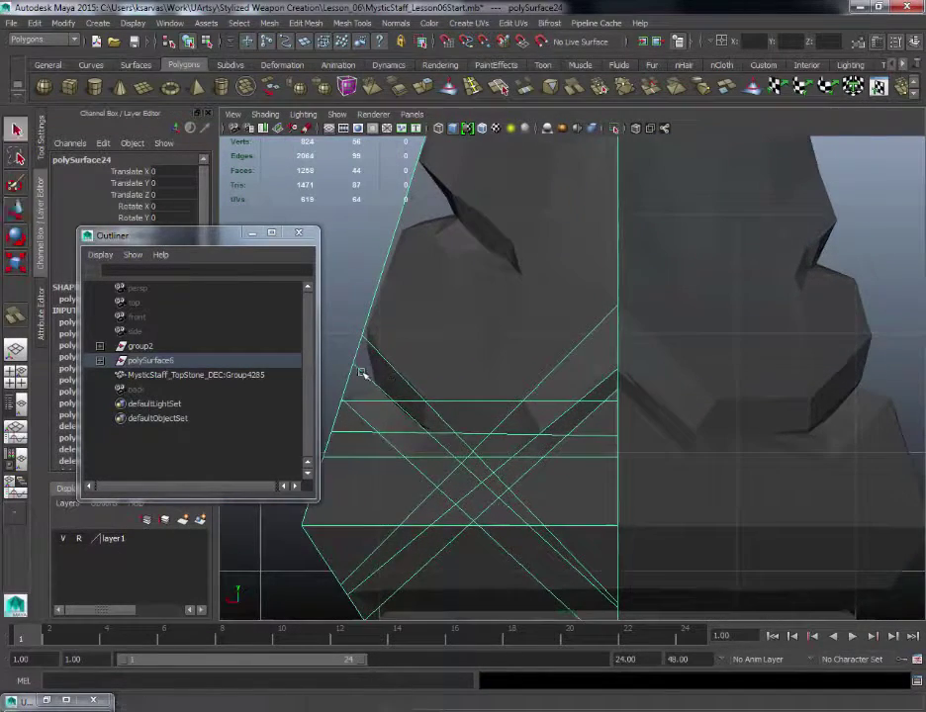
right_click_drag(358, 368, 305, 366)
left_click(353, 364)
left_click_drag(353, 297, 340, 357)
left_click(400, 345)
middle_click_drag(403, 343, 438, 351, "alt")
key("ctrl+z")
left_click_drag(353, 383, 374, 384)
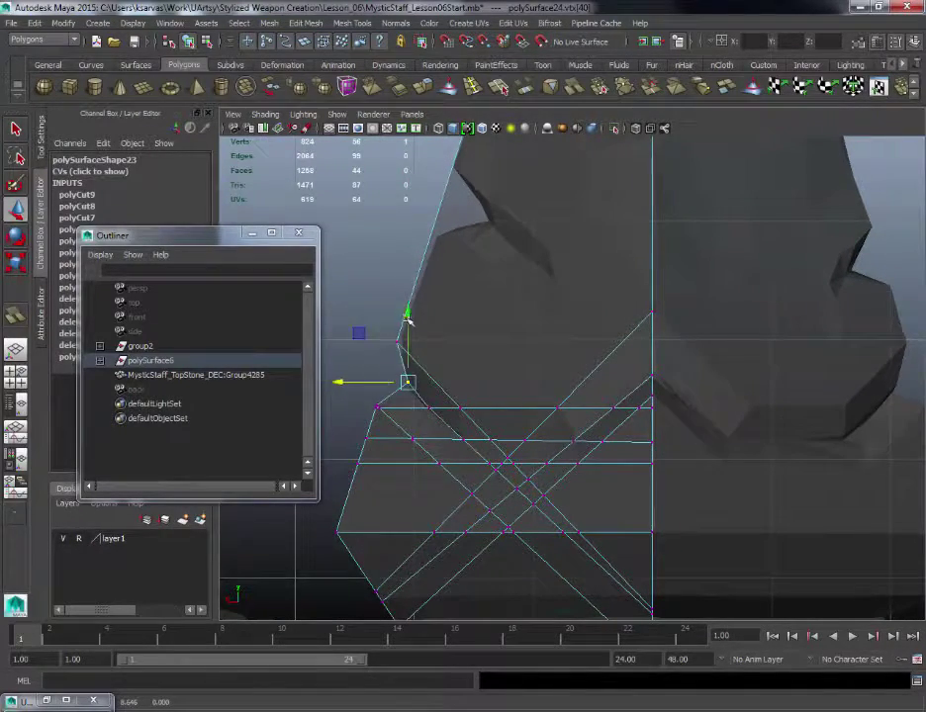
Step: Lower the notch vertex slightly and adjust its sideways position to fit the high-poly chip
left_click_drag(408, 316, 413, 326)
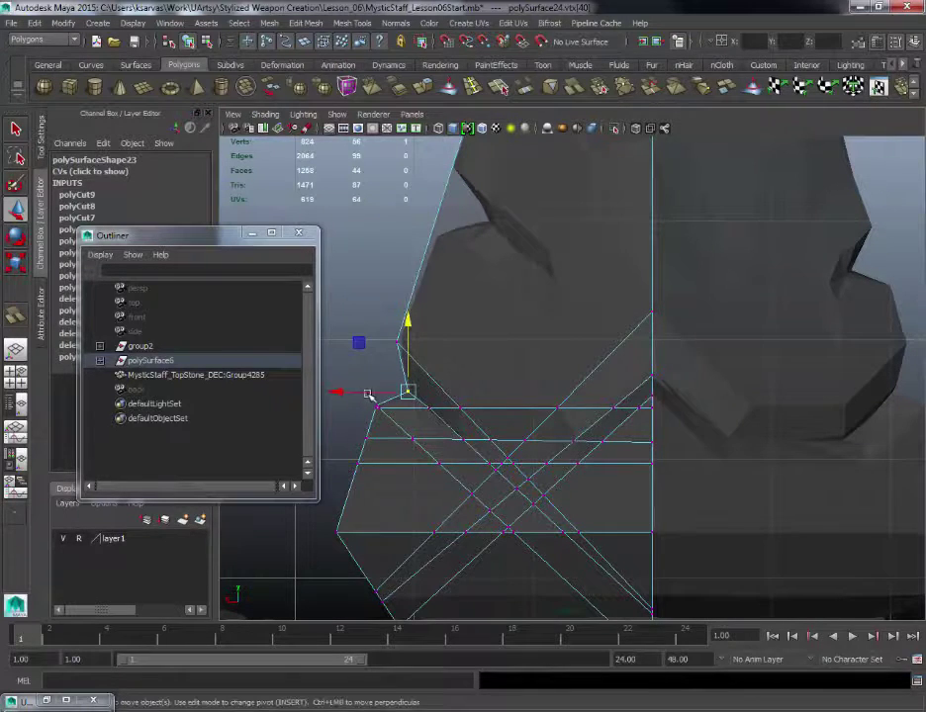
left_click(372, 392)
key("ctrl+z")
left_click_drag(368, 391, 374, 393)
left_click_drag(417, 327, 417, 327)
middle_click_drag(442, 362, 438, 339, "alt")
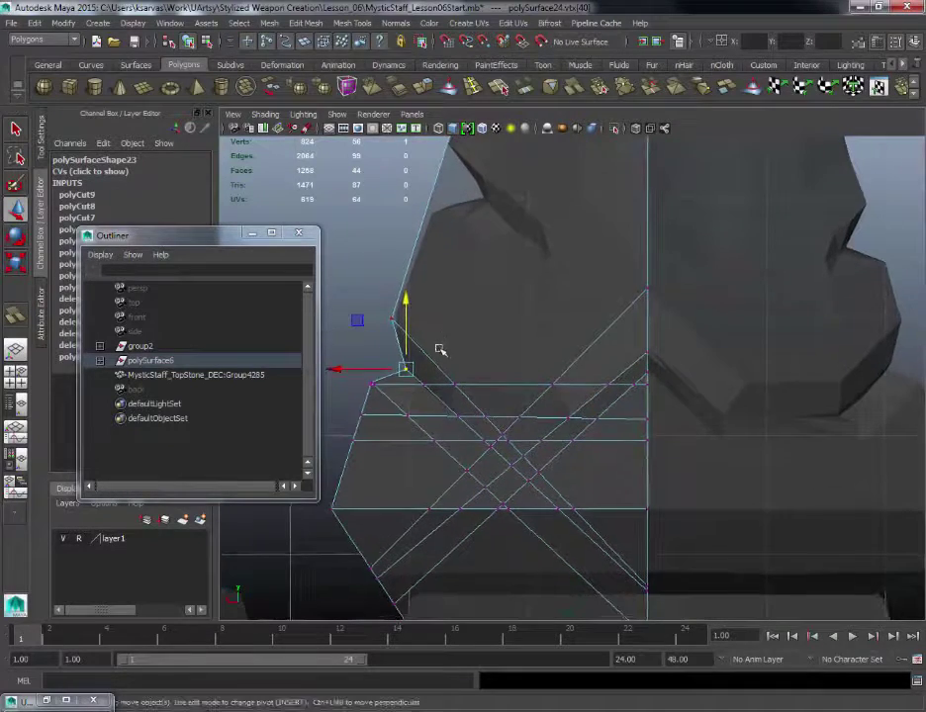
Step: Snap the nearly coincident vertices below the notch together at its lower outer corner
right_click_drag(426, 305, 498, 420, "alt")
middle_click_drag(451, 255, 559, 261, "alt")
right_click_drag(386, 308, 430, 380, "alt")
middle_click_drag(430, 380, 548, 386, "alt")
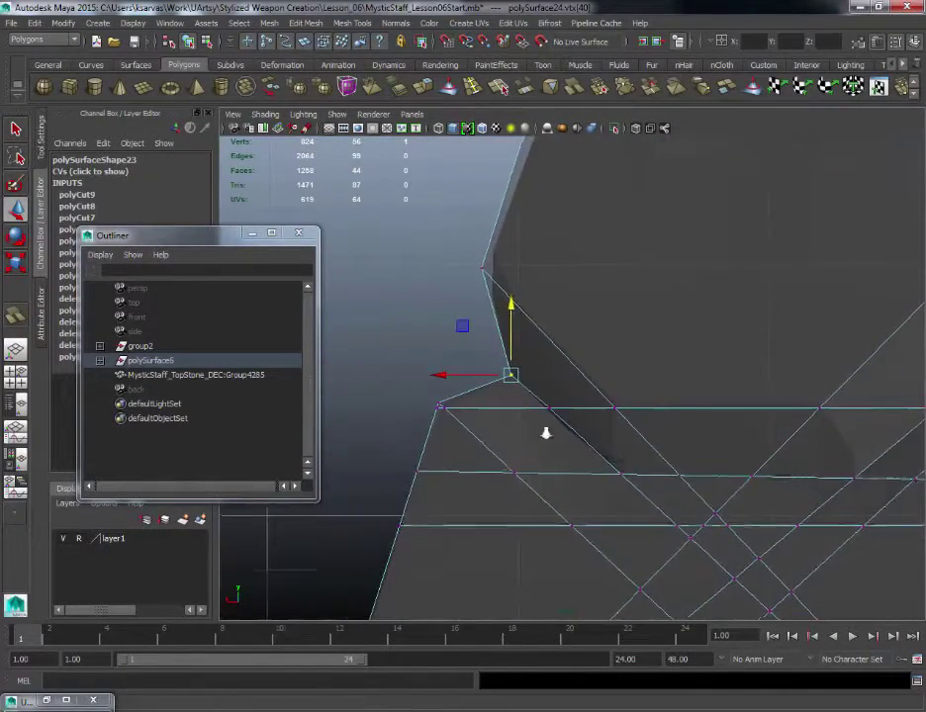
right_click_drag(545, 434, 574, 473, "alt")
middle_click_drag(445, 368, 522, 363, "alt")
right_click_drag(407, 406, 438, 456, "alt")
left_click(425, 425)
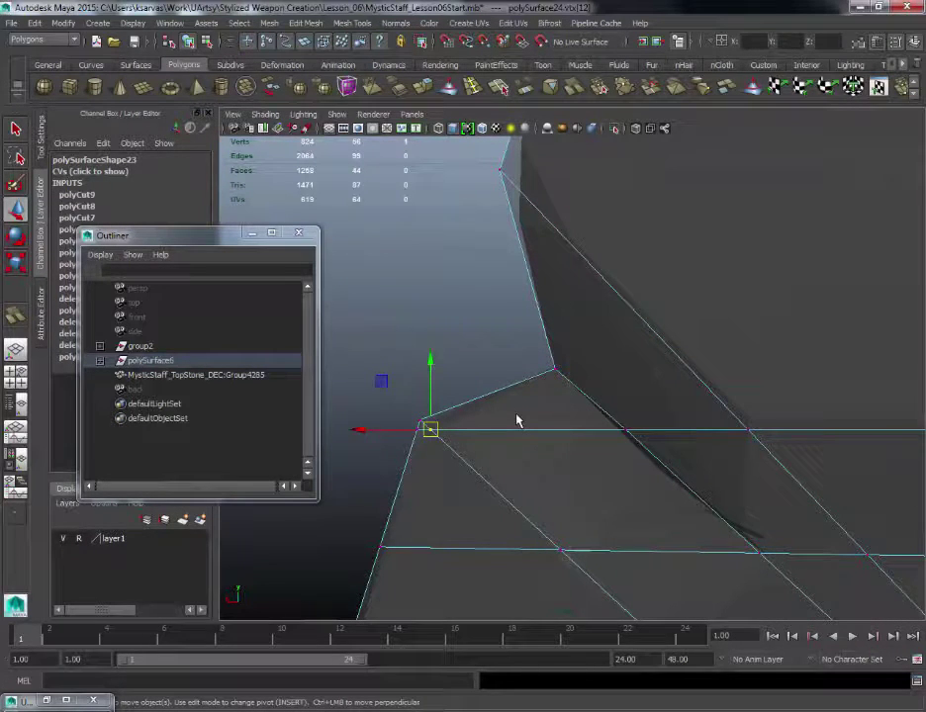
mouse_move(428, 429)
left_mouse_down()
mouse_move(419, 420)
mouse_move(432, 441)
mouse_move(430, 420)
left_mouse_up()
left_click(404, 430)
right_click_drag(435, 420, 467, 427, "alt")
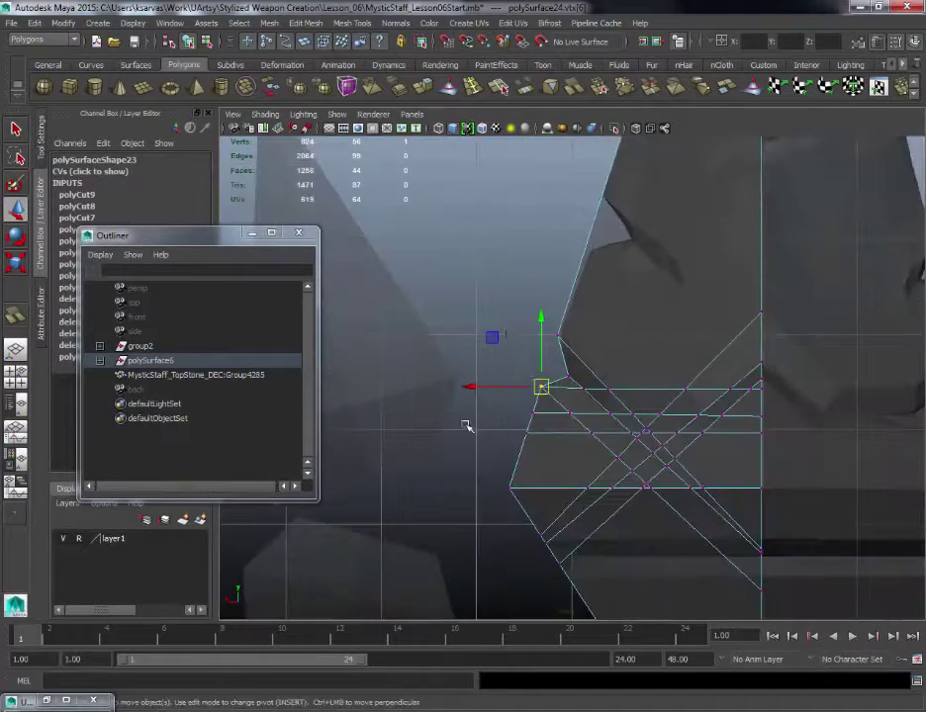
Step: Select the overlapping vertices at the notch's lower outer corner and merge them into one
right_click_drag(517, 308, 683, 614, "alt")
right_click_drag(434, 314, 480, 385, "alt")
left_click_drag(383, 434, 409, 444)
left_click(423, 367)
key("space")
left_click_drag(316, 496, 297, 69)
Step: Test the merged corner vertex by moving it away, and undo the move
left_click(414, 354)
left_click(385, 431)
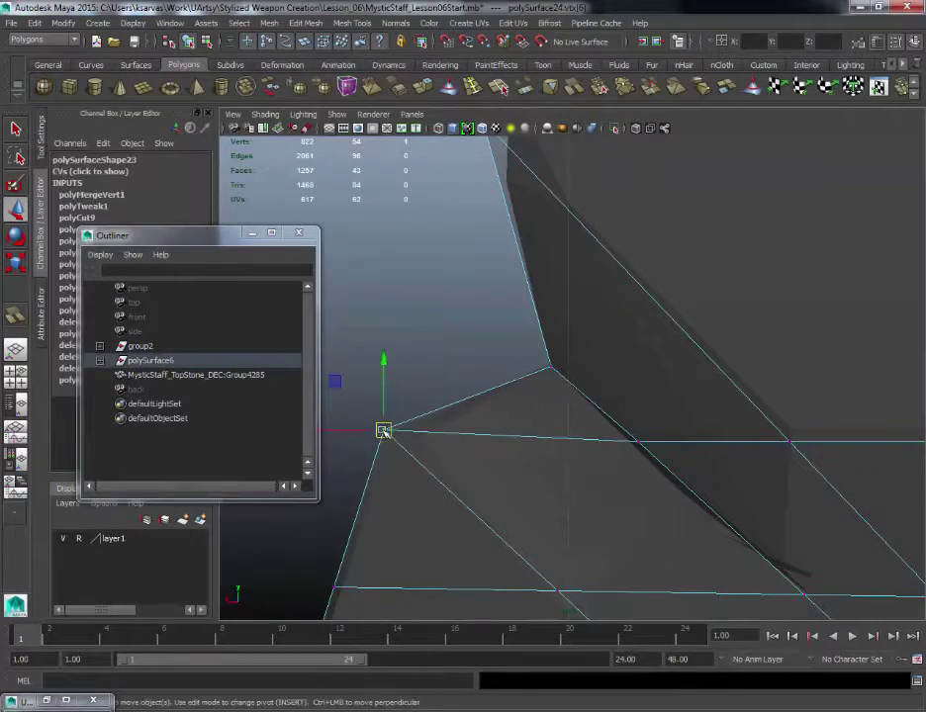
left_click_drag(385, 431, 359, 372)
key("z")
Step: Snap the outline vertex just below the notch's lower outer corner up onto the corner vertex
scroll(463, 518, "down", 8)
middle_click_drag(450, 479, 435, 435, "alt")
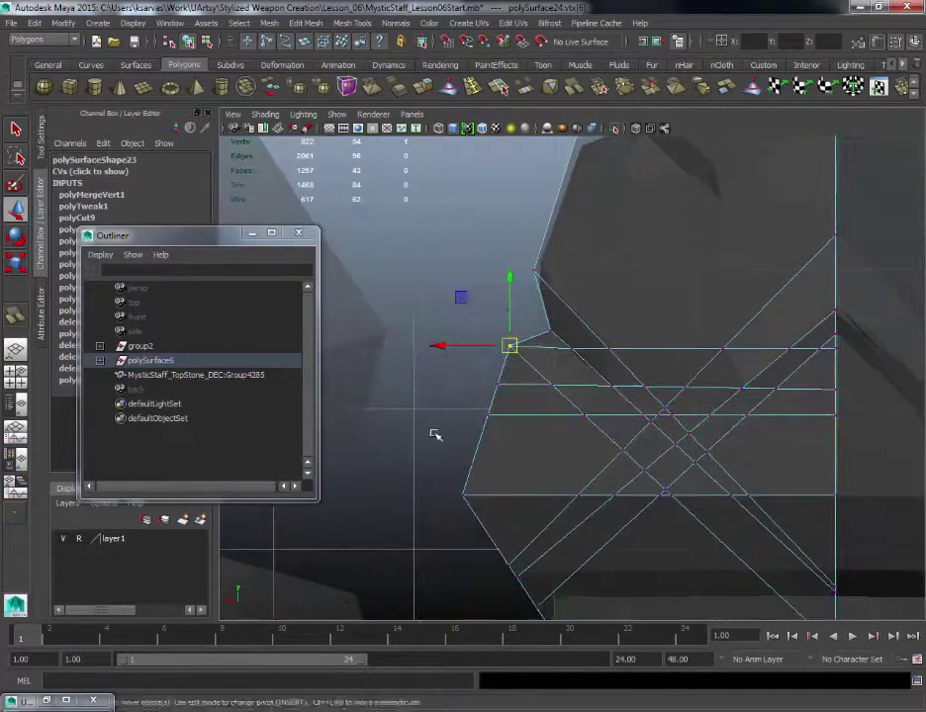
scroll(539, 489, "up", 2)
scroll(538, 489, "up", 1)
middle_click_drag(466, 361, 452, 403, "alt")
scroll(473, 481, "up", 3)
left_click_drag(394, 429, 476, 382)
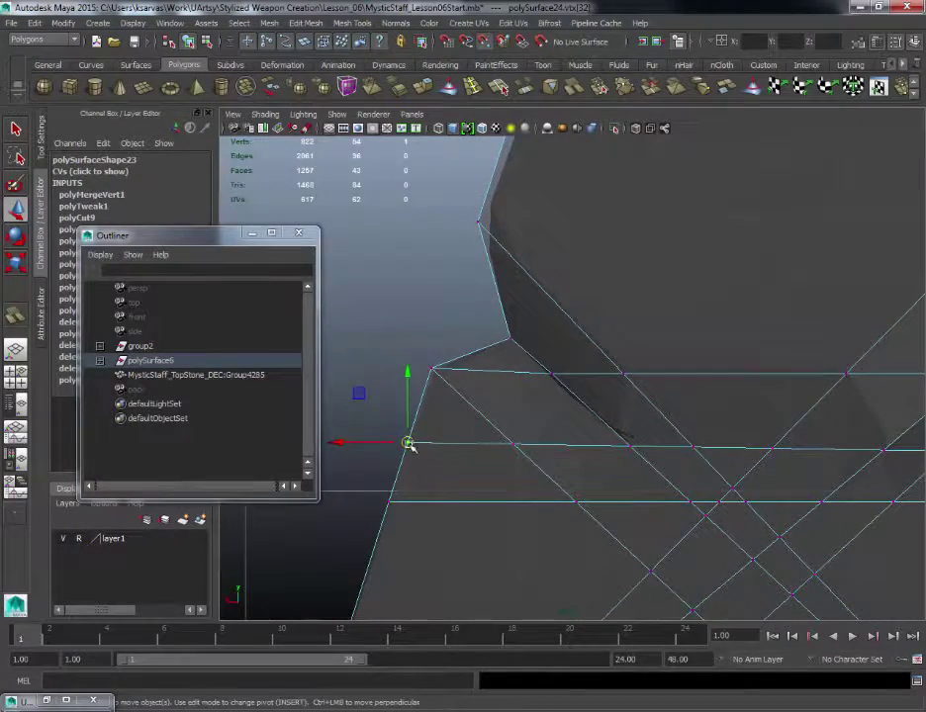
left_click_drag(407, 444, 479, 407)
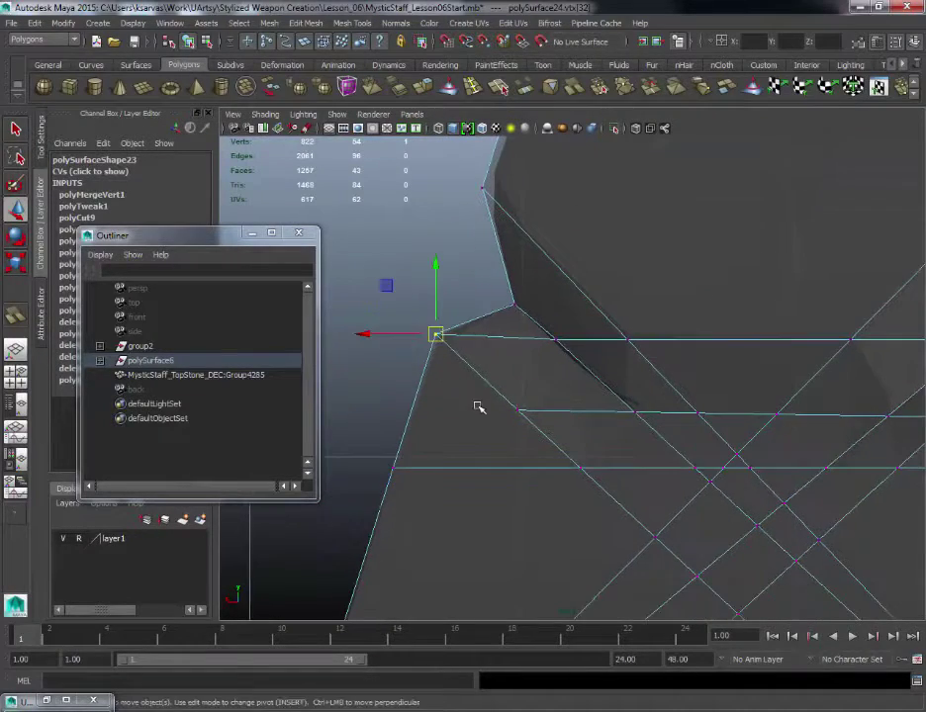
Step: Snap the outline vertex midway down the lower flank onto the outline's widest corner vertex
middle_click_drag(407, 449, 405, 467, "alt")
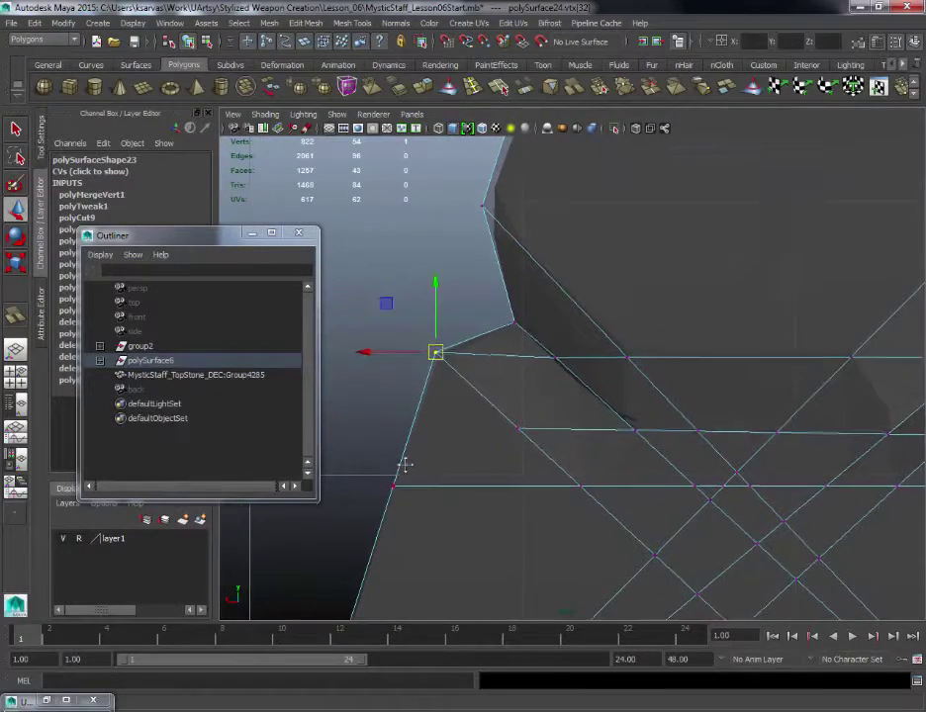
middle_click_drag(444, 425, 438, 434, "alt")
scroll(448, 442, "down", 6)
middle_click_drag(513, 330, 484, 327, "alt")
scroll(532, 406, "up", 4)
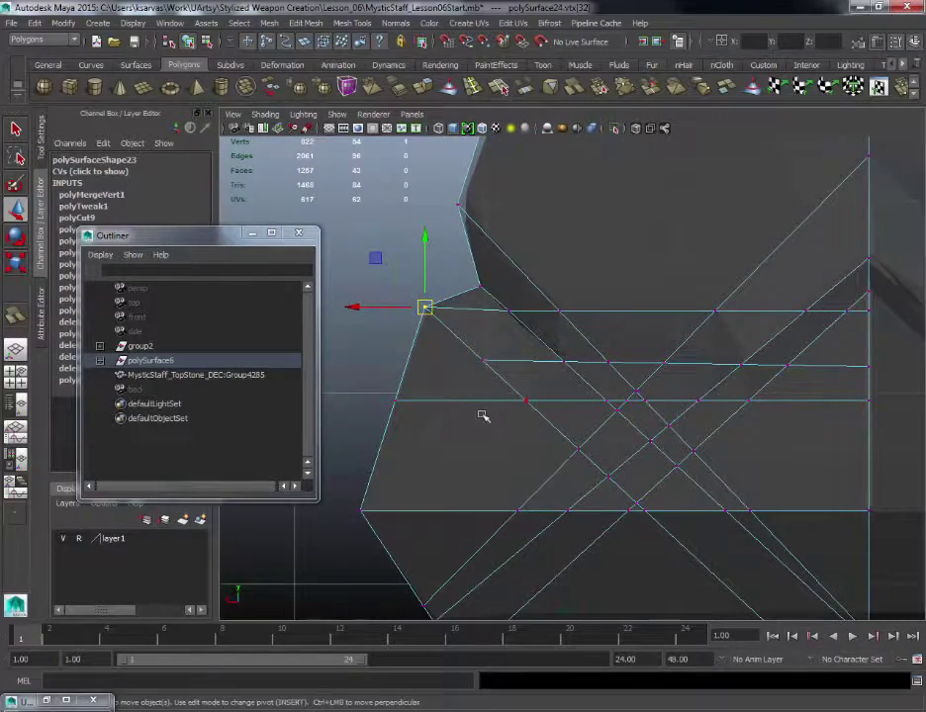
left_click(394, 400)
left_click_drag(395, 400, 359, 512)
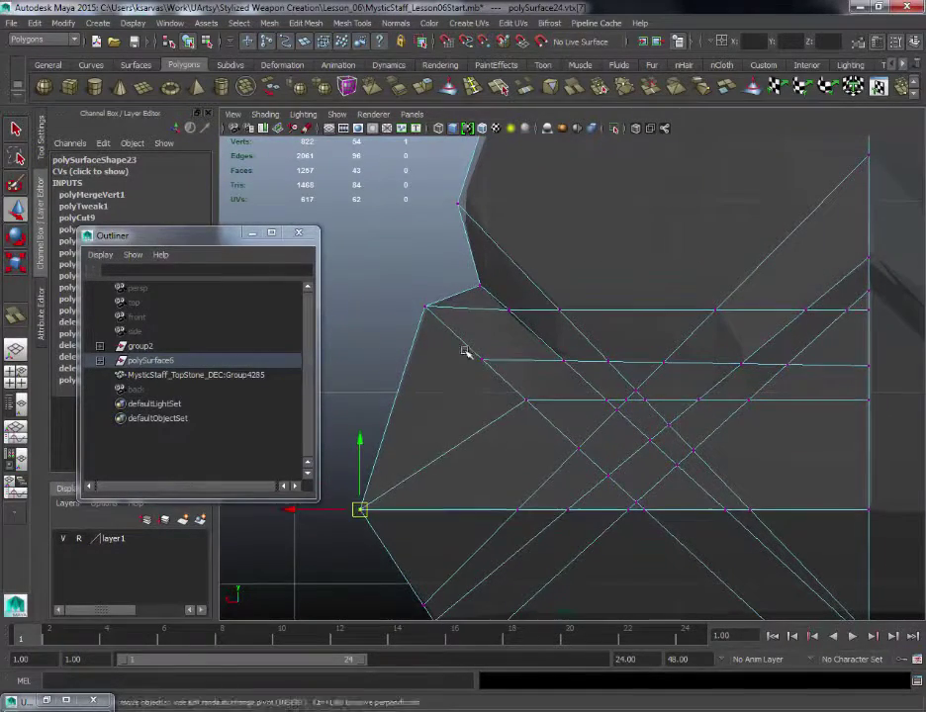
Step: Snap the first interior vertex on the diagonal below the notch's lower outer corner down onto the next intersection along that diagonal
left_click_drag(467, 353, 450, 343, "alt")
left_click_drag(359, 481, 464, 435, "alt")
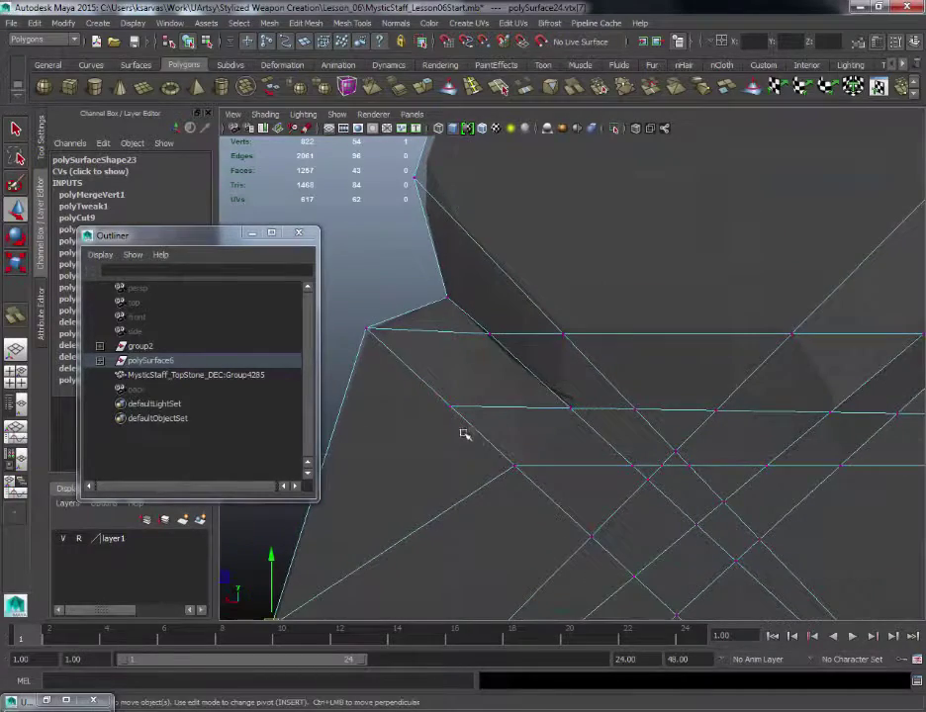
left_click_drag(429, 393, 475, 428)
middle_click_drag(543, 414, 487, 394, "alt")
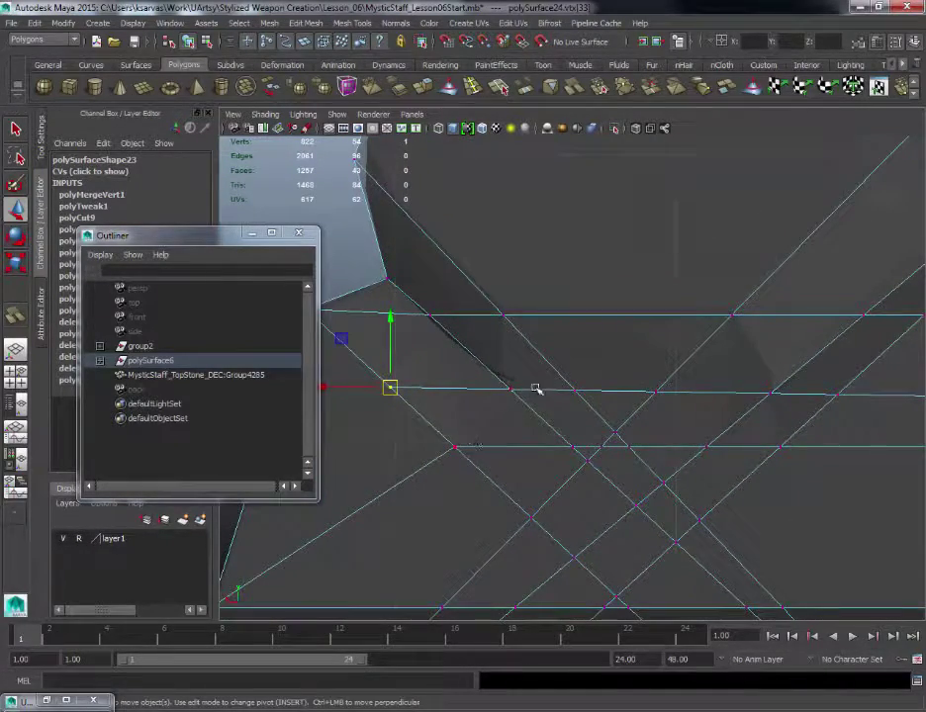
left_click_drag(446, 433, 469, 423, "alt")
Step: Snap the two interior vertices beside the dark crease onto the intersection at the crease's lower end
middle_click_drag(485, 409, 431, 362)
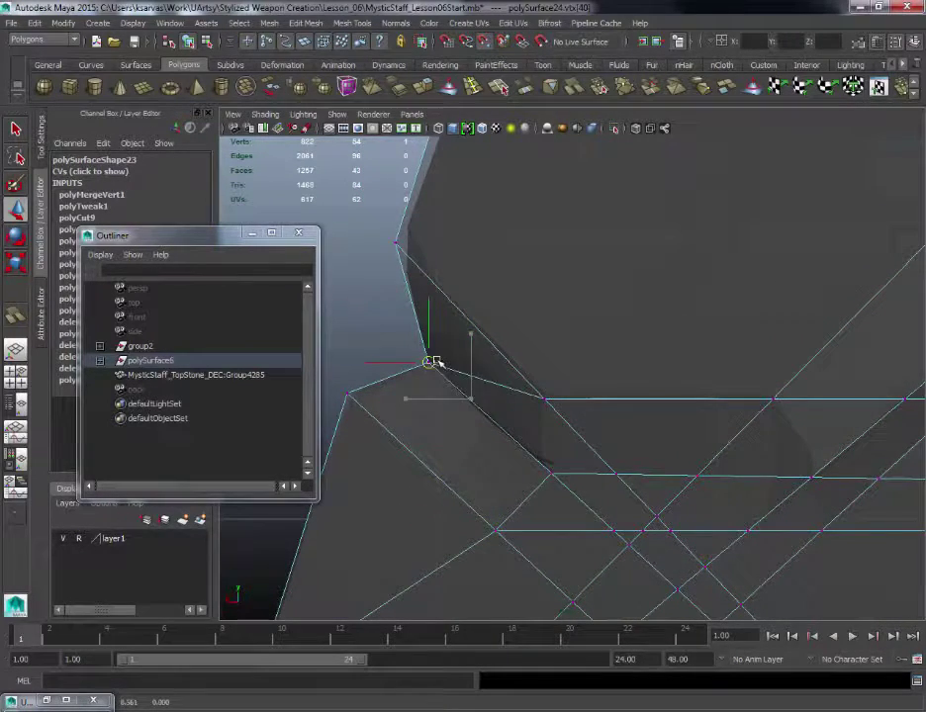
middle_click_drag(541, 402, 585, 402)
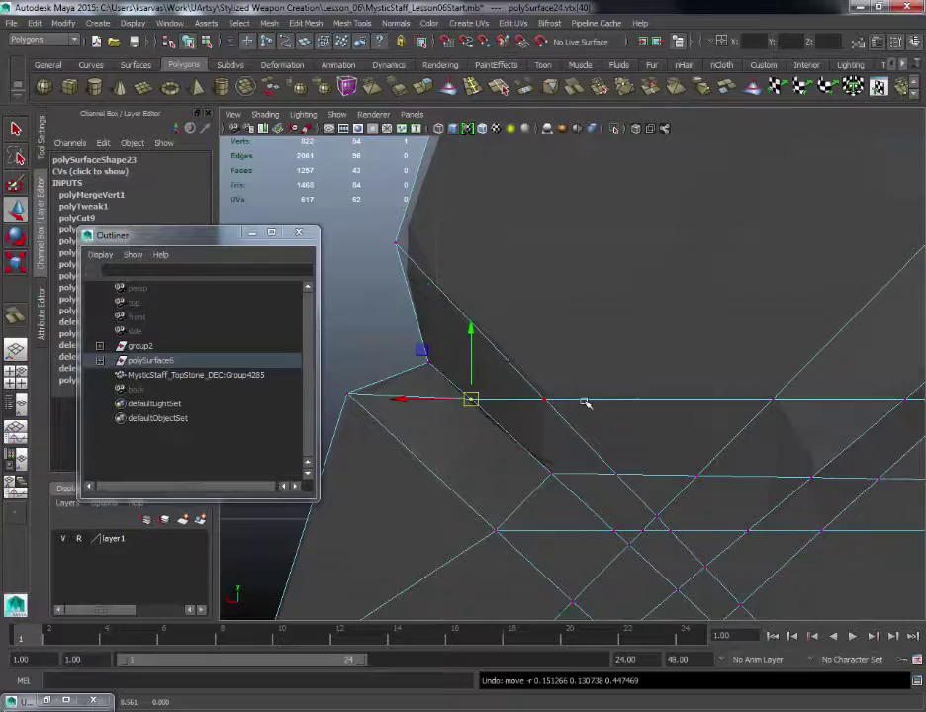
middle_click_drag(472, 400, 589, 452)
left_click_drag(594, 436, 615, 459)
middle_click_drag(579, 453, 539, 451)
Step: Select the vertices around the notch and crease and merge the overlapping ones
right_click(492, 406)
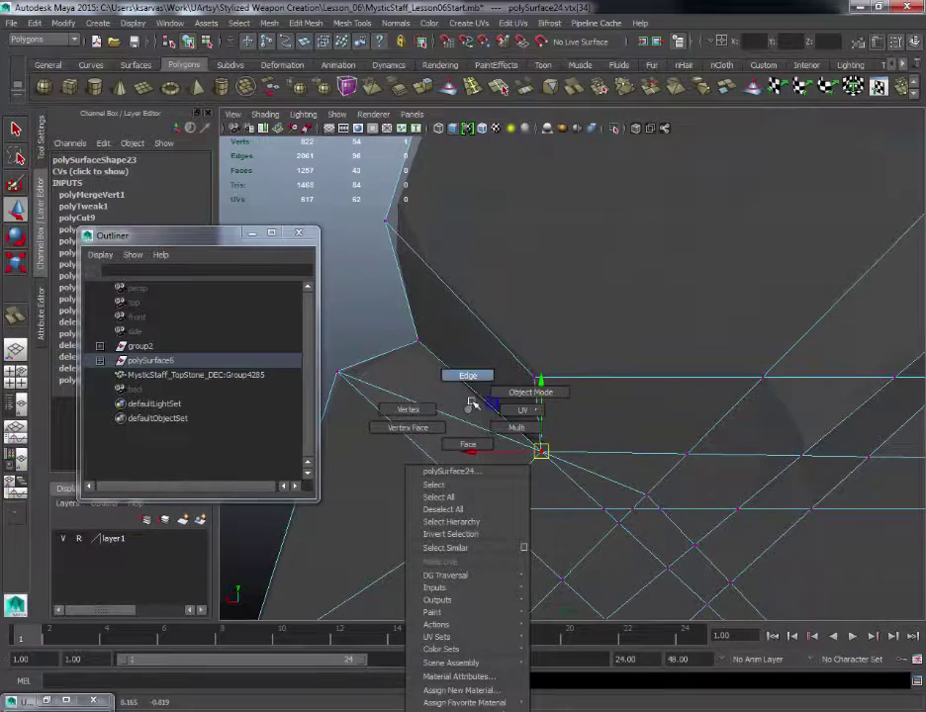
right_click_drag(467, 387, 461, 409)
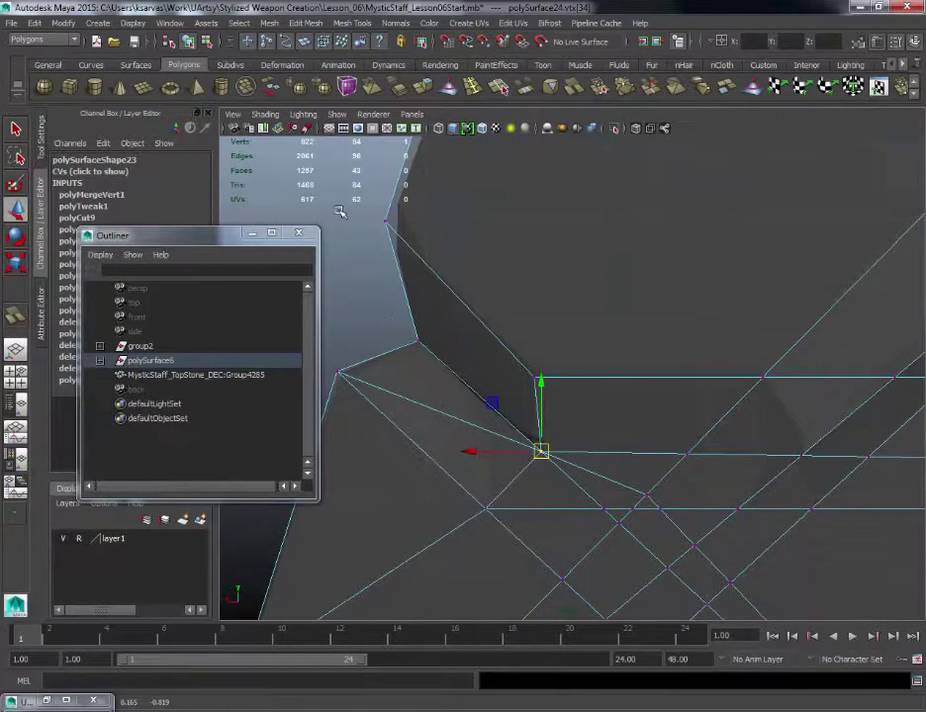
left_click_drag(335, 204, 603, 534)
key("space")
left_click(481, 531)
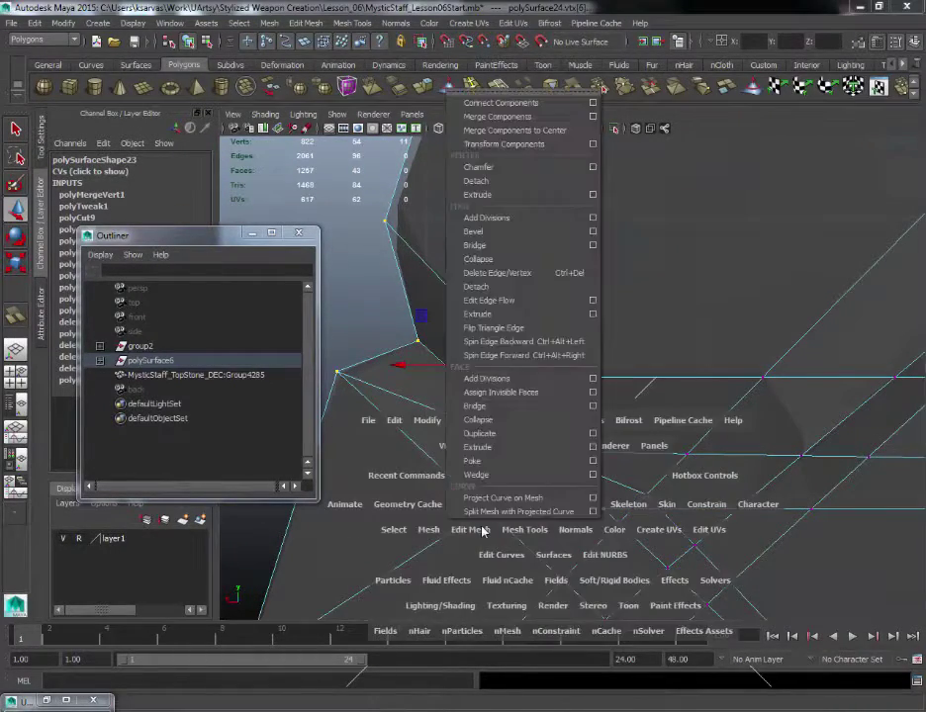
left_click(500, 117)
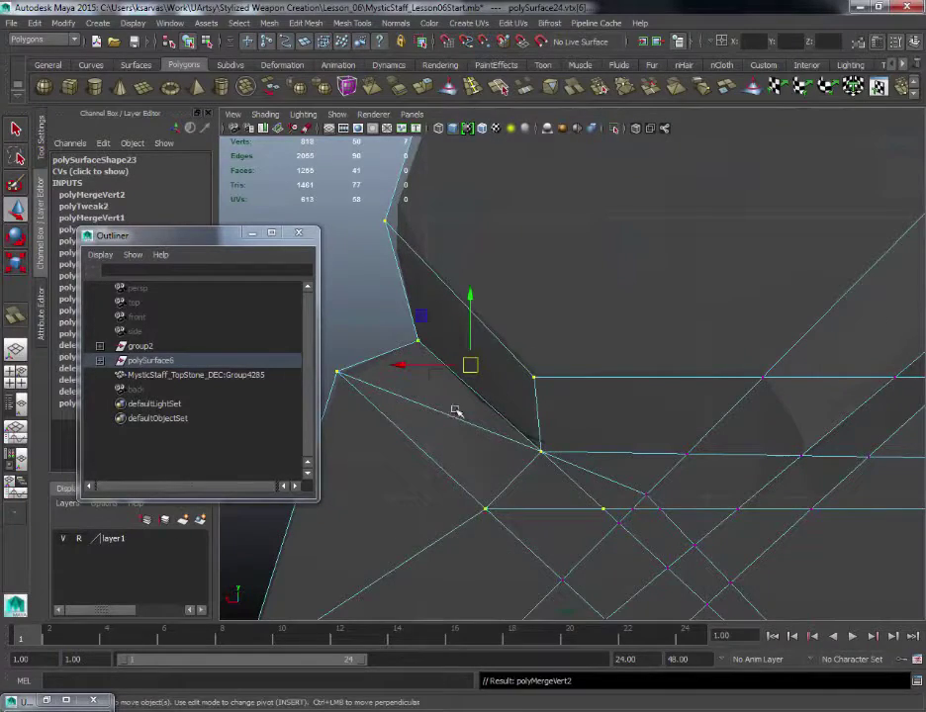
Step: Delete the extra edge running from the notch's lower outer corner to the crease's lower end, and return to vertex selection
right_click_drag(456, 410, 424, 436)
left_click(444, 413)
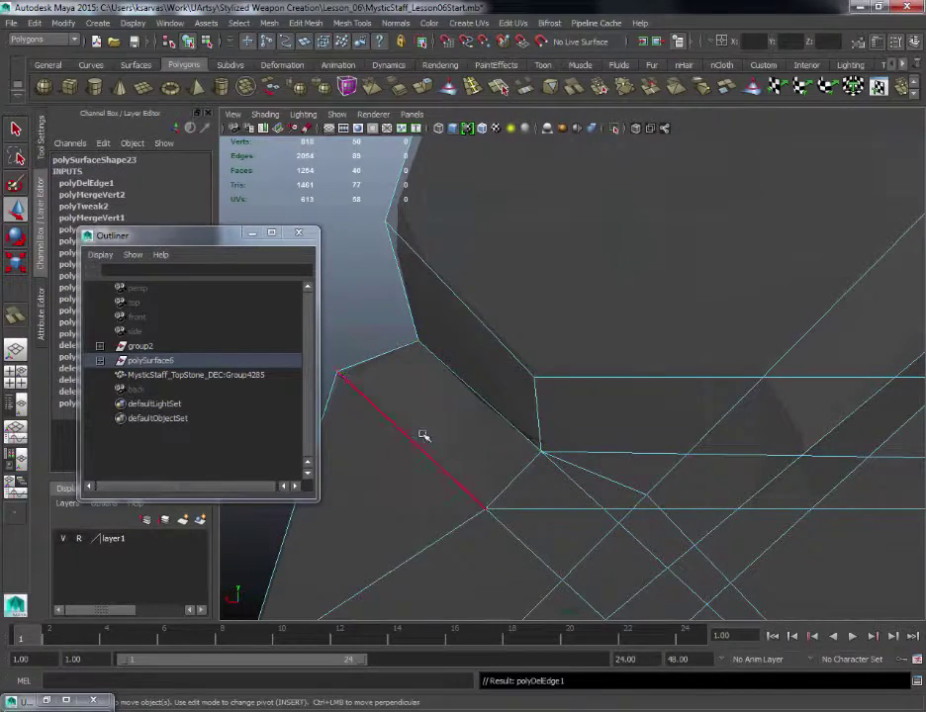
middle_click_drag(517, 407, 479, 386, "alt")
right_click_drag(513, 410, 475, 408)
Step: Snap the middle vertex on the horizontal edge right of the crease's lower end onto the next vertex toward the centre line
middle_click_drag(584, 367, 465, 352, "alt")
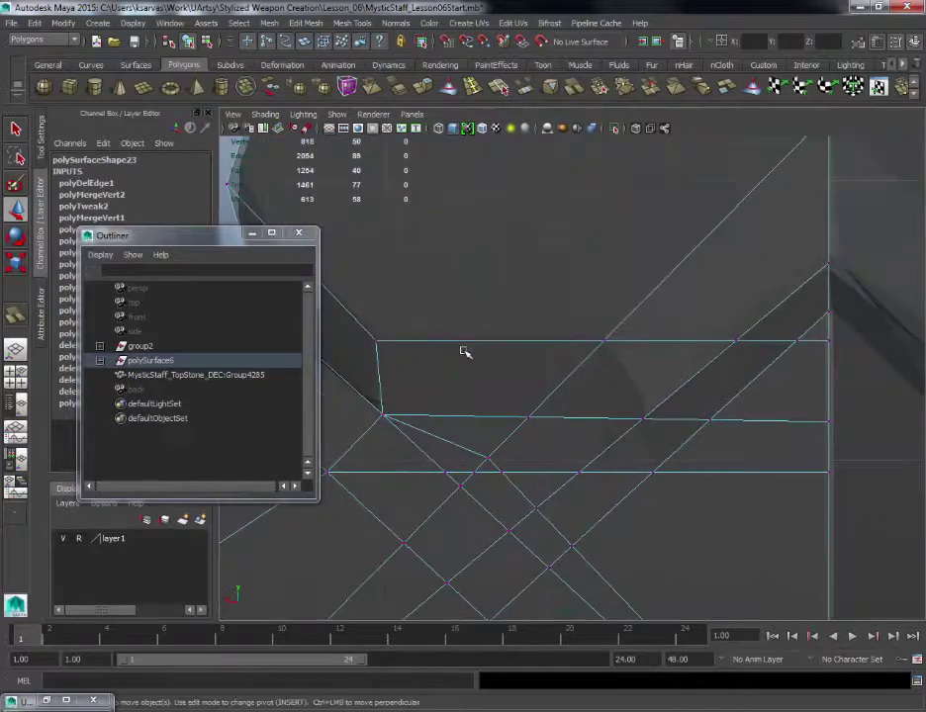
left_click(528, 416)
middle_click_drag(575, 419, 557, 418, "alt")
key("v")
left_click_drag(510, 417, 623, 414)
middle_click_drag(672, 389, 617, 427, "alt")
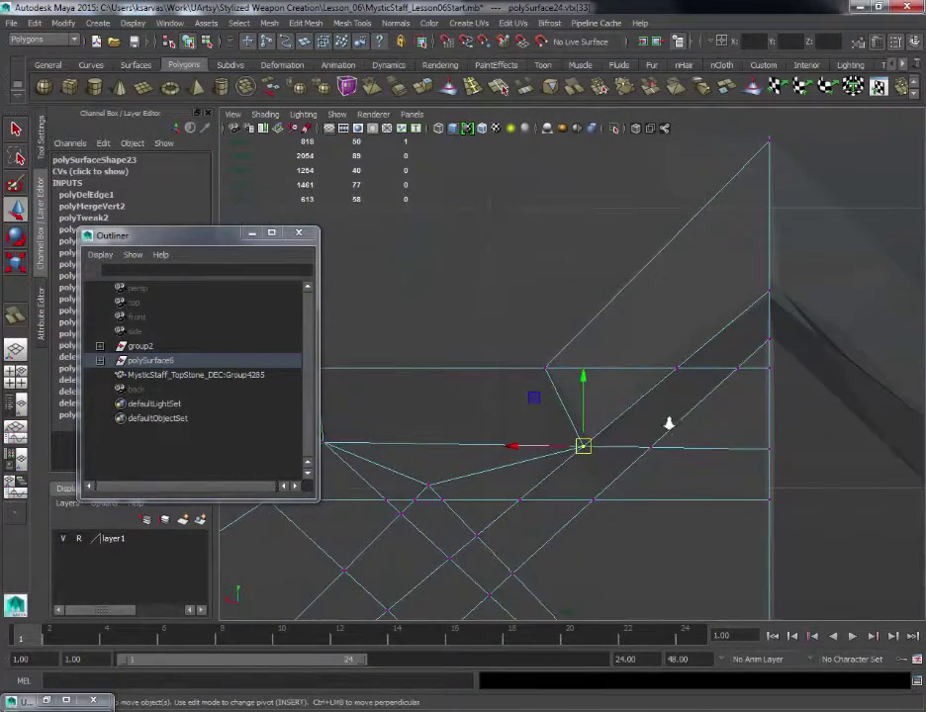
Step: Snap the nearby crossing vertices on and just below the lower horizontal edge onto that edge's outer end vertex
left_click_drag(669, 423, 413, 438, "alt")
left_click(503, 438)
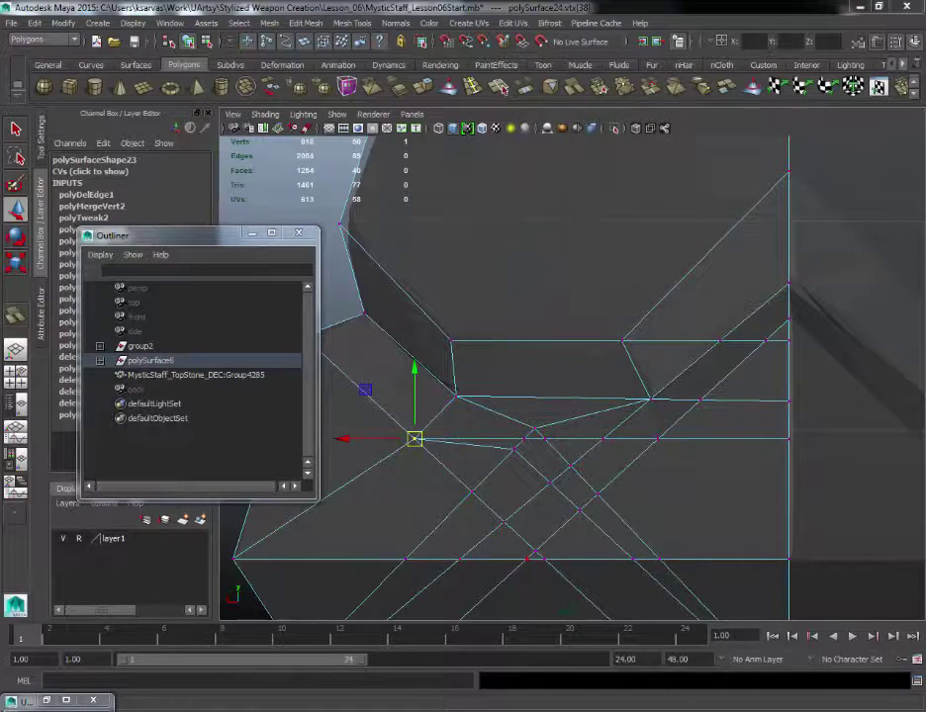
scroll(585, 297, "up", 1)
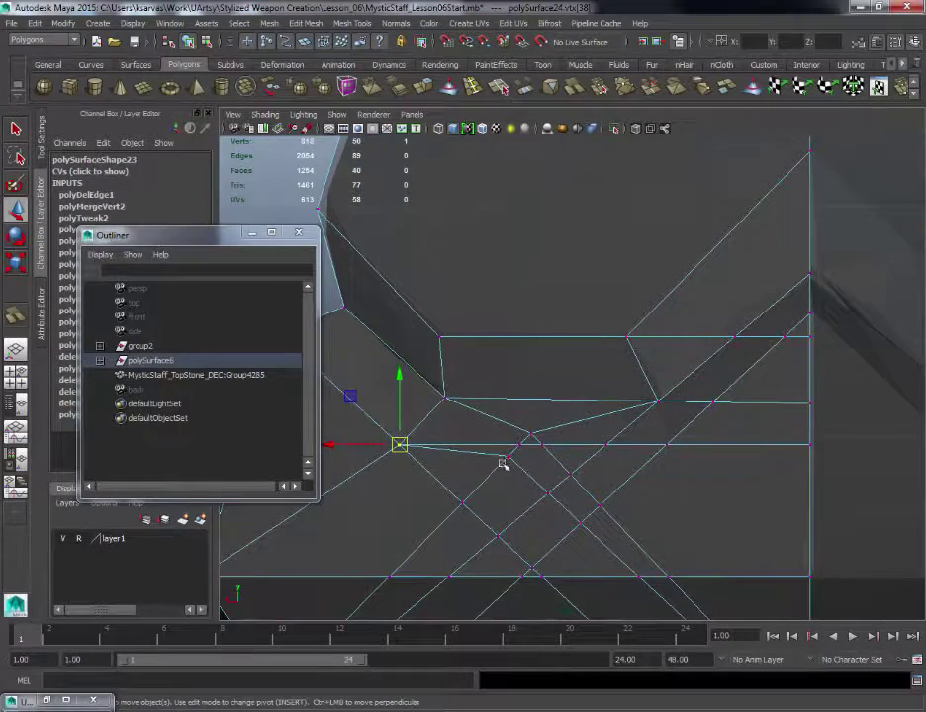
left_click(504, 454)
left_click_drag(508, 456, 399, 444)
Step: Snap the vertex on the lower horizontal edge onto the next intersection toward the centre line
middle_click_drag(538, 409, 531, 416, "alt")
right_click_drag(530, 415, 579, 421, "alt")
middle_click_drag(580, 422, 533, 410, "alt")
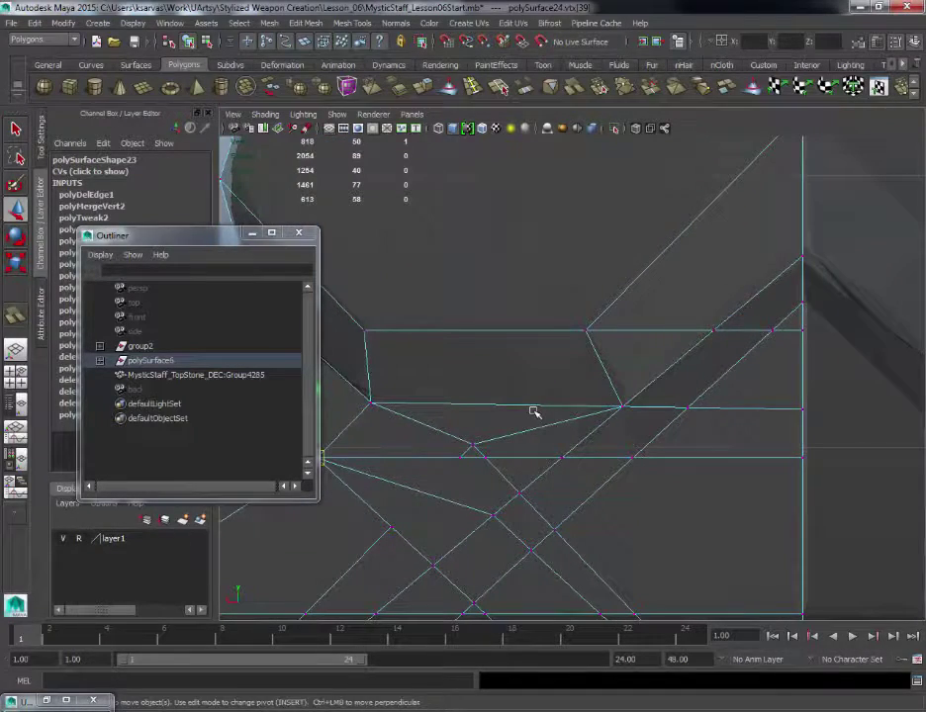
middle_click_drag(623, 406, 615, 399, "alt")
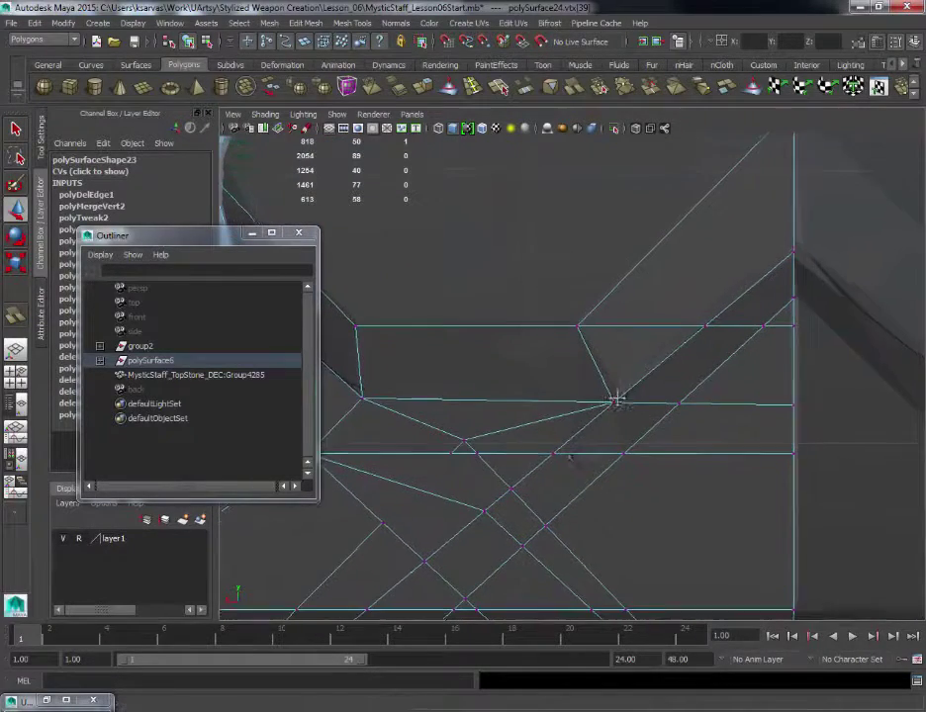
left_click(560, 454)
left_click_drag(576, 454, 624, 450)
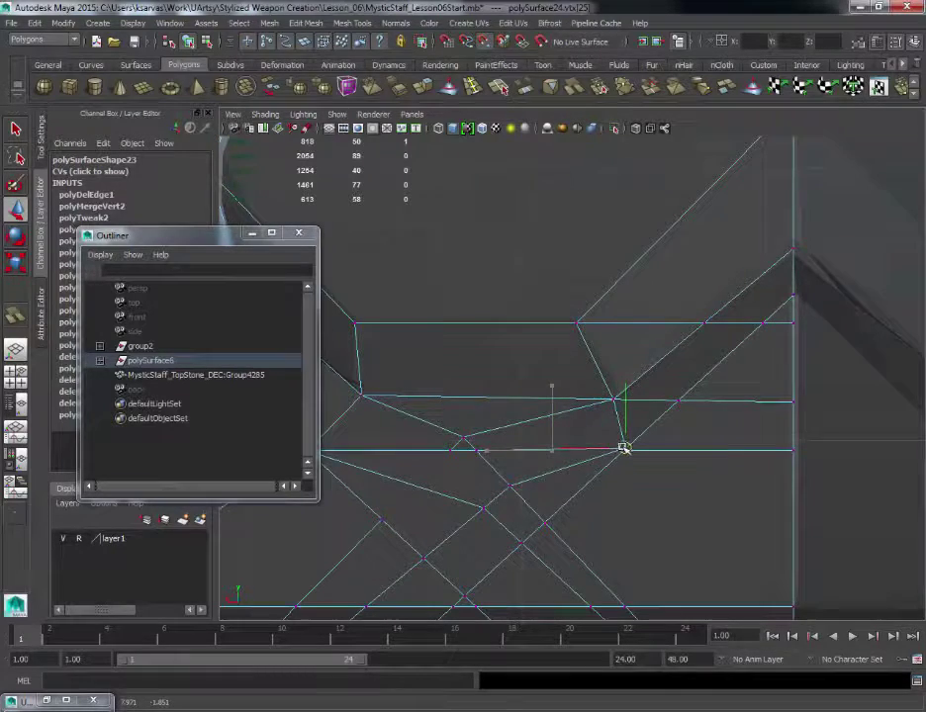
Step: Snap the peak vertex between the two horizontal edges onto the vertex at the crease's lower end
mouse_move(643, 293)
middle_mouse_down("alt")
mouse_move(627, 320)
mouse_move(646, 309)
middle_mouse_up("alt")
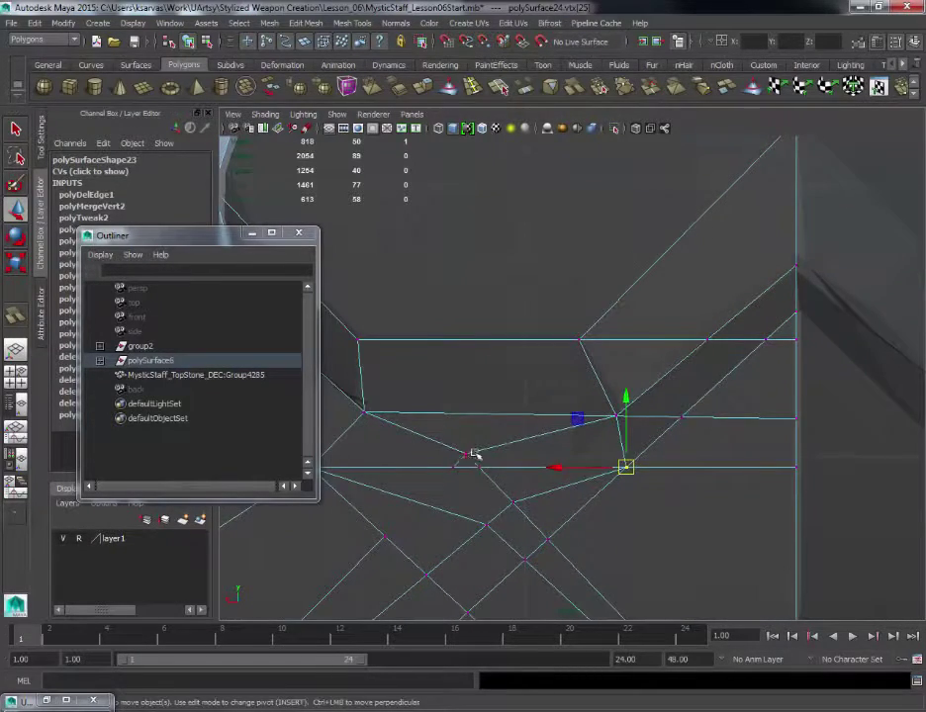
left_click(473, 454)
middle_click_drag(473, 454, 514, 448, "alt")
left_click_drag(512, 447, 413, 408)
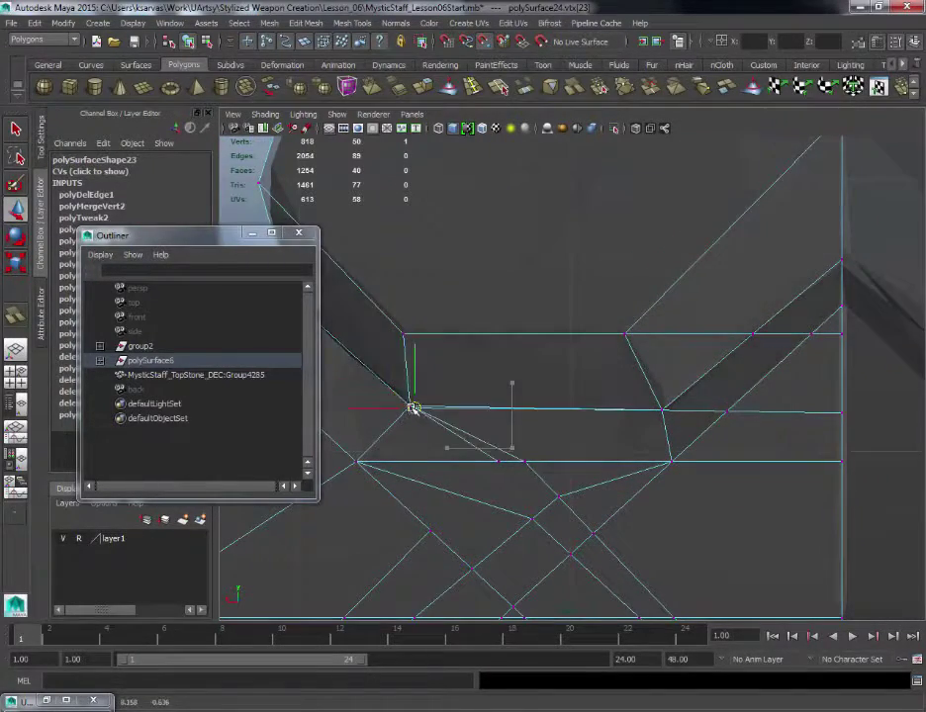
Step: Snap the two remaining middle vertices on the lower horizontal edge onto its outer end vertex
middle_click_drag(475, 450, 577, 425, "alt")
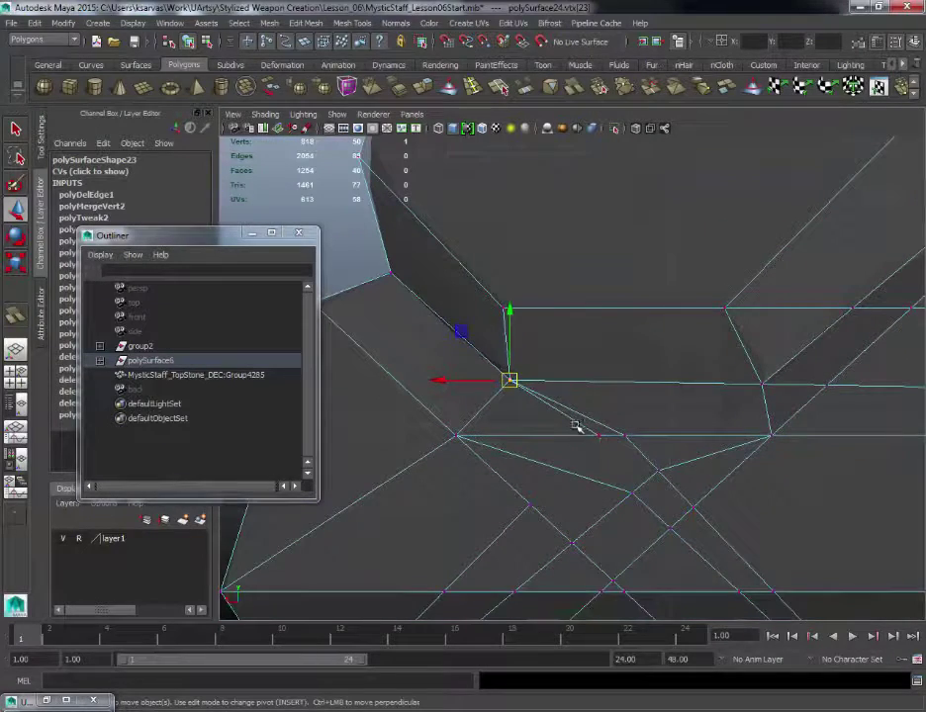
left_click(598, 436)
left_click_drag(599, 437, 456, 435)
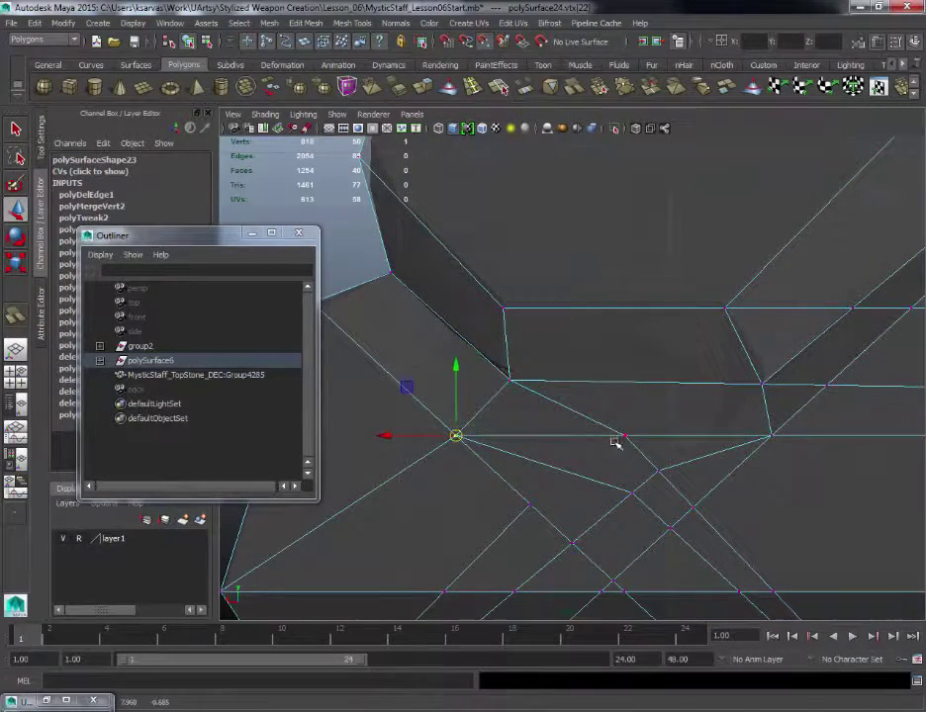
left_click(620, 438)
left_click_drag(621, 438, 456, 436)
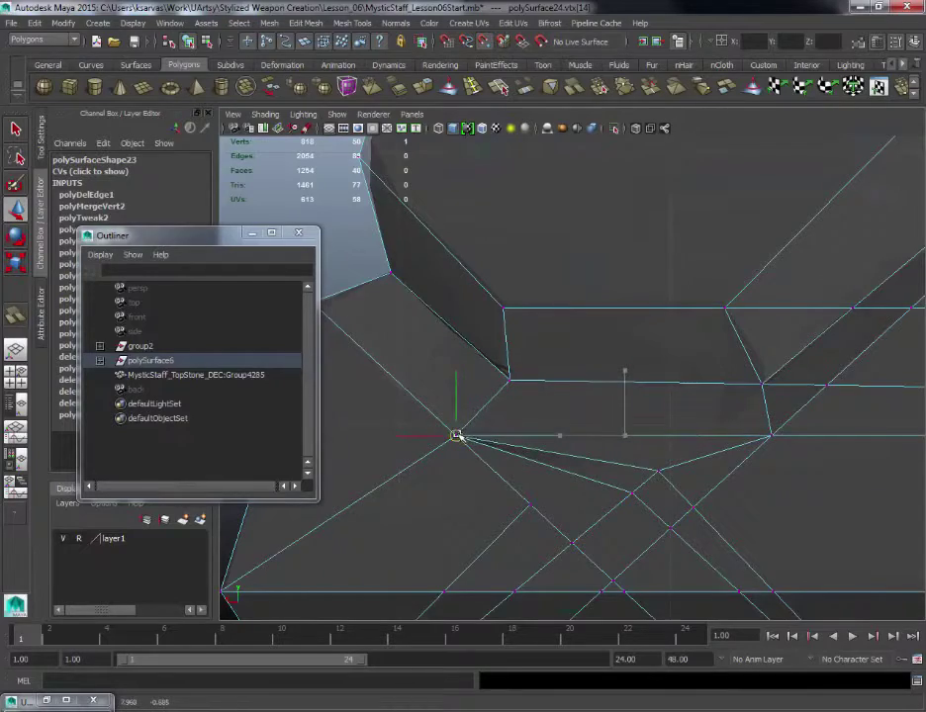
Step: Examine the low-poly half's outline and edge layout against the high-poly stone from base to upper flank
right_click_drag(615, 423, 591, 326, "alt")
middle_click_drag(649, 337, 589, 372, "alt")
scroll(591, 362, "up", 1)
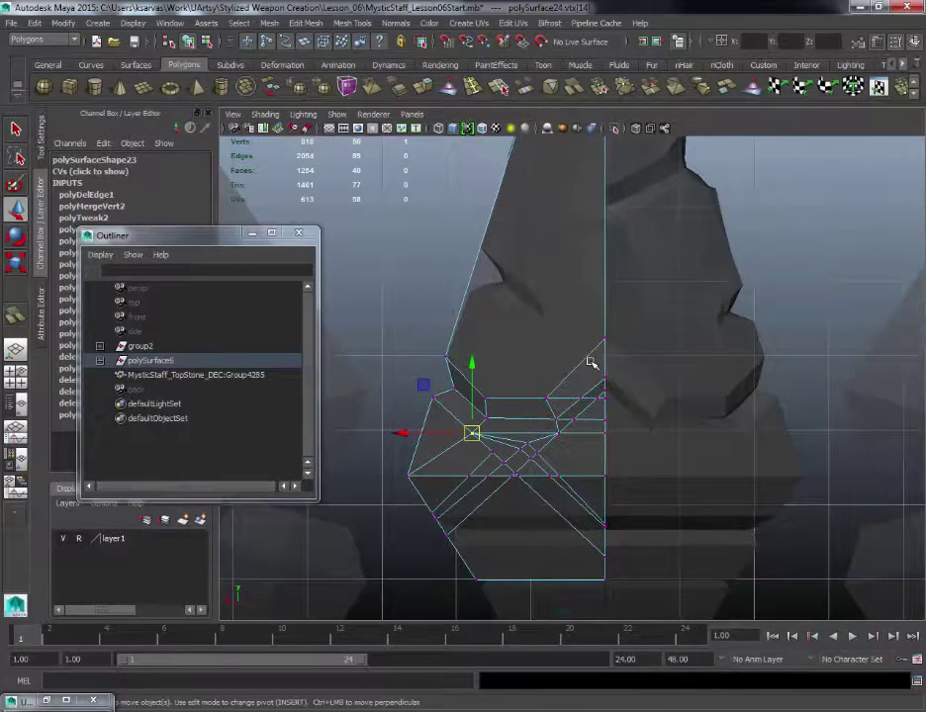
scroll(589, 489, "up", 2)
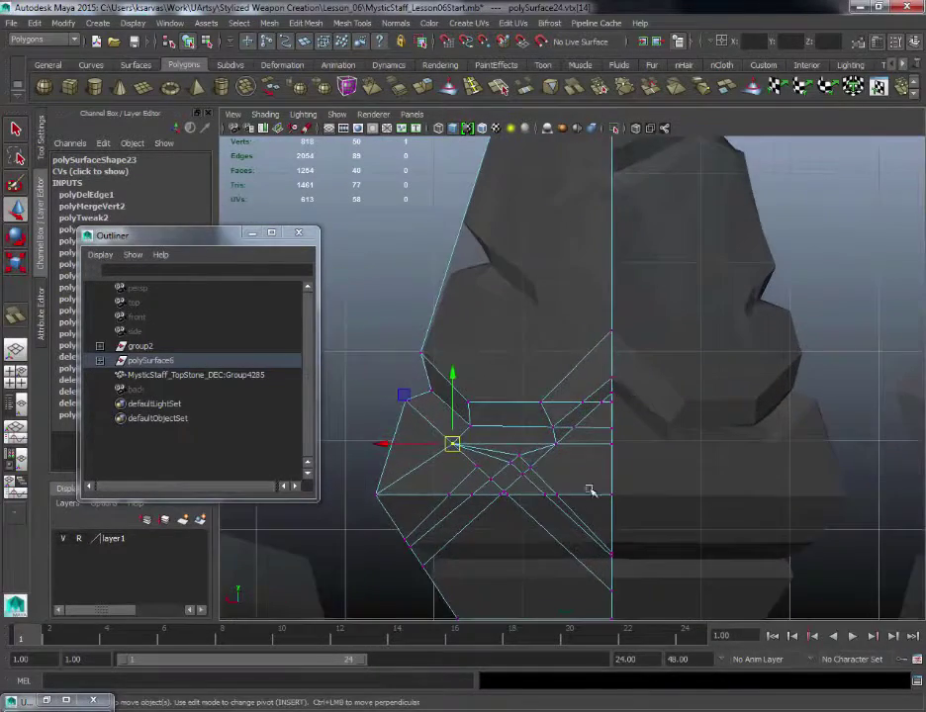
scroll(581, 421, "down", 3)
middle_click_drag(545, 202, 579, 281, "alt")
right_click_drag(579, 281, 591, 376, "alt")
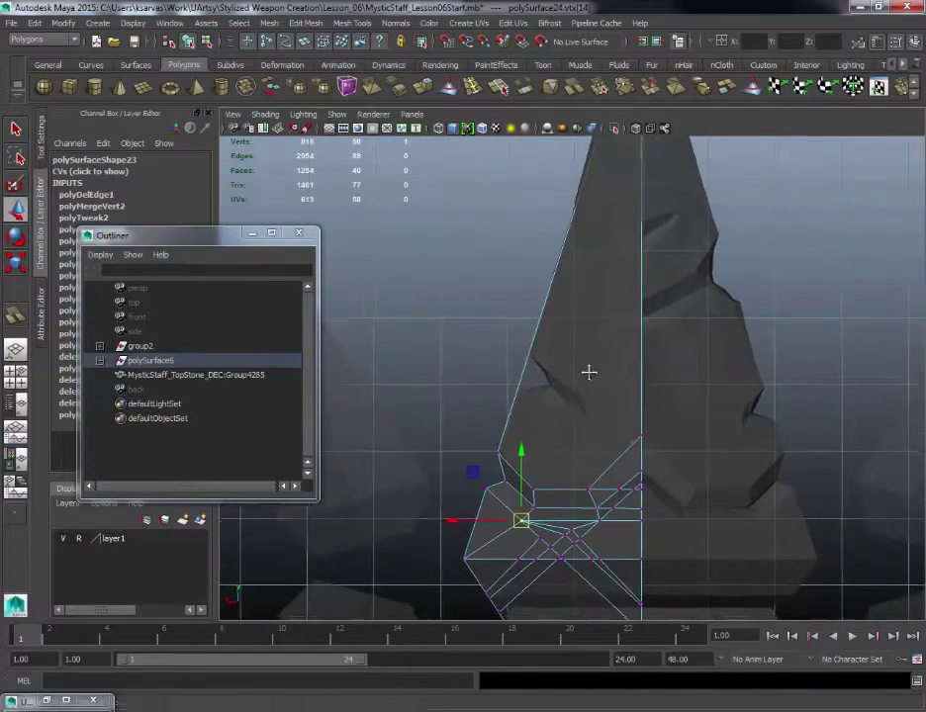
middle_click_drag(590, 374, 580, 355, "alt")
middle_click_drag(608, 435, 580, 393, "alt")
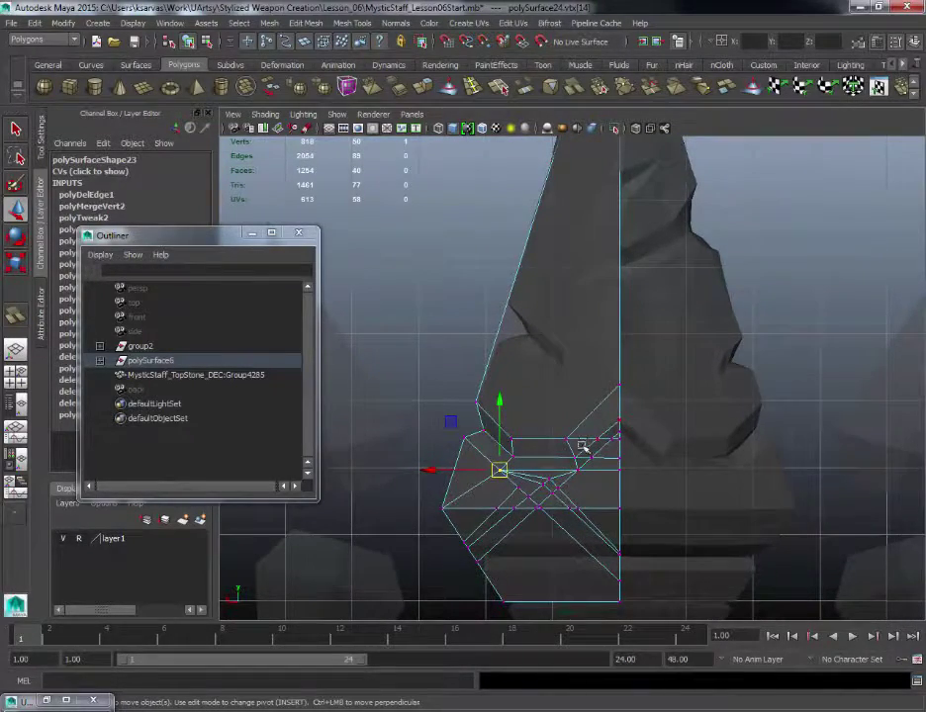
Step: Duplicate the half stone as a whole object and mirror the copy by setting its Scale X to -1
right_click_drag(578, 370, 633, 350)
left_click_drag(585, 438, 615, 396, "alt")
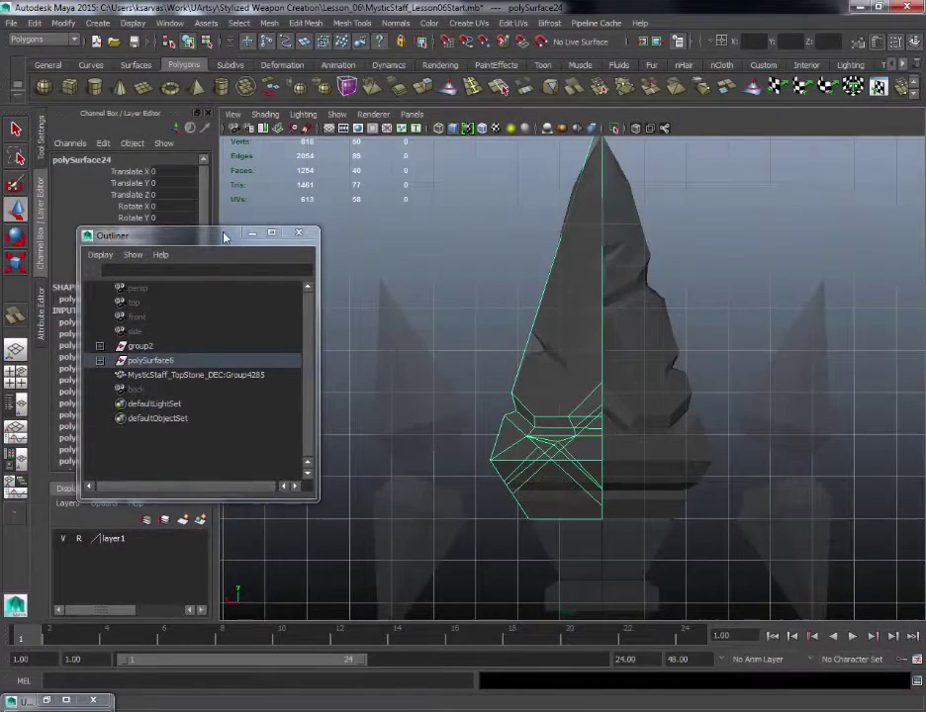
left_click_drag(232, 235, 238, 332)
key("ctrl+d")
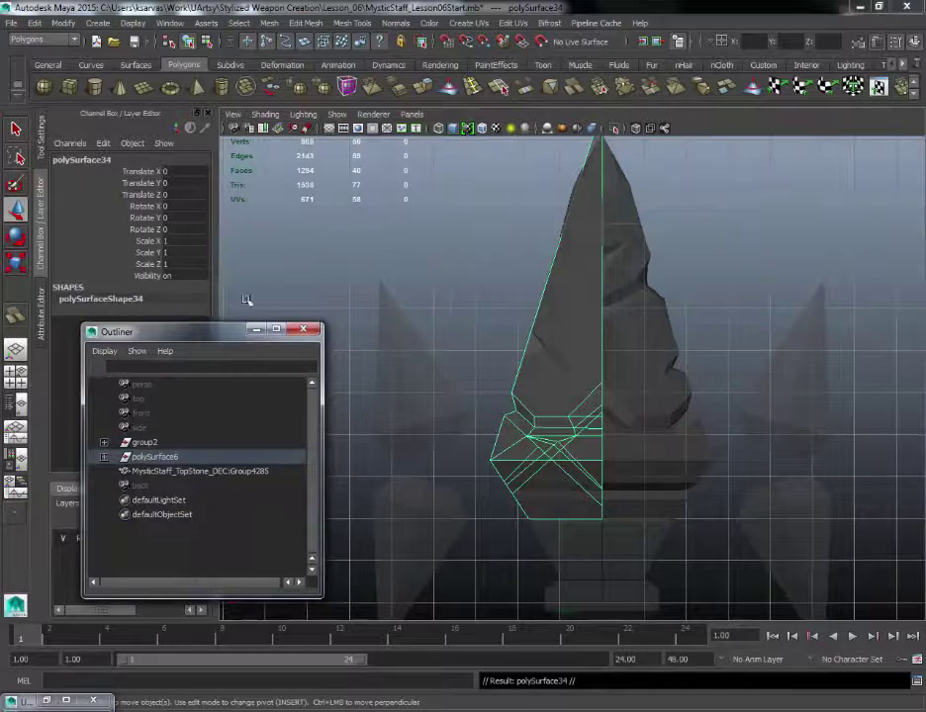
left_click(199, 264)
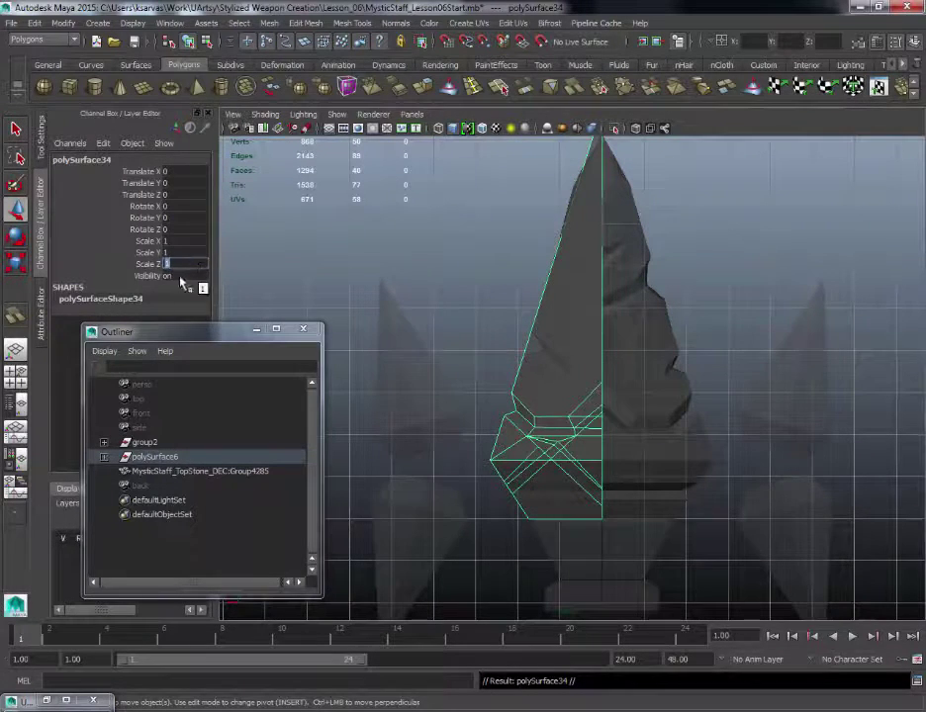
left_click(188, 242)
type("-1")
key("Return")
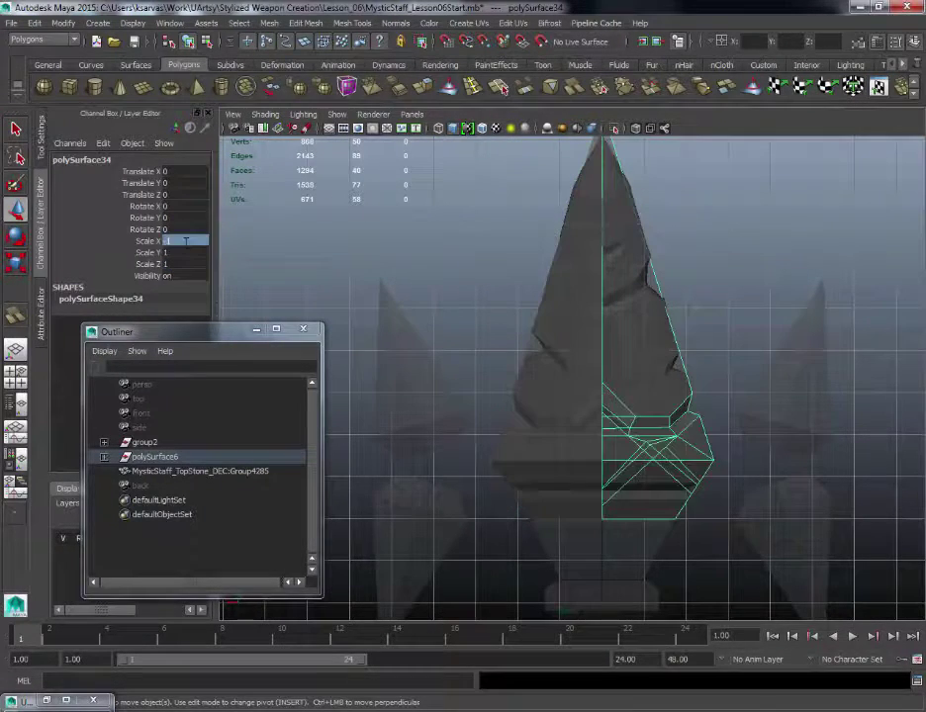
Step: Select the original half together with its mirrored copy and combine them into one mesh
left_click(563, 356, "shift")
key("space")
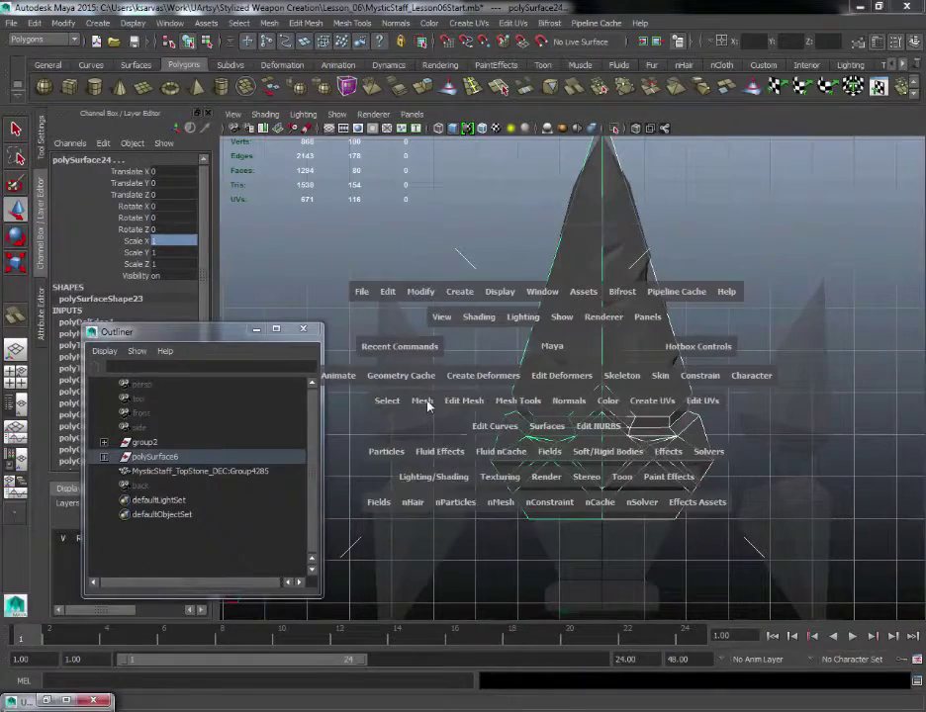
left_click_drag(422, 401, 440, 449)
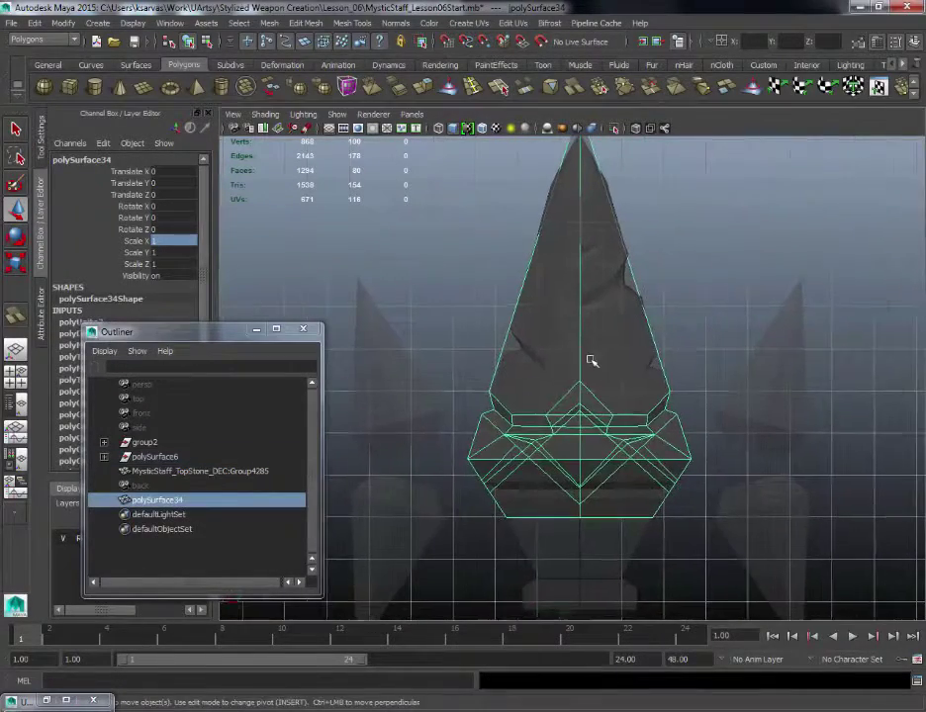
Step: Merge the overlapping vertices across the whole combined stone, then return to object mode with nothing selected
right_click_drag(589, 359, 537, 357)
scroll(616, 406, "down", 2)
left_click_drag(719, 499, 441, 202)
key("space")
left_click_drag(478, 385, 528, 336)
left_click(731, 255)
scroll(641, 325, "up", 2)
right_click_drag(606, 303, 653, 288)
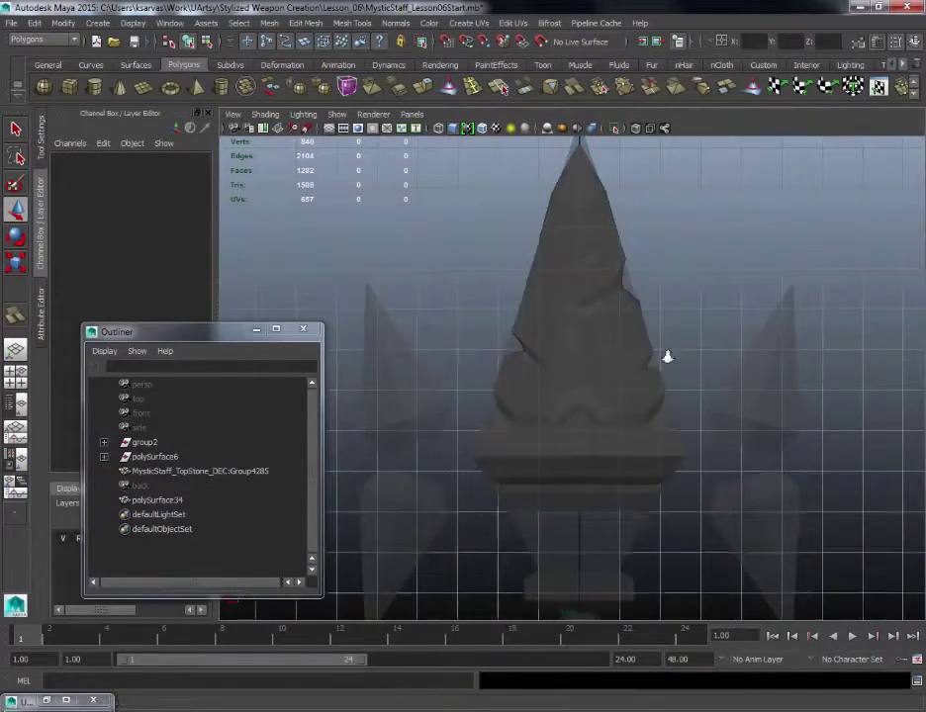
Step: Select the combined low-poly stone and examine its outline and edges against the high-poly cracks from the base to the upper flank
scroll(666, 355, "up", 2)
left_click(595, 365)
middle_click_drag(623, 346, 629, 318, "alt")
right_click_drag(625, 357, 606, 445, "alt")
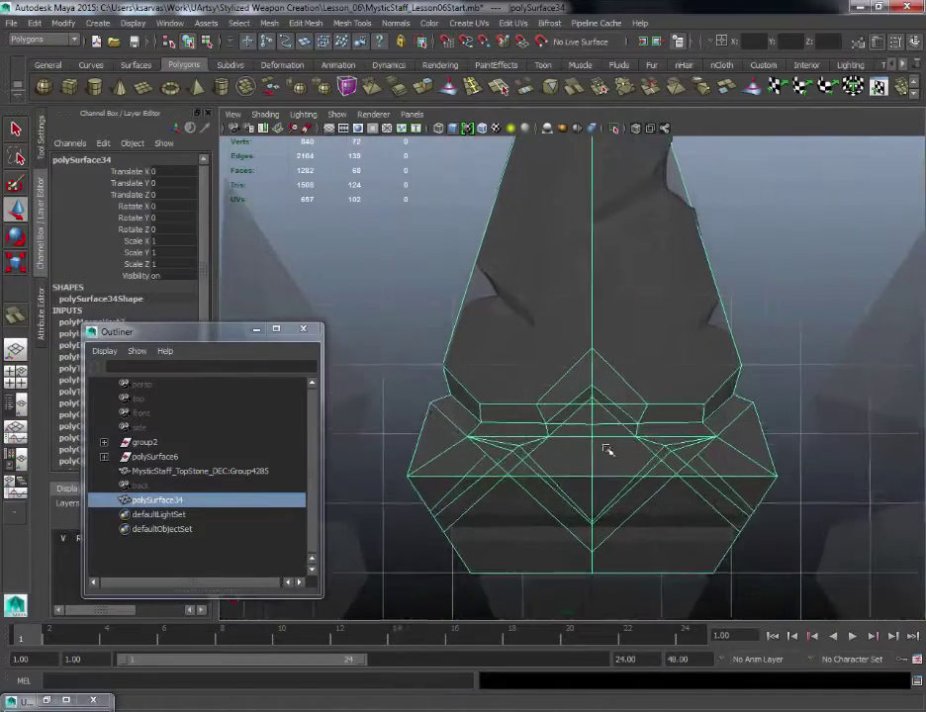
right_click_drag(542, 310, 542, 320, "alt")
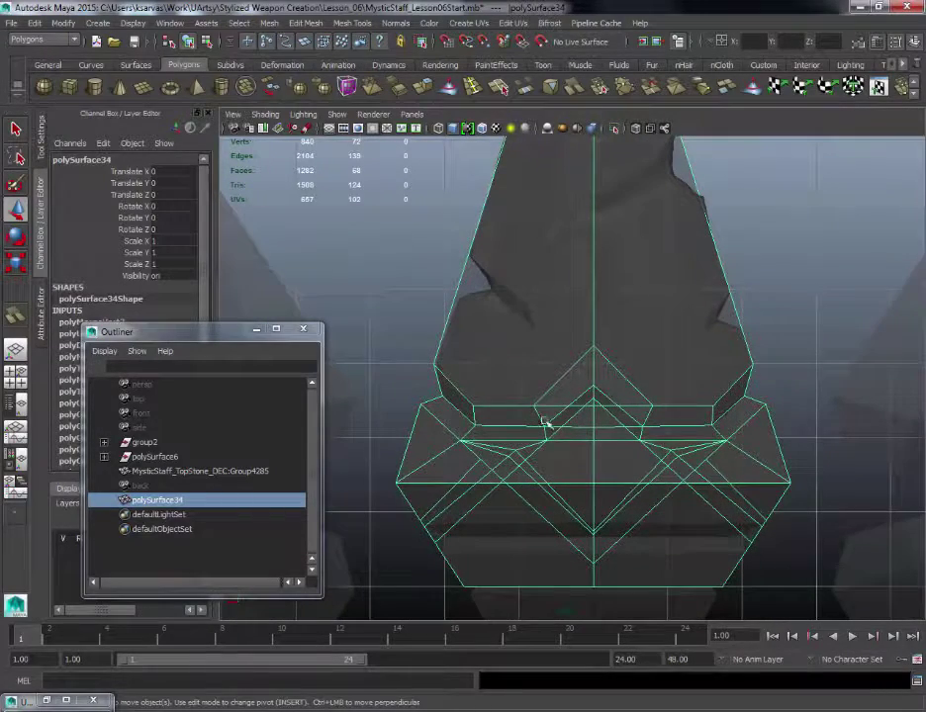
right_click_drag(582, 354, 593, 404, "alt")
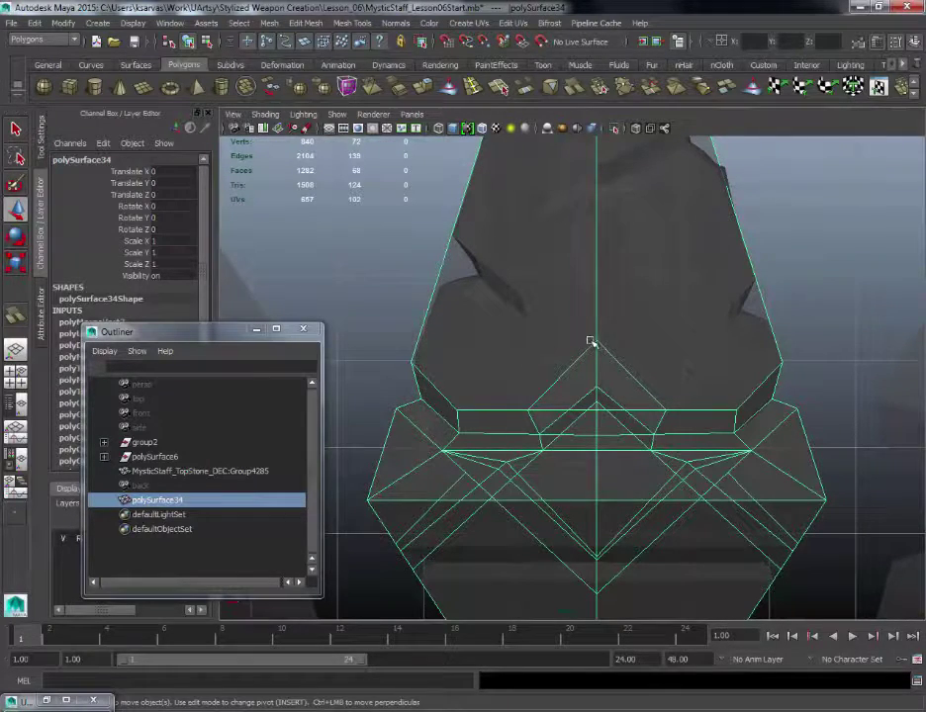
middle_click_drag(617, 353, 591, 323, "alt")
right_click_drag(616, 436, 561, 427, "alt")
right_click_drag(520, 328, 679, 457, "alt")
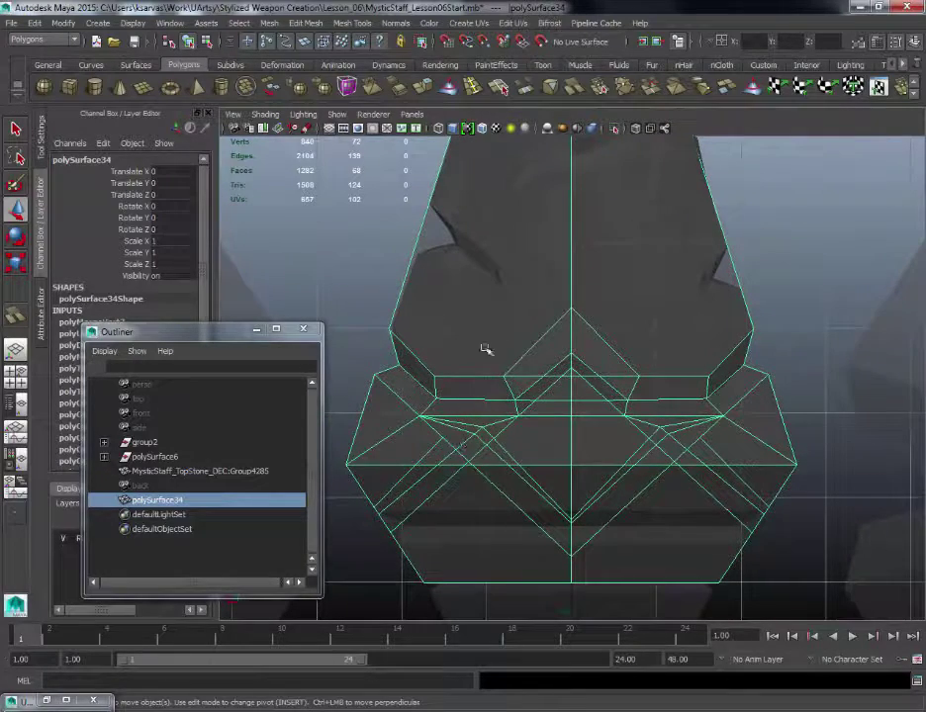
right_click_drag(500, 289, 490, 441, "alt")
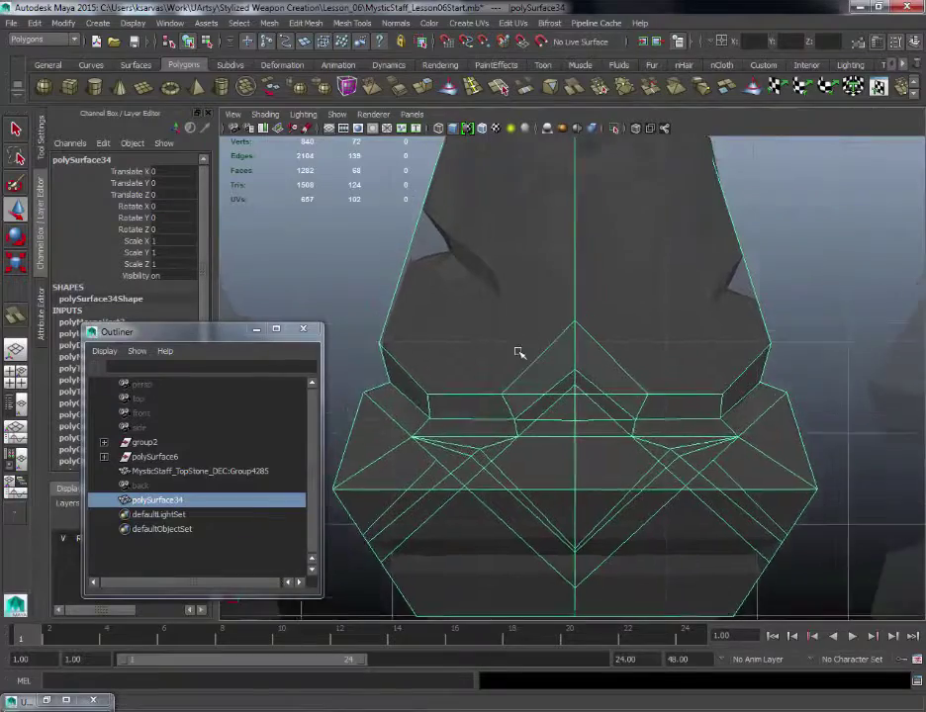
right_click_drag(518, 353, 516, 347, "alt")
right_click_drag(567, 295, 581, 306, "alt")
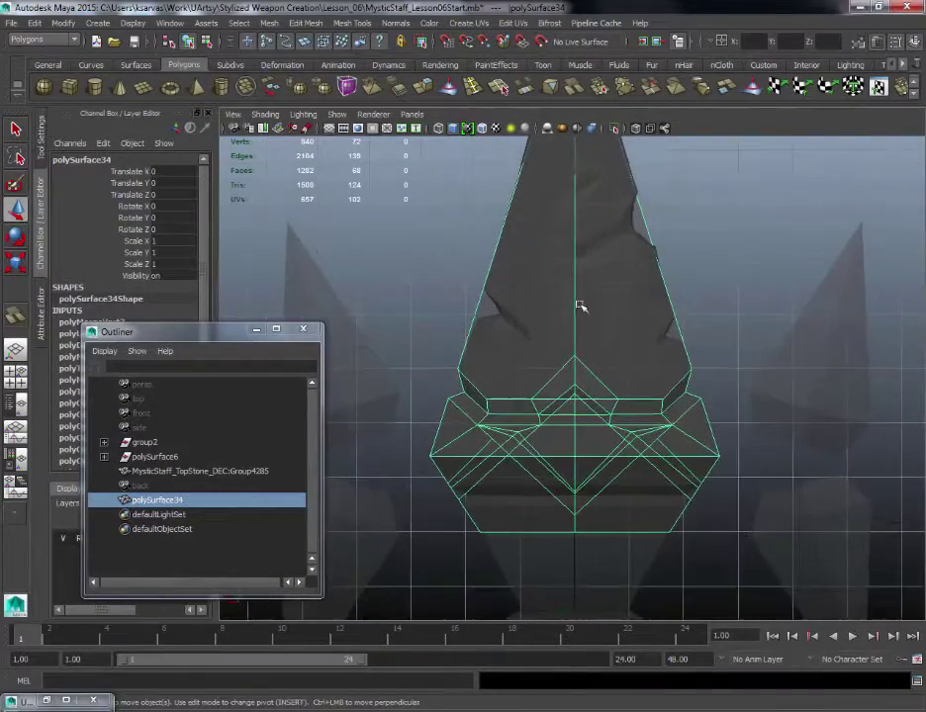
middle_click_drag(577, 253, 589, 291, "alt")
right_click_drag(589, 292, 517, 463, "alt")
middle_click_drag(571, 225, 578, 297, "alt")
right_click_drag(578, 297, 571, 363, "alt")
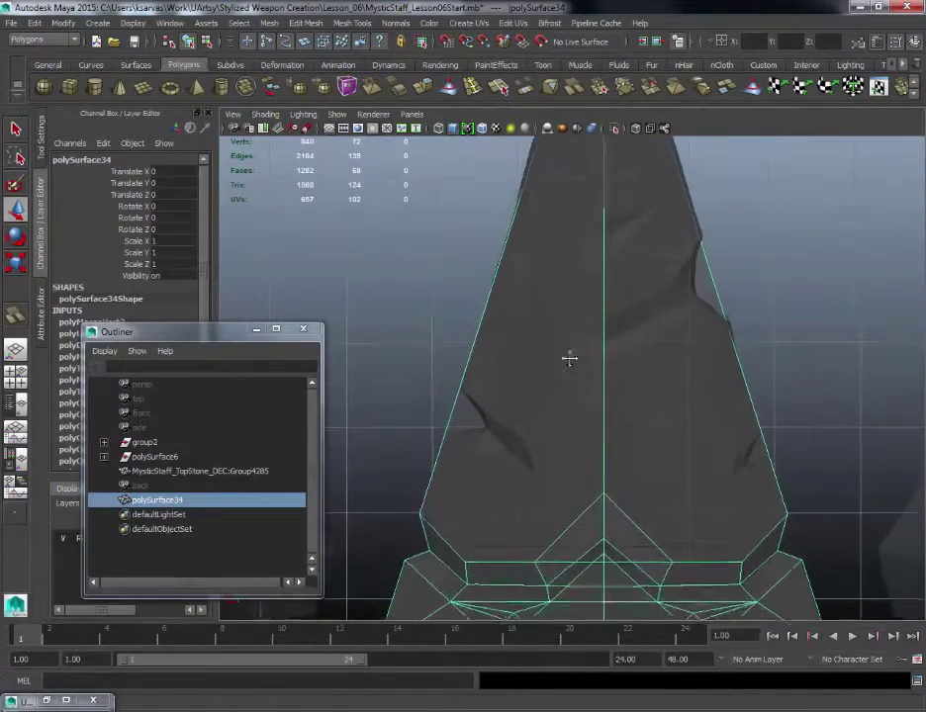
middle_click_drag(571, 360, 565, 321, "alt")
right_click_drag(545, 338, 489, 440, "alt")
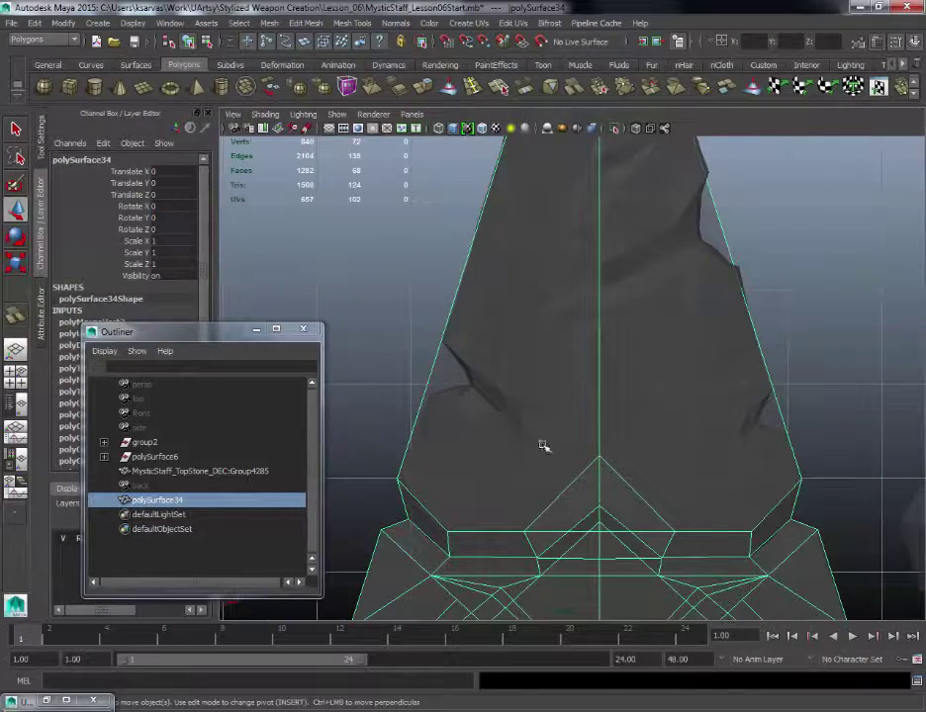
Step: Try slicing the whole stone along two parallel diagonals at the lower left crack with Cut Faces, and undo both cuts
key("space")
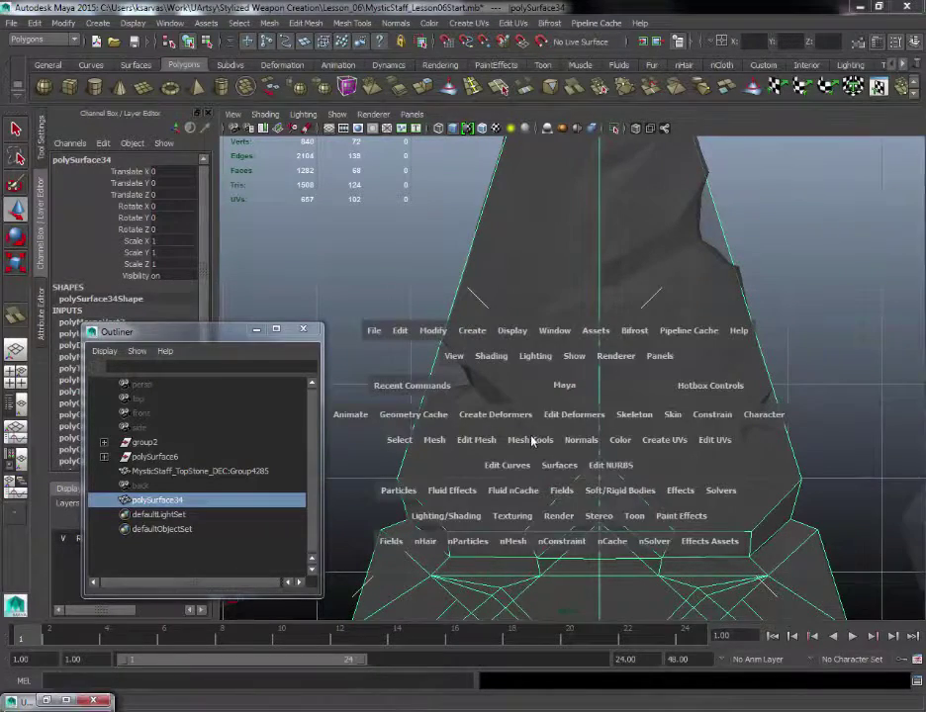
left_click_drag(533, 439, 557, 261)
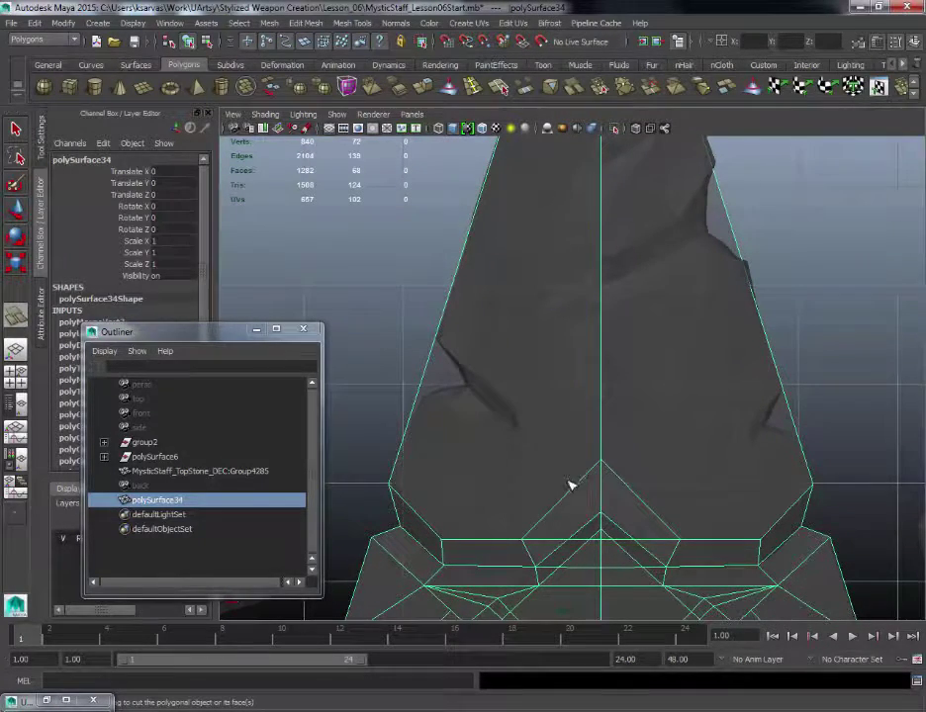
left_click_drag(569, 485, 506, 424)
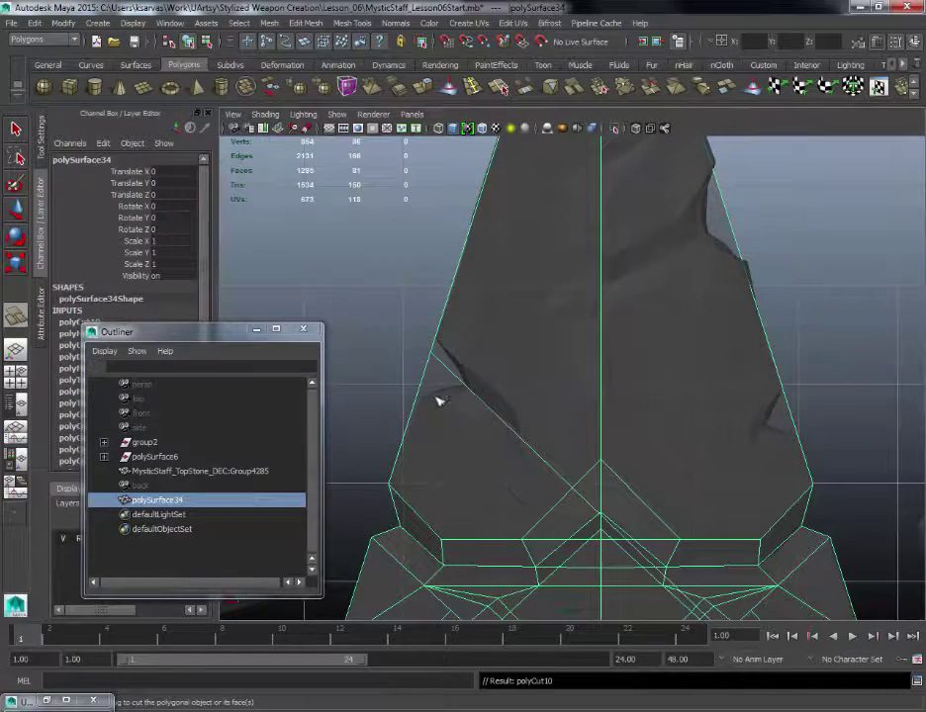
left_click_drag(401, 370, 482, 445)
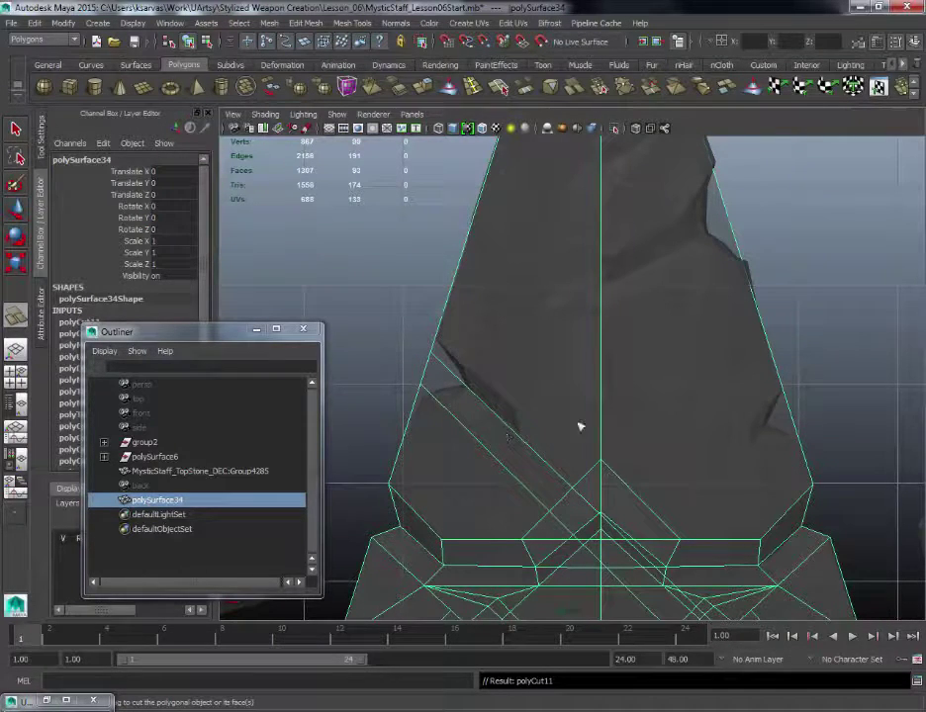
middle_click_drag(550, 397, 425, 321, "alt")
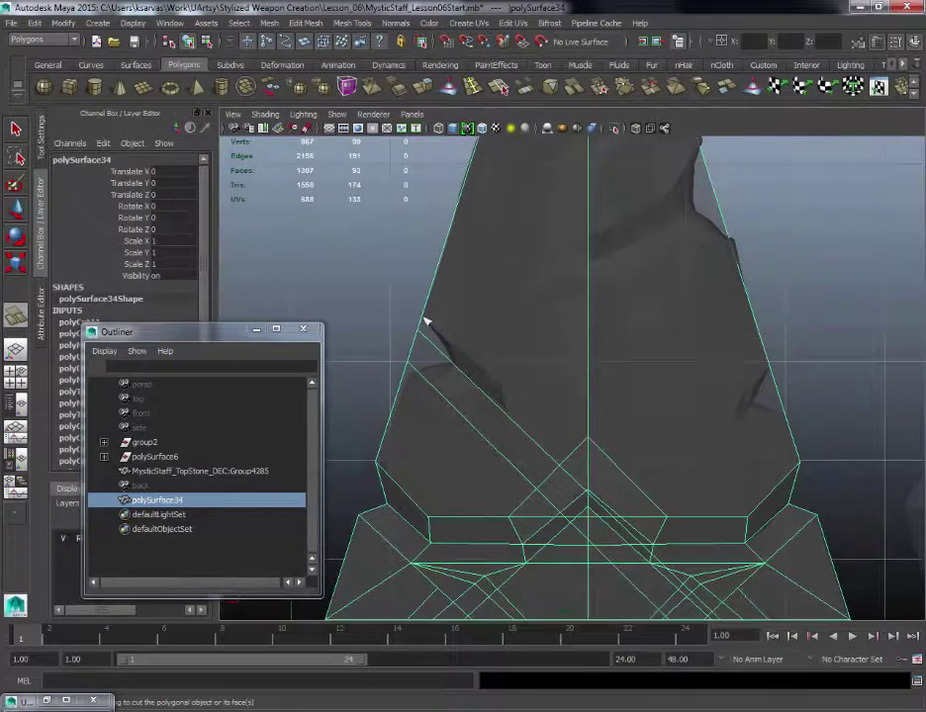
key("ctrl+z")
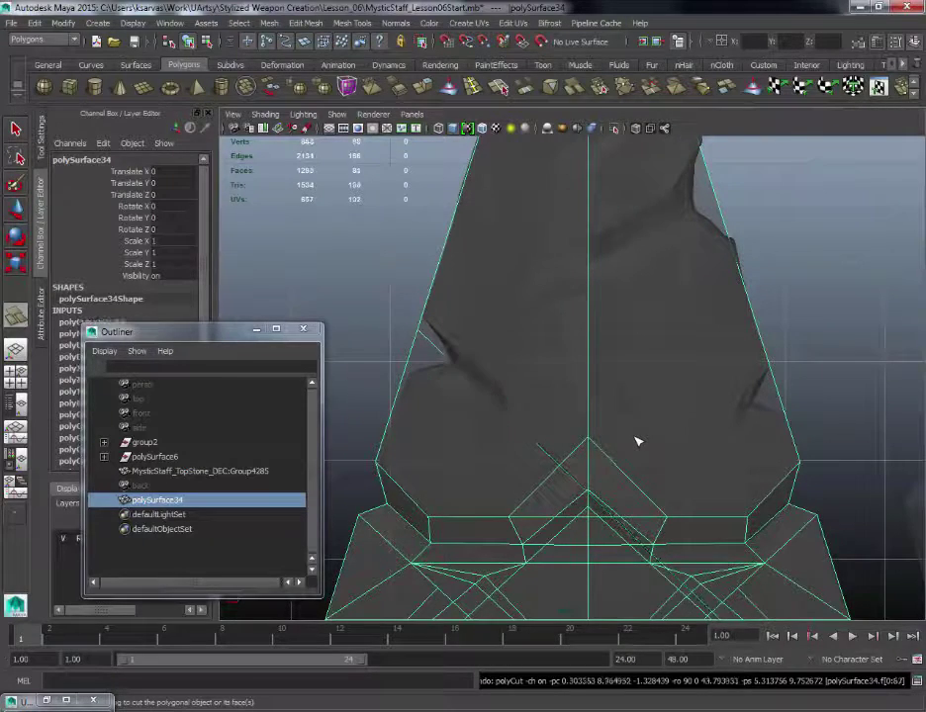
Step: Split a diagonal edge through the lower left crack, from the central peak's left side to the stone's outline just below the crack's upper tip
key("space")
left_click(471, 452)
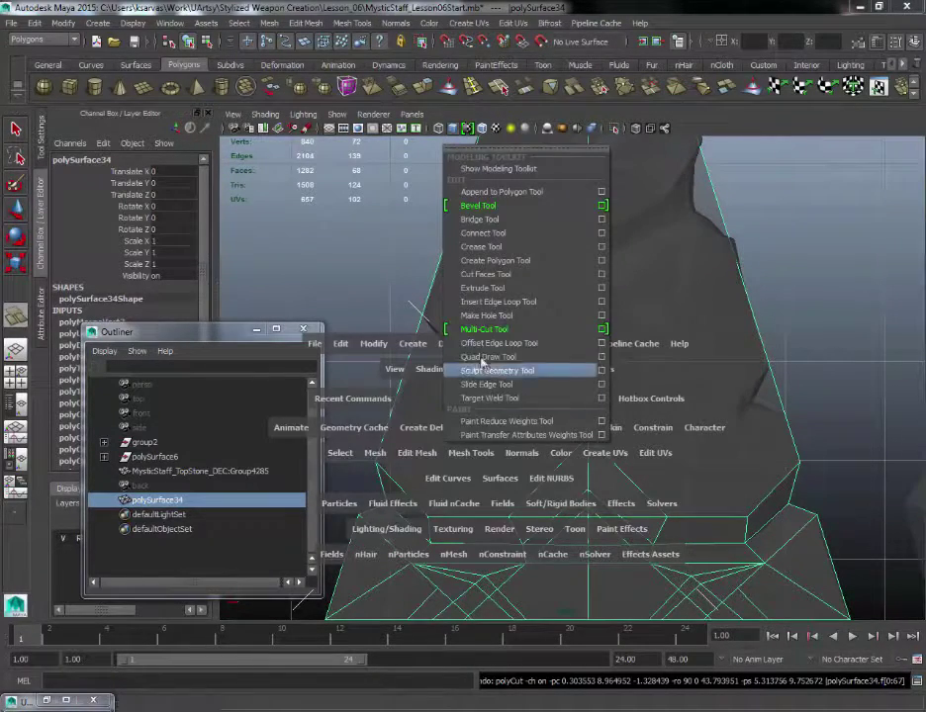
left_click(499, 355)
left_click(376, 462)
key("Escape")
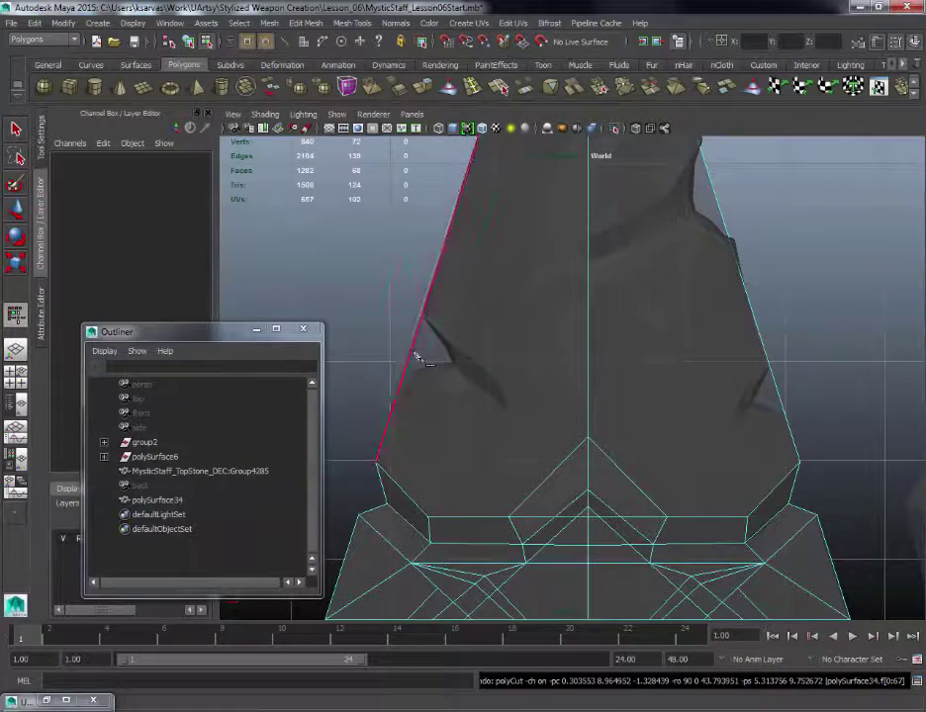
left_click(508, 516)
left_click(588, 436)
key("Escape")
left_click(556, 468)
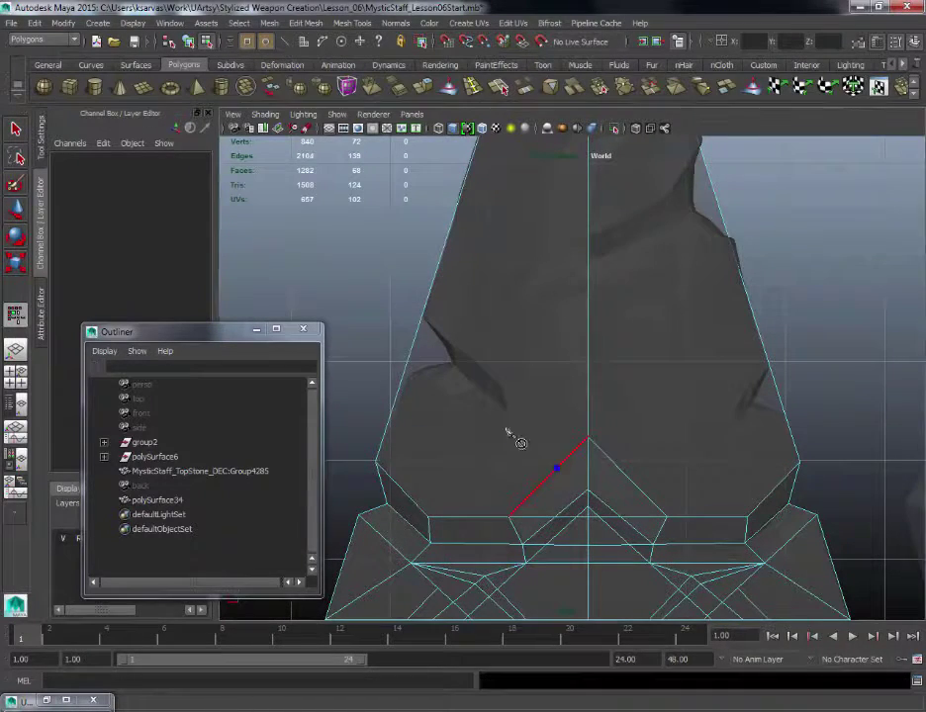
left_click(421, 328)
key("Return")
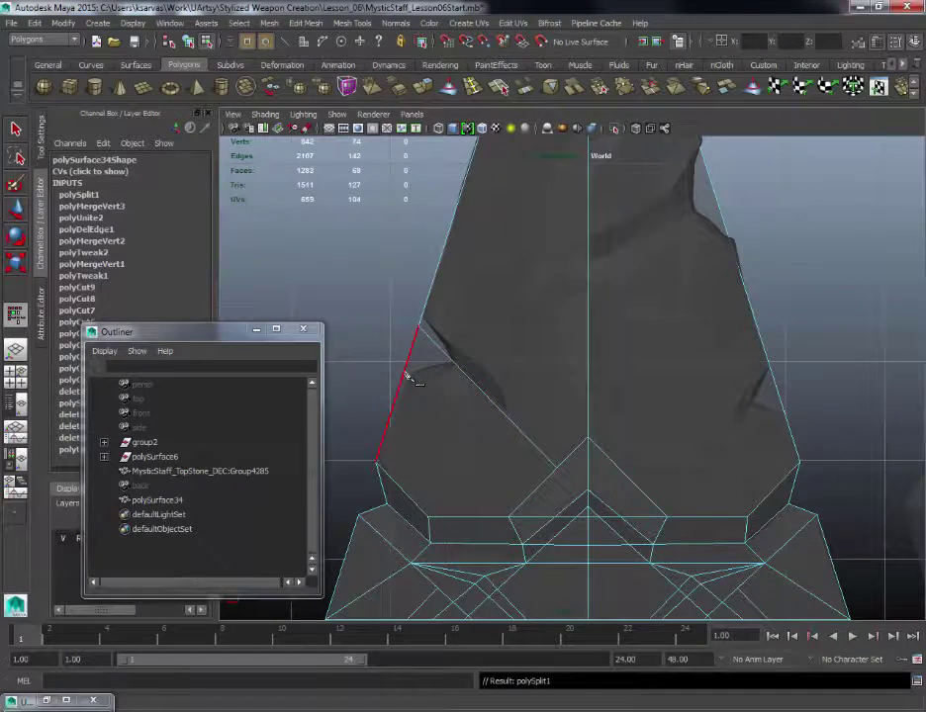
Step: Split a second edge from the outline at the crack's lower corner to the central peak, and link it to the first at the crack's inner end
left_click(404, 372)
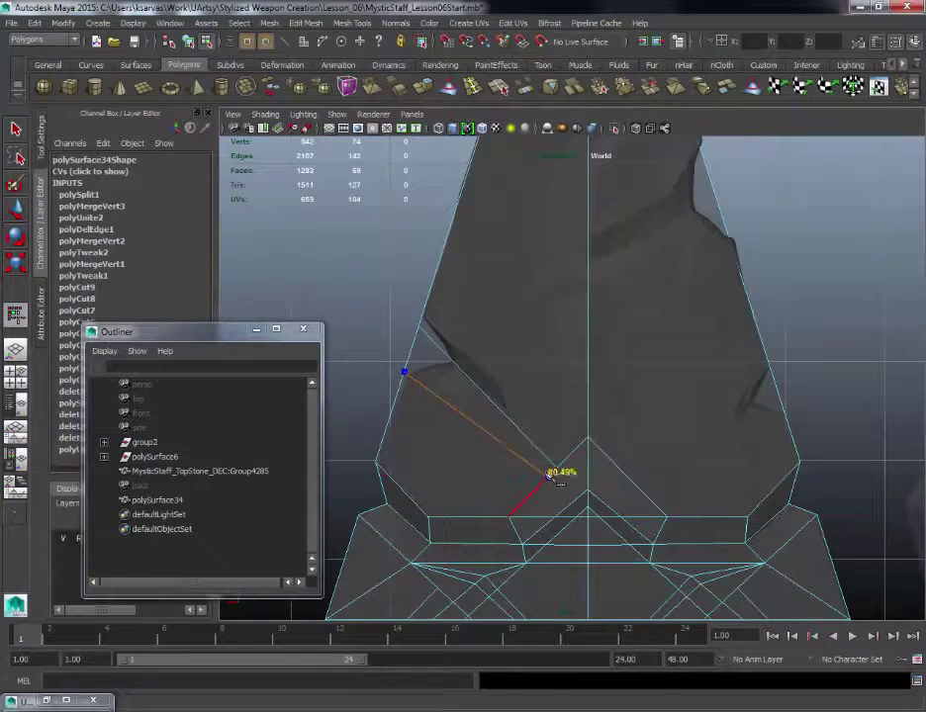
left_click(552, 474)
key("Return")
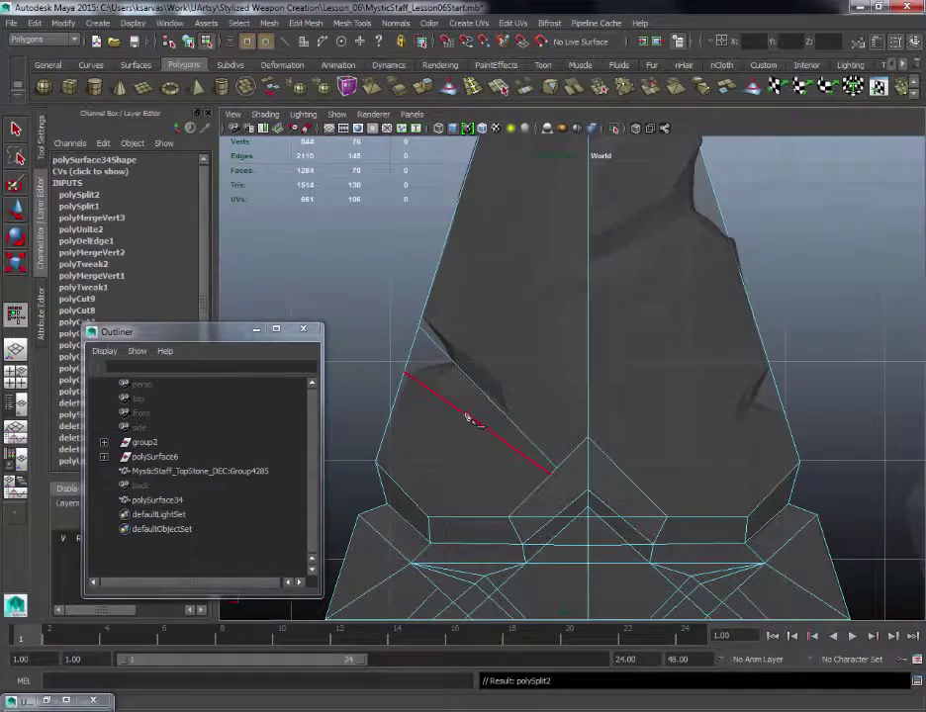
left_click(465, 414)
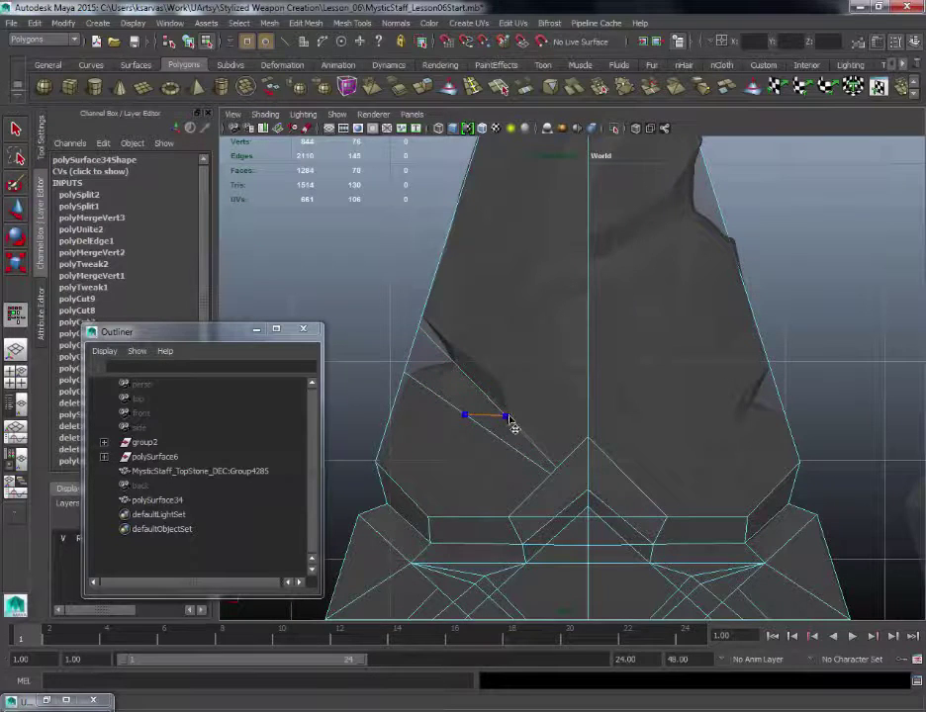
left_click(506, 416)
key("Return")
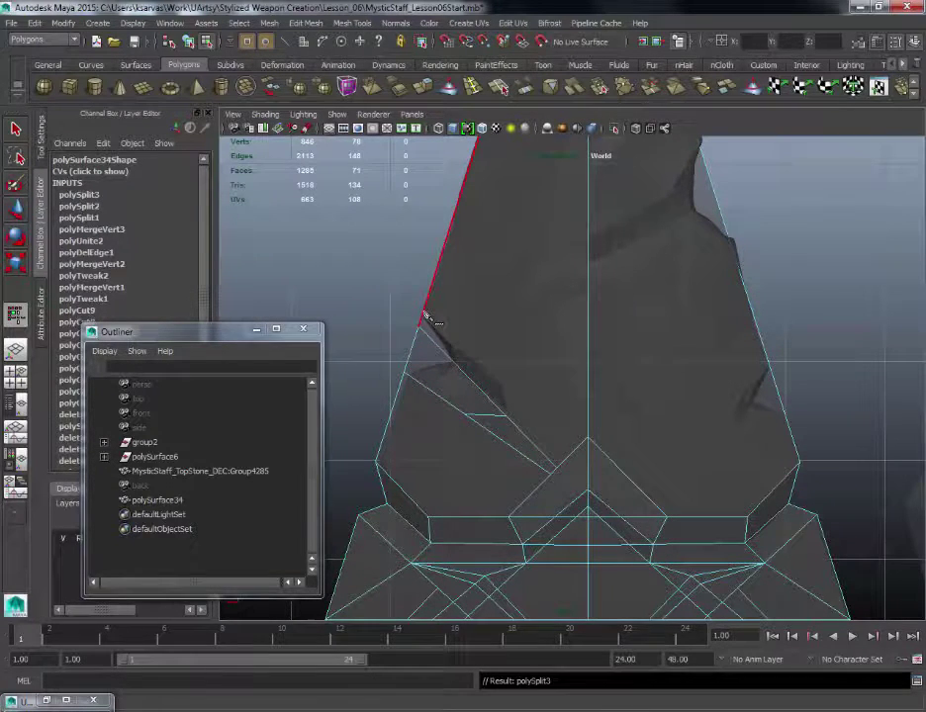
Step: Split a third edge along the crack's upper rim from the outline to the central peak, and link it to the first at the crack's inner end
left_click(423, 314)
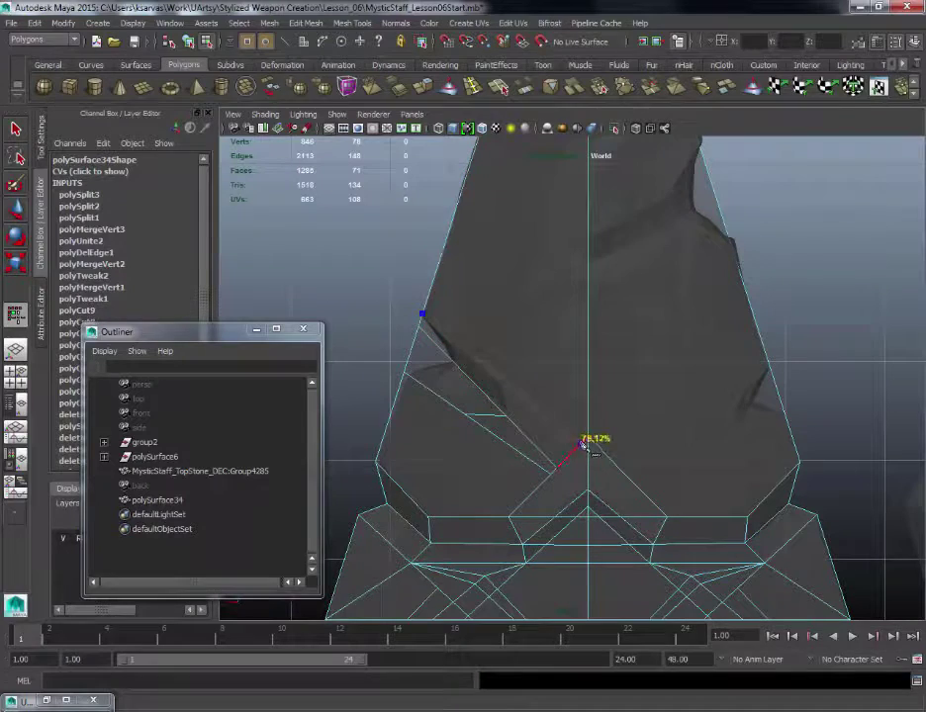
left_click(580, 449)
key("Return")
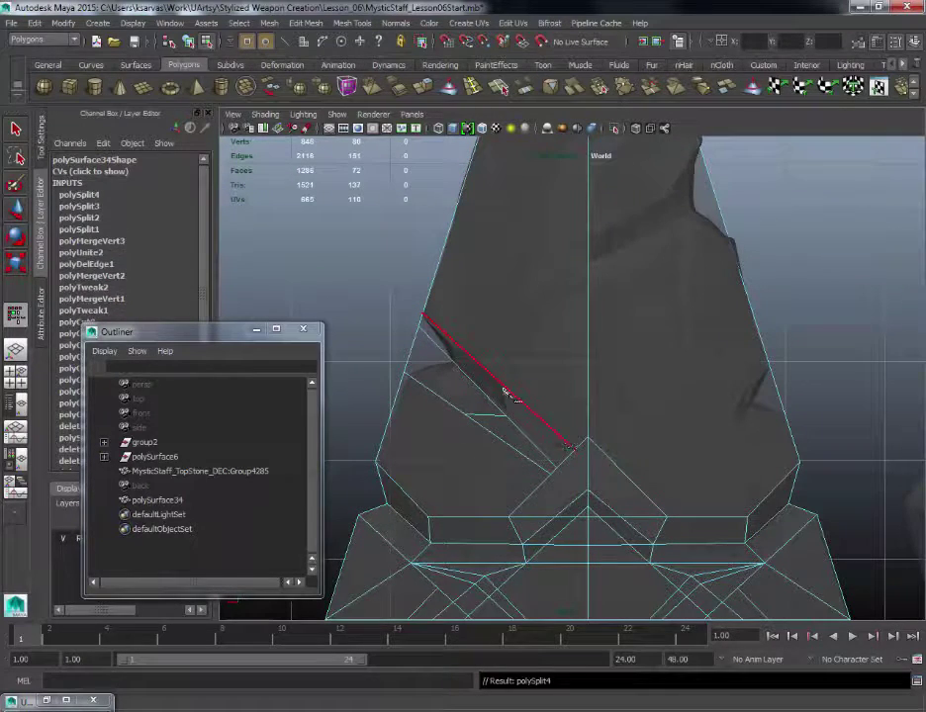
key("g")
key("g")
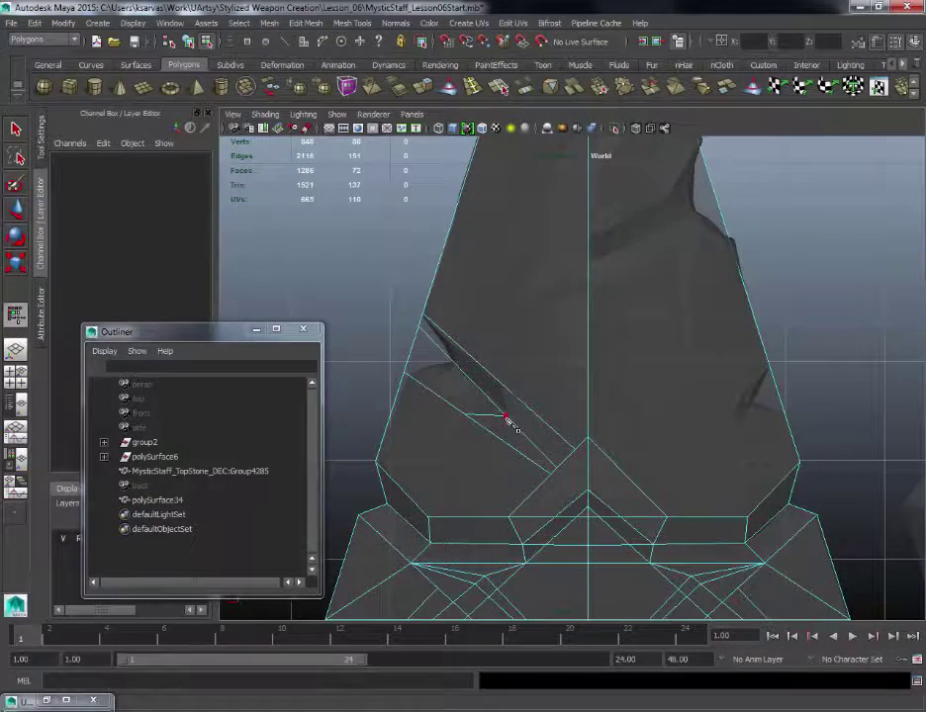
left_click(505, 386)
key("Return")
Step: Move the middle outline vertex inward to form the crack's notch, and adjust the inner-end and upper-tip vertices to the high-poly shape
right_click_drag(430, 340, 397, 324)
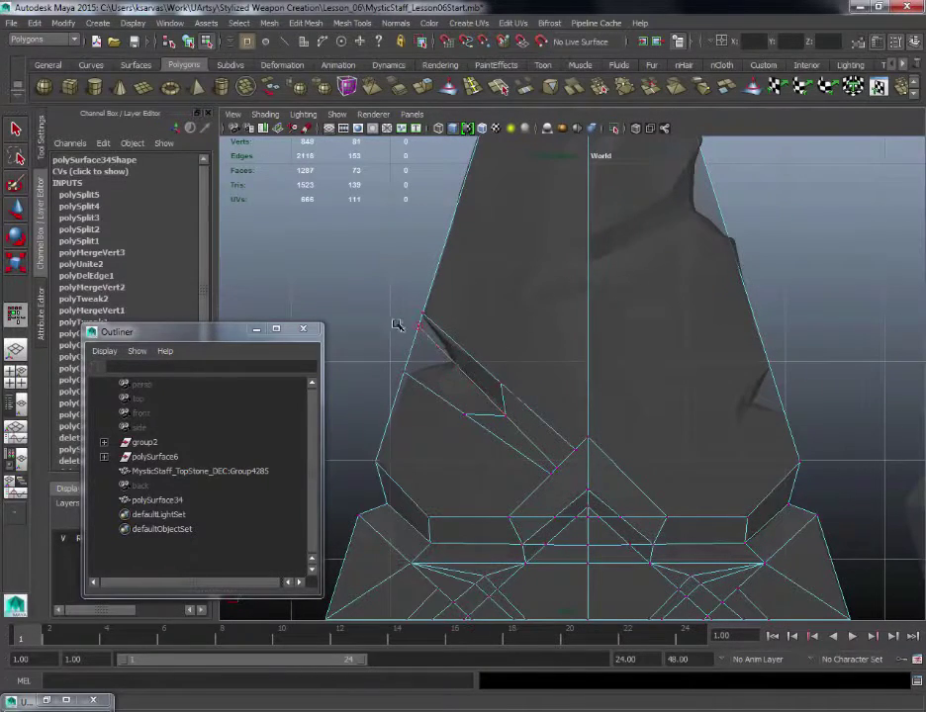
left_click(419, 327)
left_click_drag(423, 290, 424, 314)
left_click_drag(375, 354, 409, 363)
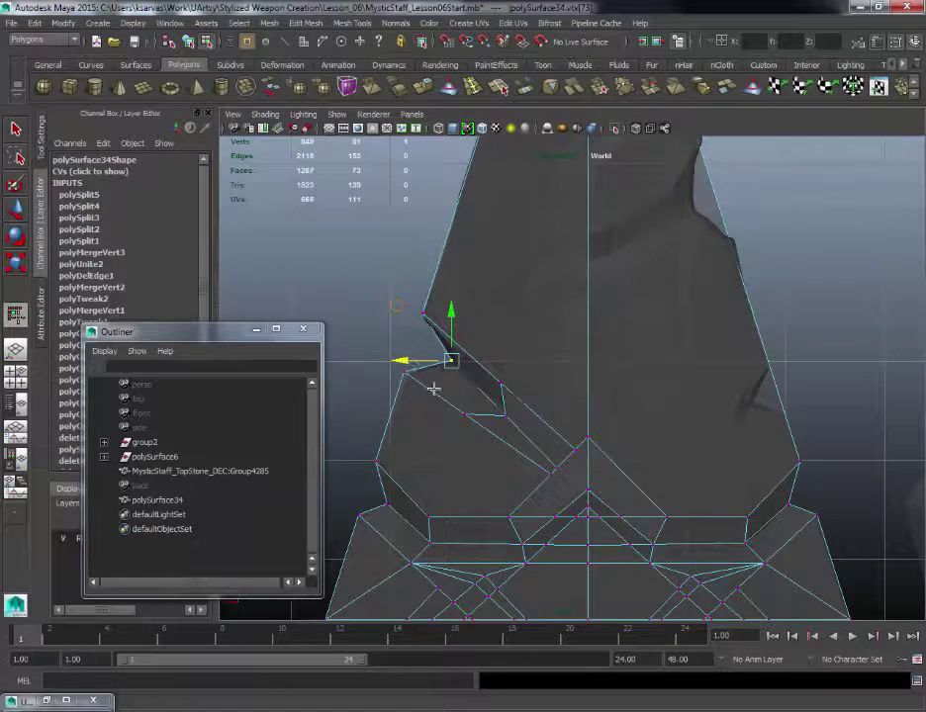
left_click(500, 412)
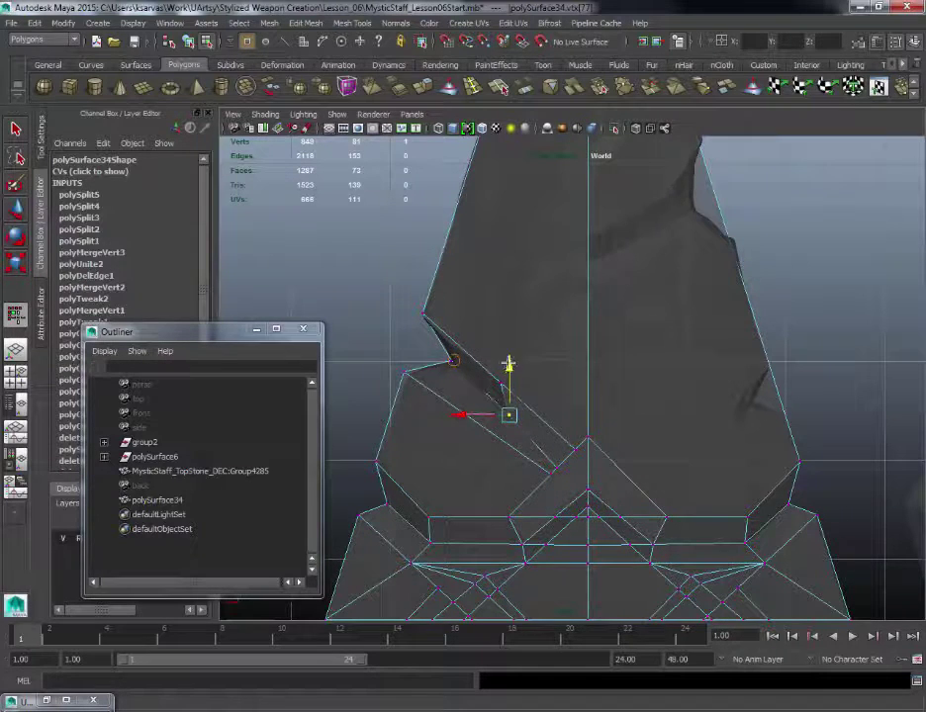
left_click(424, 316)
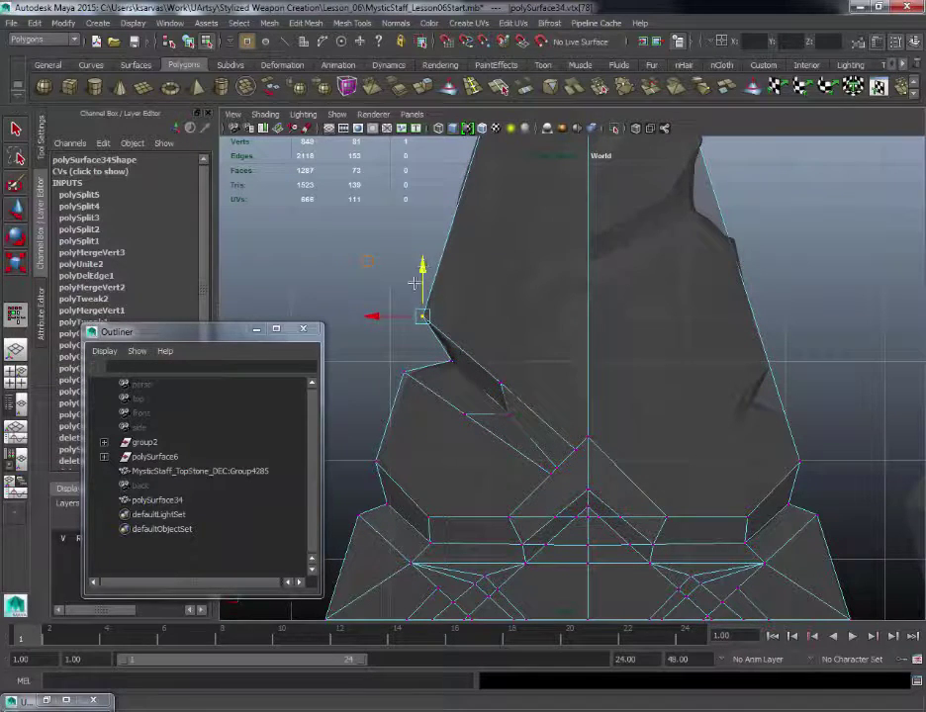
Step: Snap the lower crack edge's end vertex to the central peak's lower left corner and the upper crack edge's end vertex to its apex
middle_click_drag(608, 427, 532, 436, "alt")
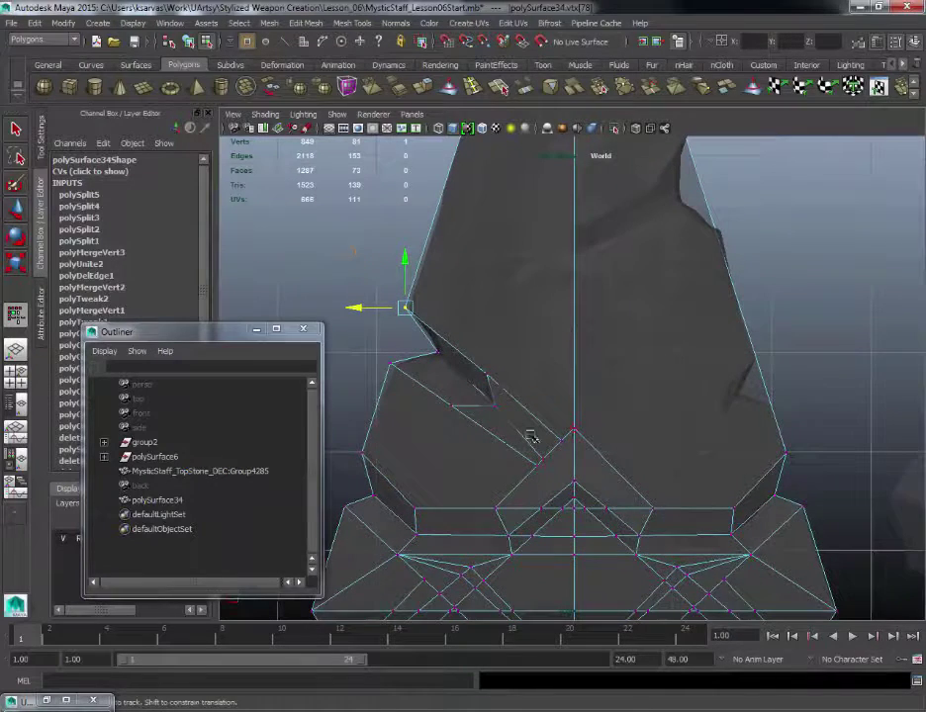
left_click(539, 467)
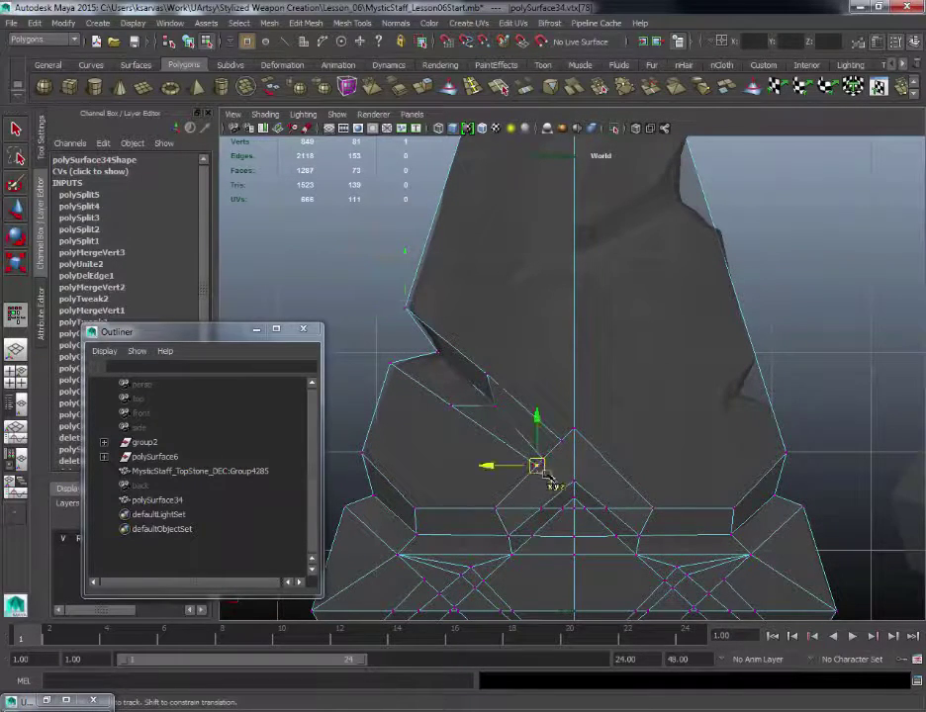
key("w")
left_click_drag(535, 463, 496, 508)
key("y")
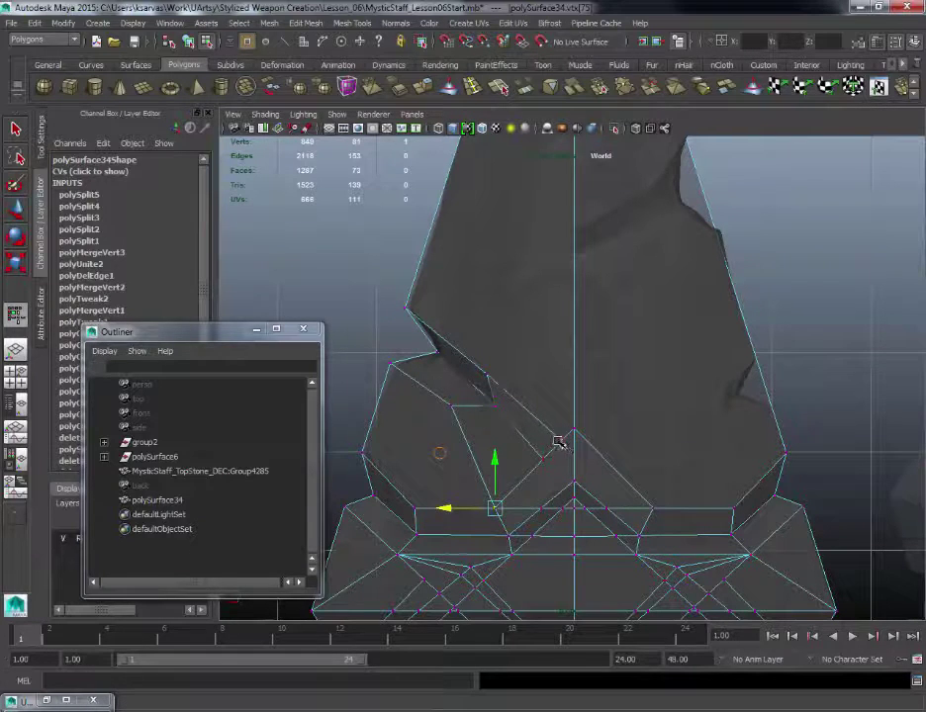
key("w")
left_click(561, 438)
left_click_drag(561, 438, 572, 428)
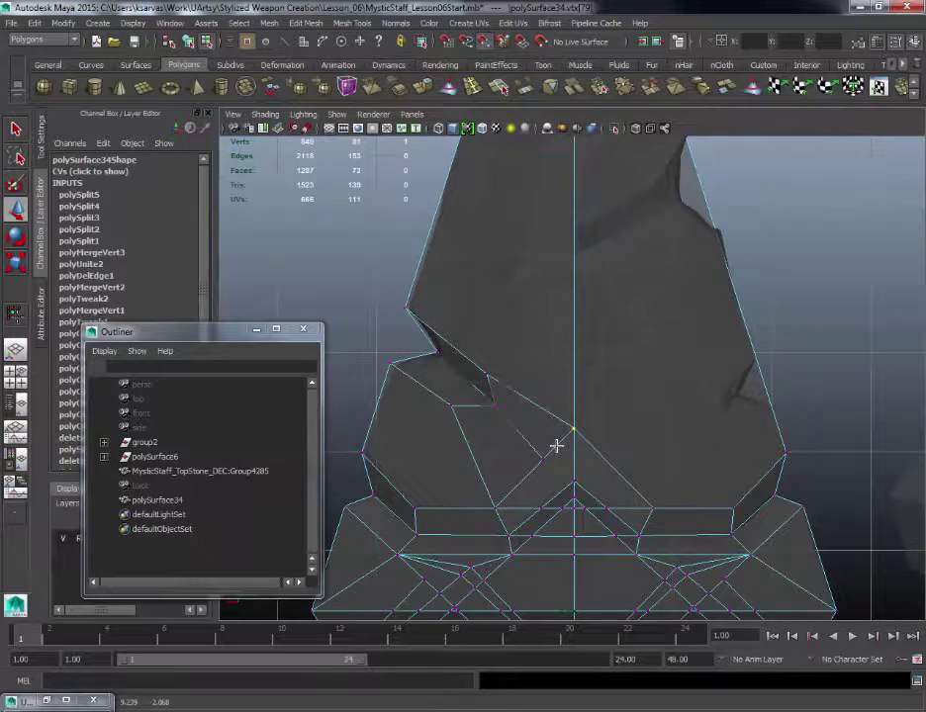
key("t")
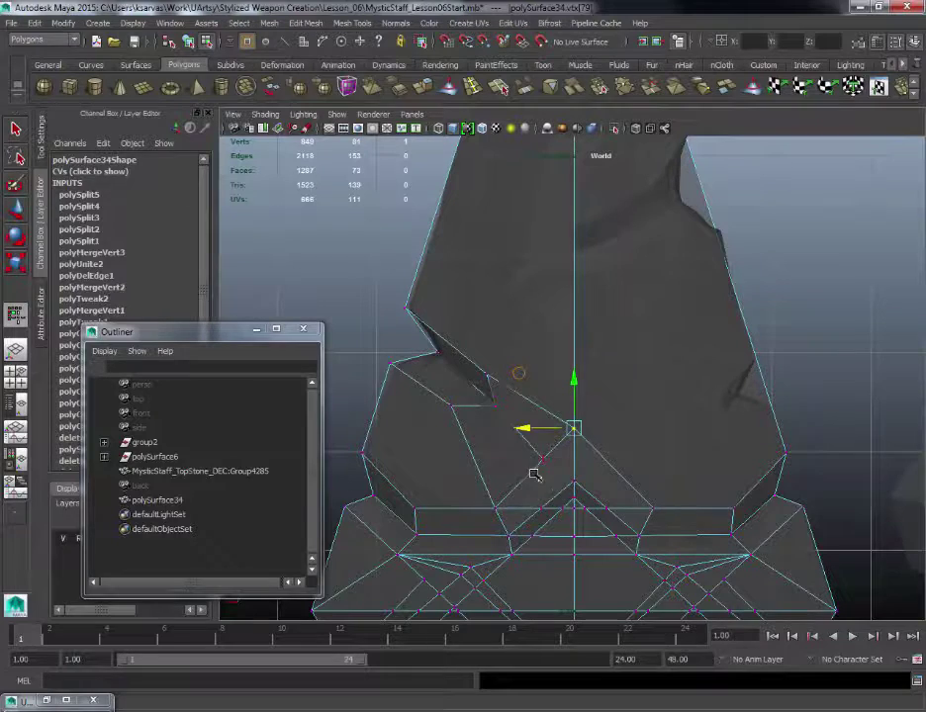
Step: Snap the middle crack edge's end vertex on the central peak's side to the peak's lower left corner
left_click(543, 460)
key("w")
left_click(536, 465)
key("t")
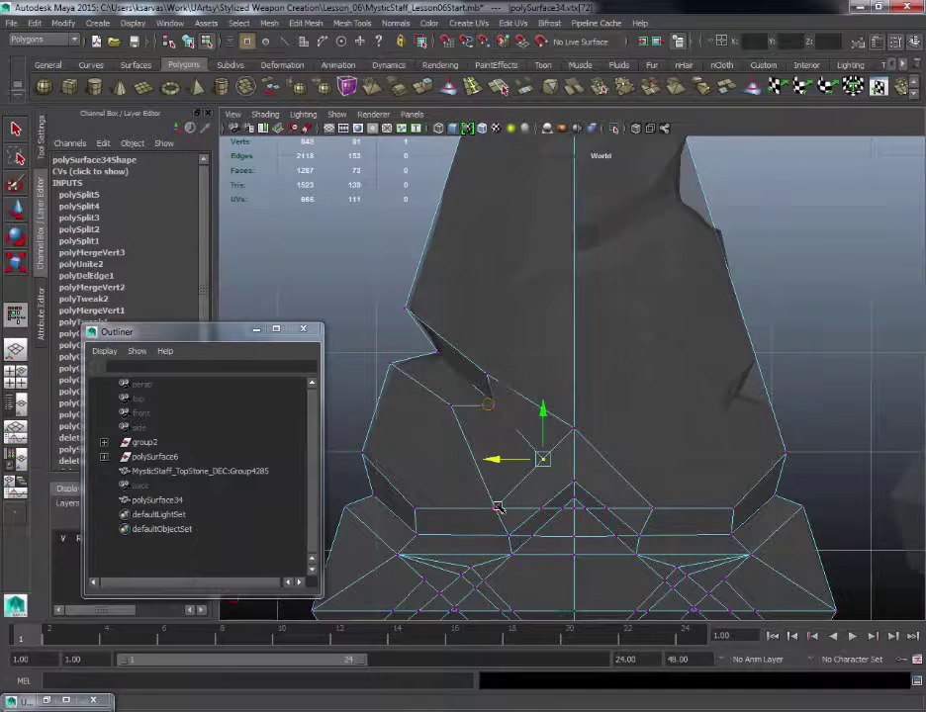
key("w")
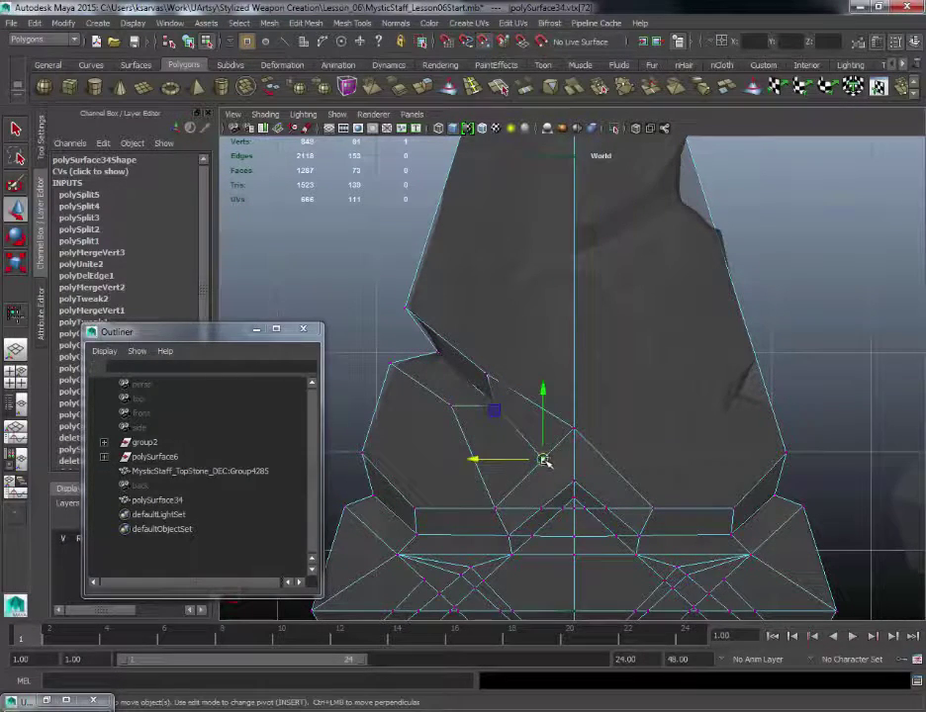
left_click(495, 504)
key("t")
key("w")
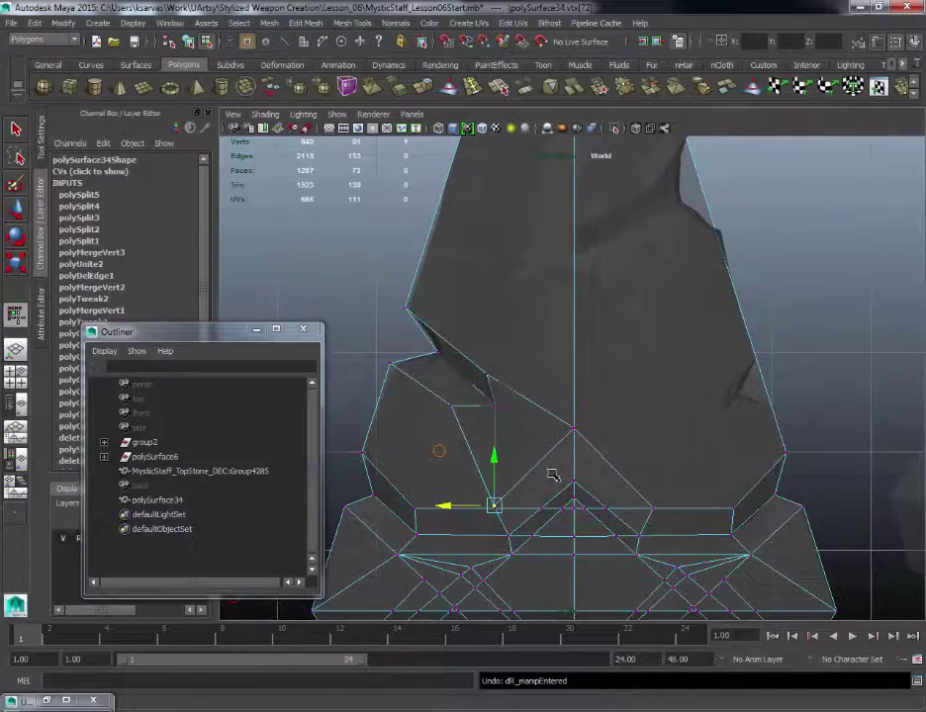
left_click_drag(541, 478, 560, 374, "alt")
right_click_drag(550, 282, 581, 380, "alt")
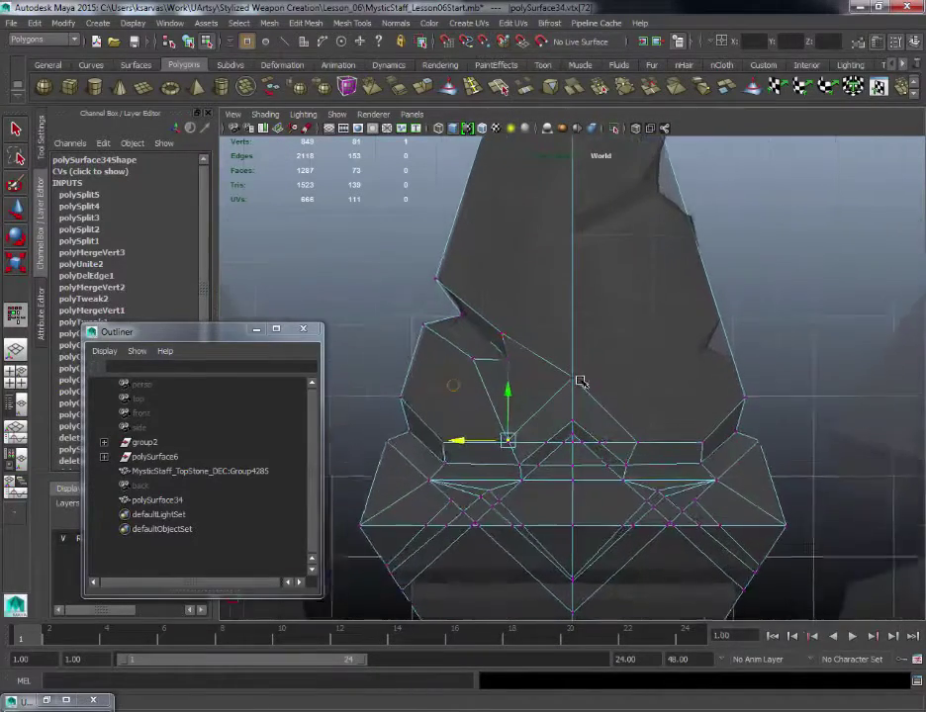
middle_click_drag(568, 355, 579, 352, "alt")
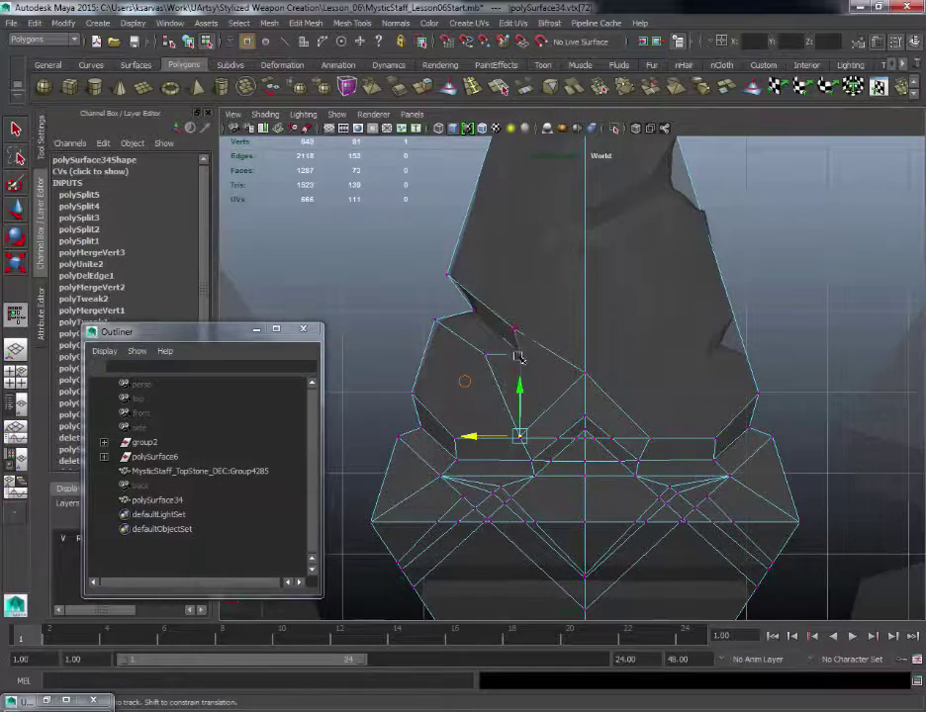
scroll(499, 391, "up", 1)
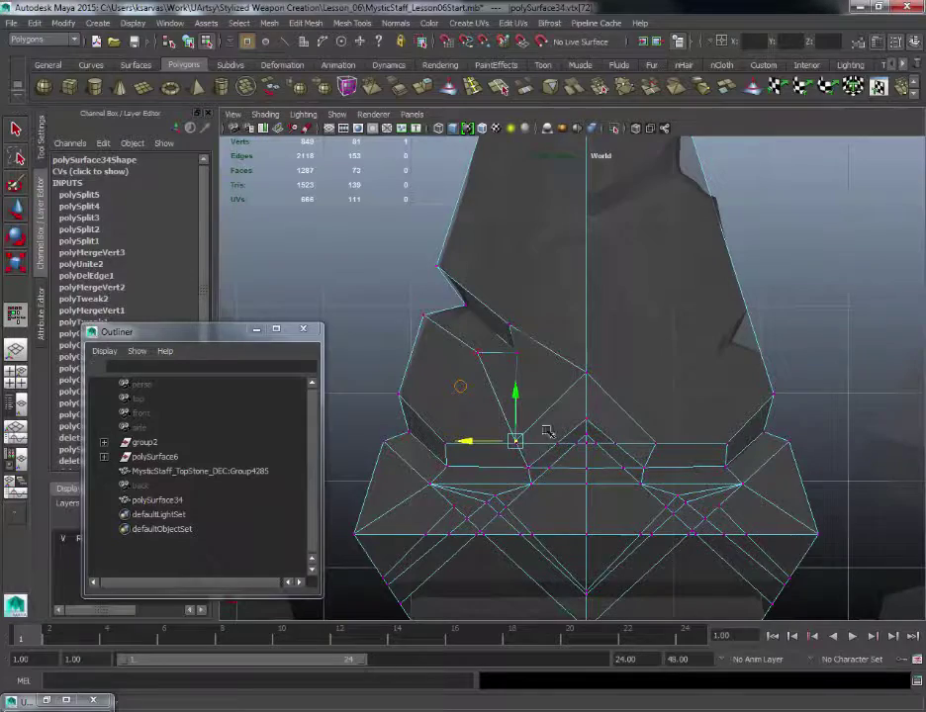
scroll(594, 484, "up", 5)
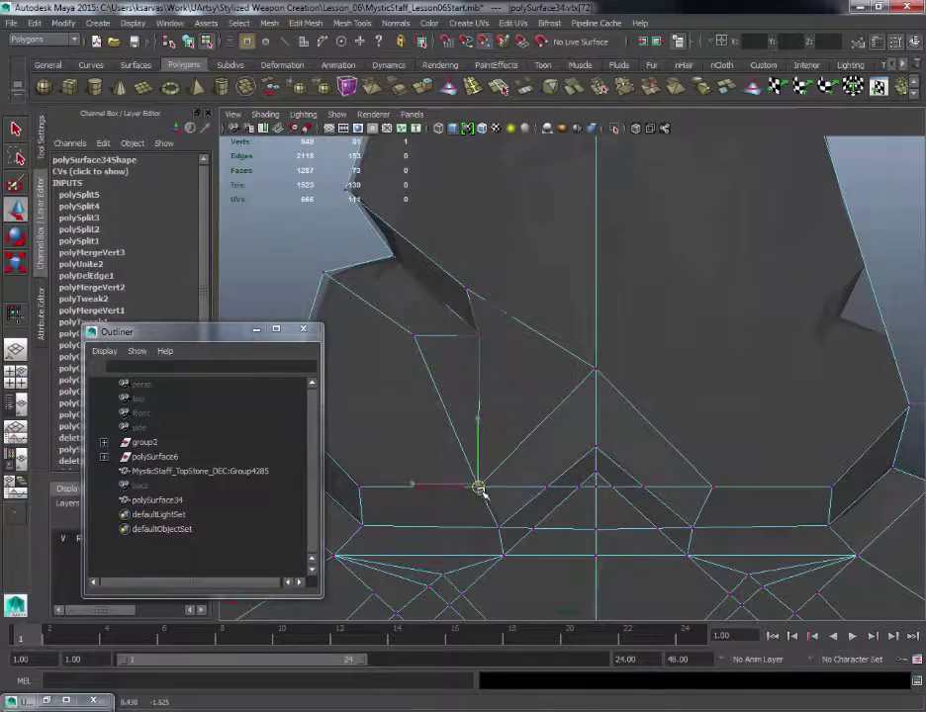
scroll(534, 415, "down", 4)
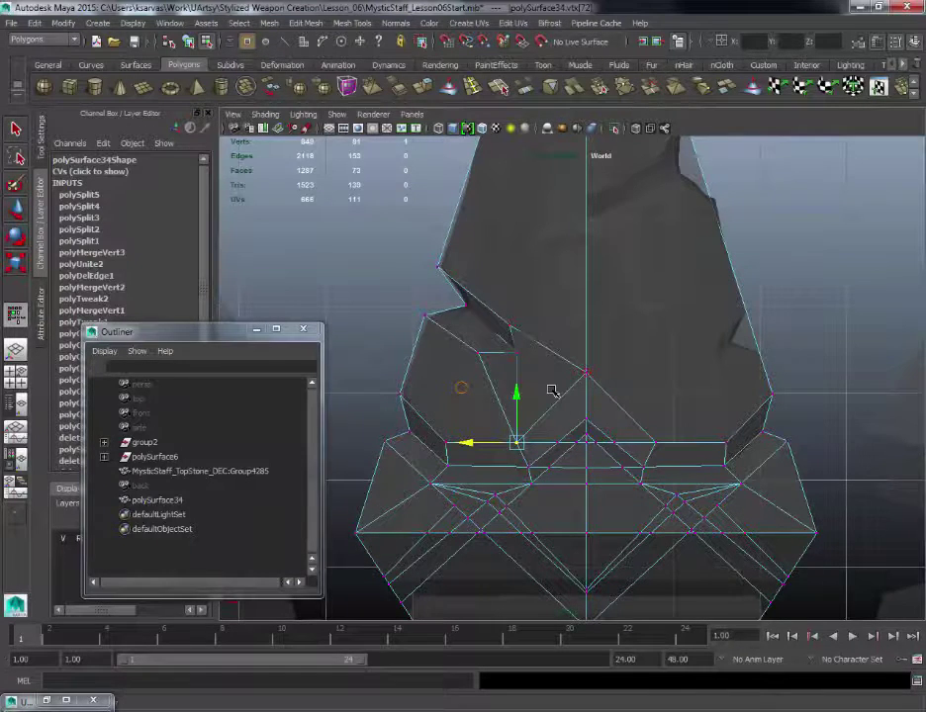
Step: In the perspective view, push the lower corner vertex of the groove beneath the crack inward in depth to match the high-poly surface
right_click_drag(554, 392, 529, 390, "alt")
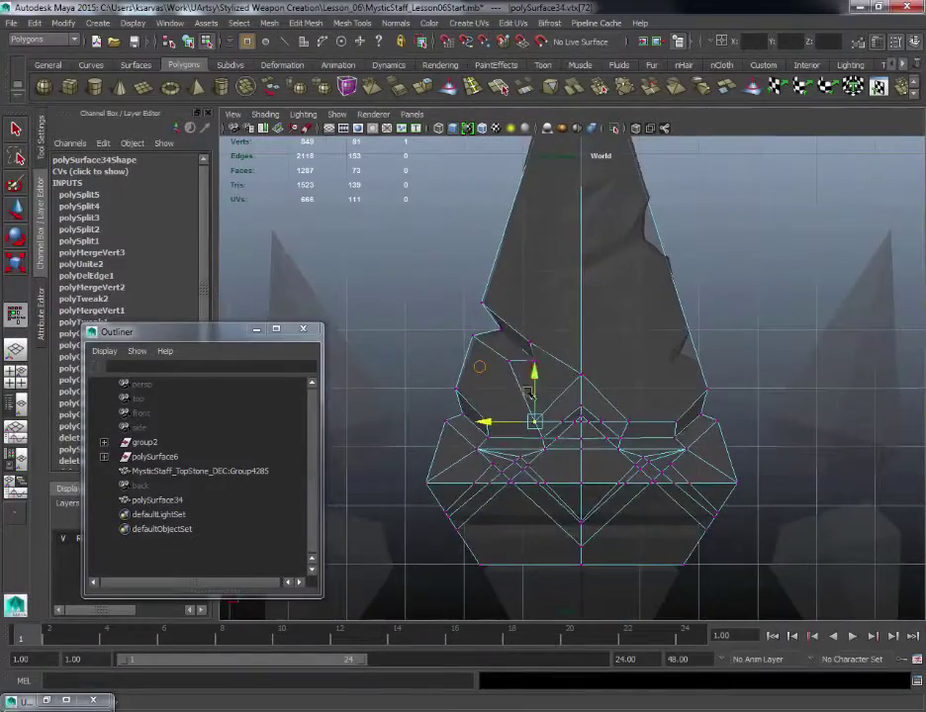
key("space")
left_click_drag(533, 380, 533, 353)
left_click(532, 344)
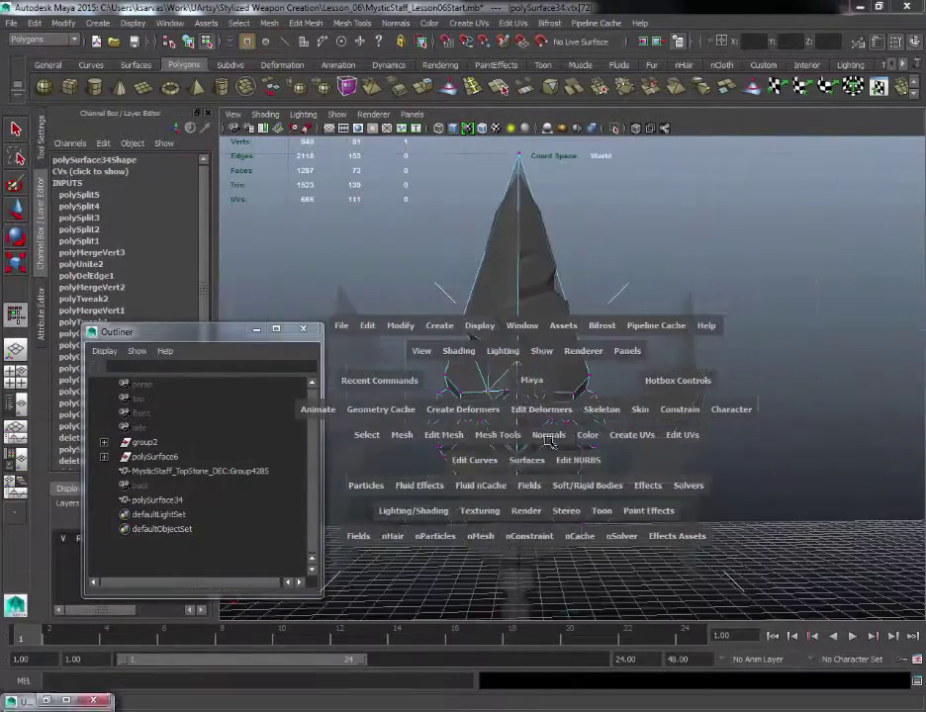
left_click_drag(510, 289, 659, 277, "alt")
right_click_drag(659, 277, 520, 411, "alt")
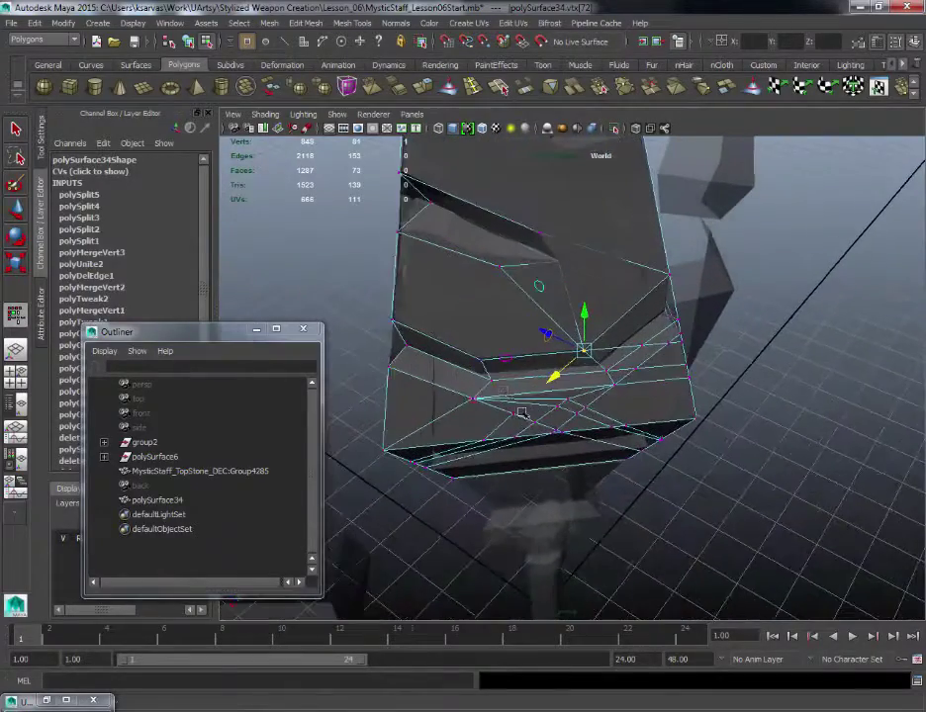
left_click(491, 379)
right_click_drag(525, 285, 547, 357, "alt")
middle_click_drag(548, 272, 597, 310, "alt")
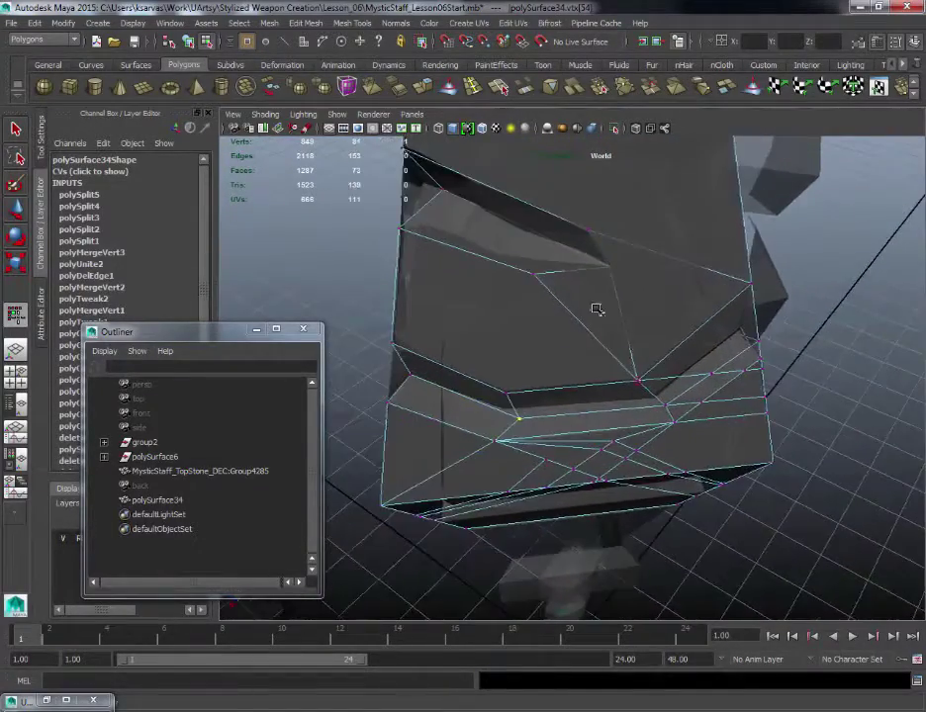
right_click_drag(598, 310, 492, 421, "alt")
key("w")
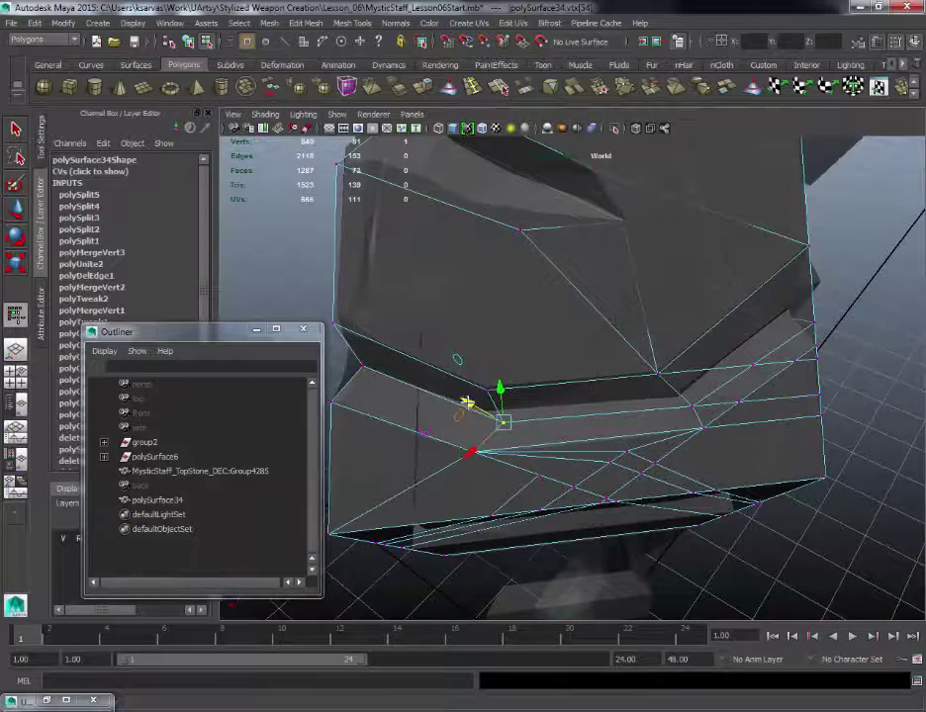
middle_click_drag(469, 403, 638, 371)
left_click_drag(611, 354, 760, 358, "alt")
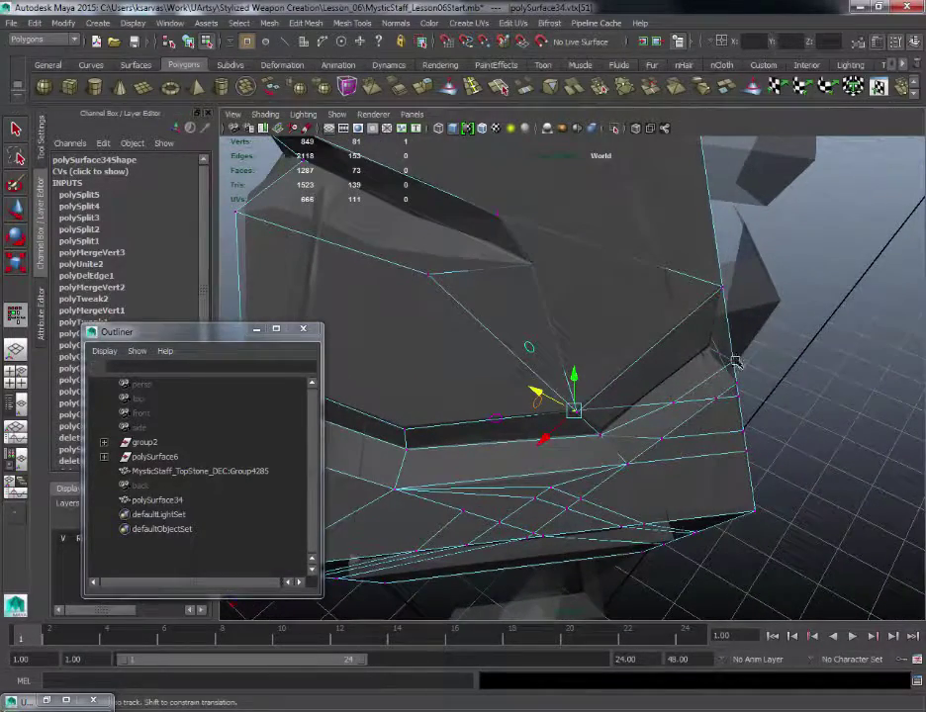
Step: Push the lower peak's apex vertex inward in depth, and snap the stray vertex on the groove's edge to the groove's lower corner
left_click(735, 362)
left_click_drag(689, 342, 661, 328)
left_click(601, 432)
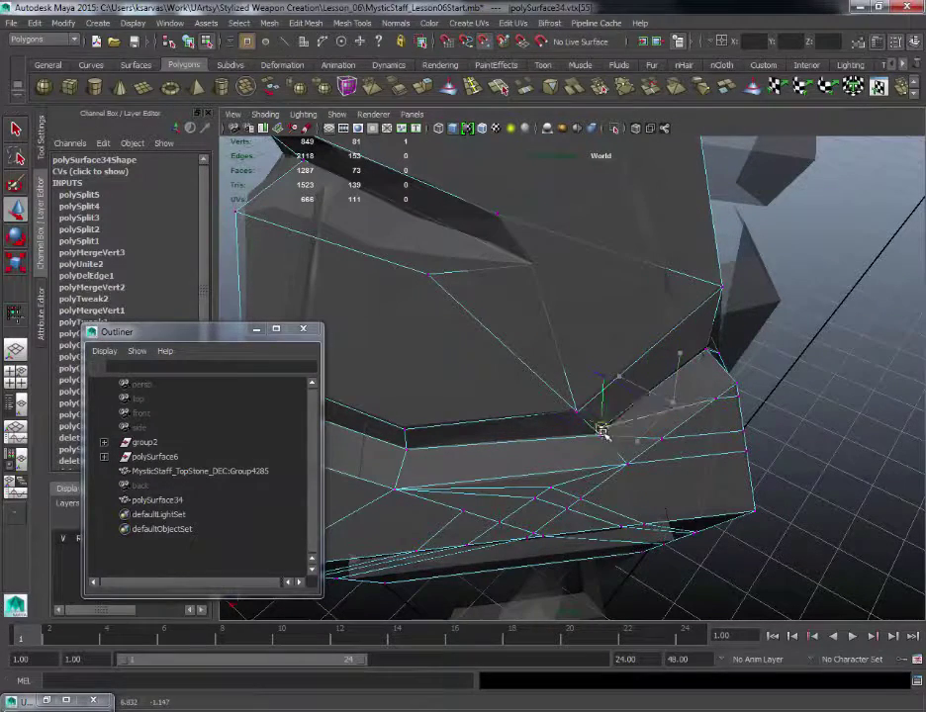
key("y")
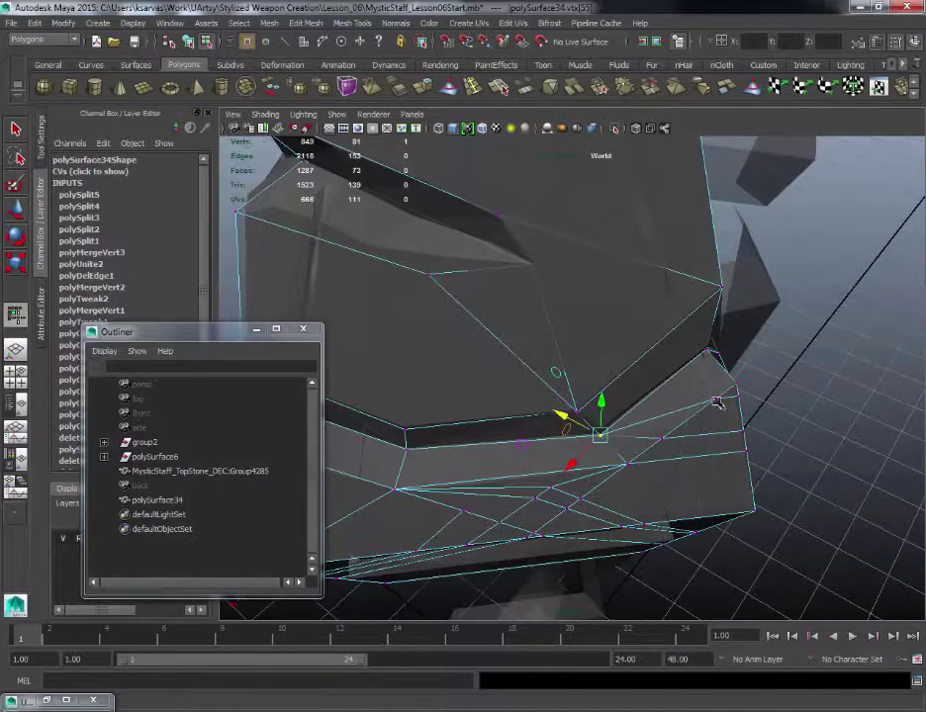
Step: Snap the vertex beside the centre line to the lower peak's centre vertex, and reposition the neighbouring vertex below the groove
left_click(716, 400)
key("w")
left_click_drag(715, 400, 732, 386)
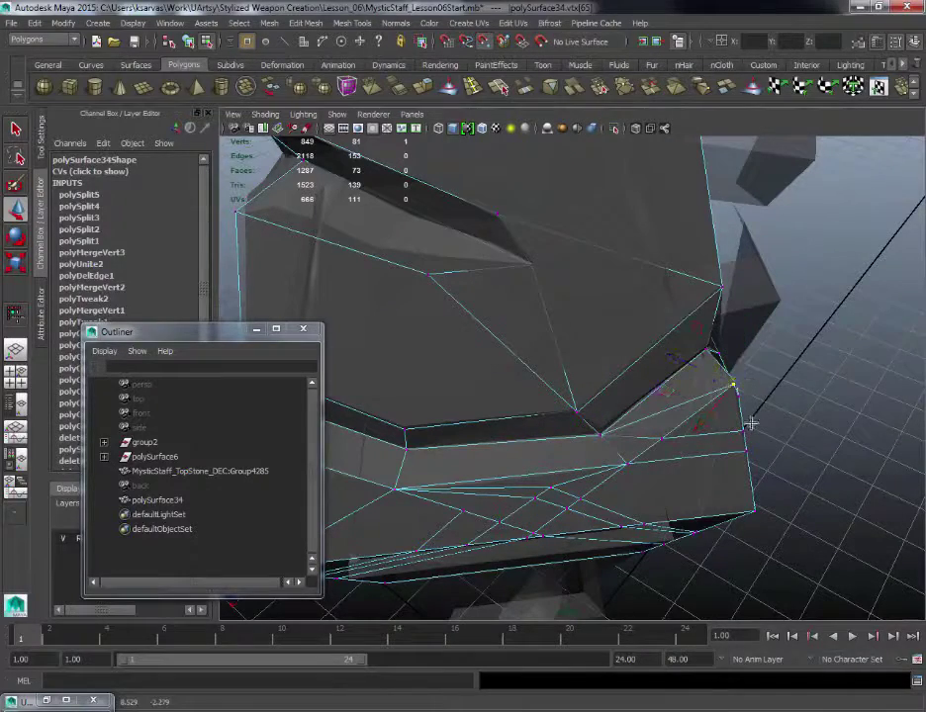
left_click(752, 424)
key("y")
left_click(662, 440)
key("w")
left_click_drag(662, 440, 663, 377)
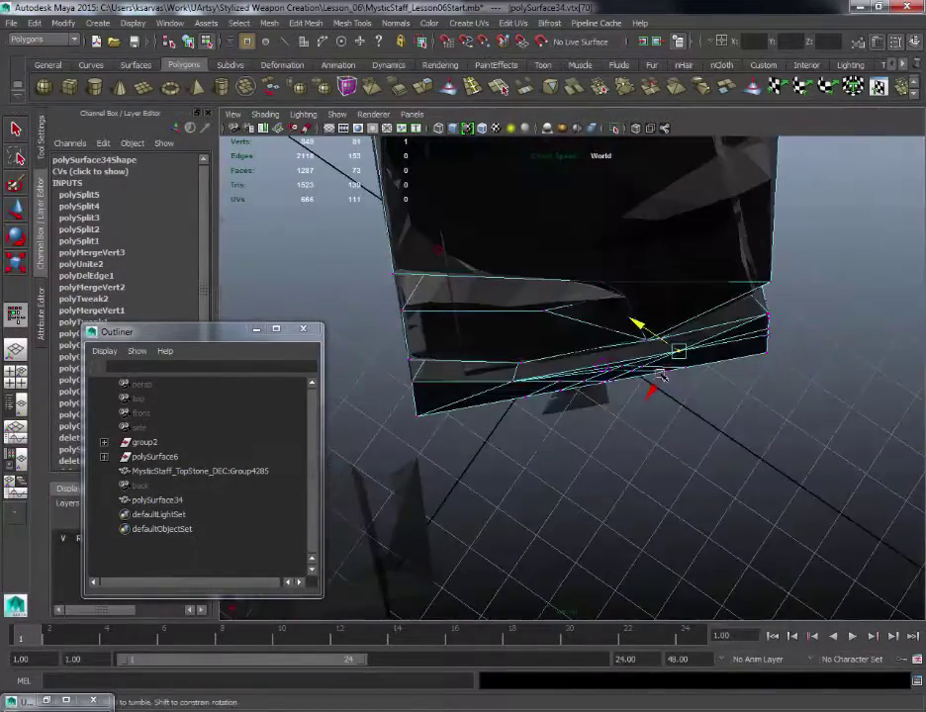
Step: Adjust the depth of the crack's lower rim corner, inner-end and upper-tip vertices to follow the high-poly surface
left_click(544, 312)
left_click_drag(525, 298, 522, 294)
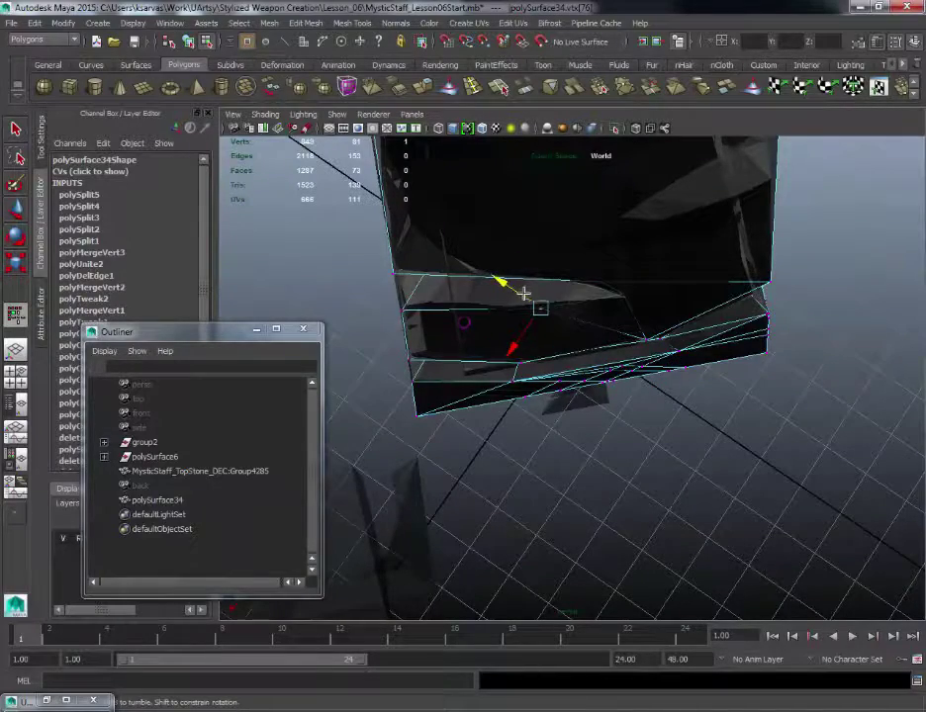
left_click(622, 295)
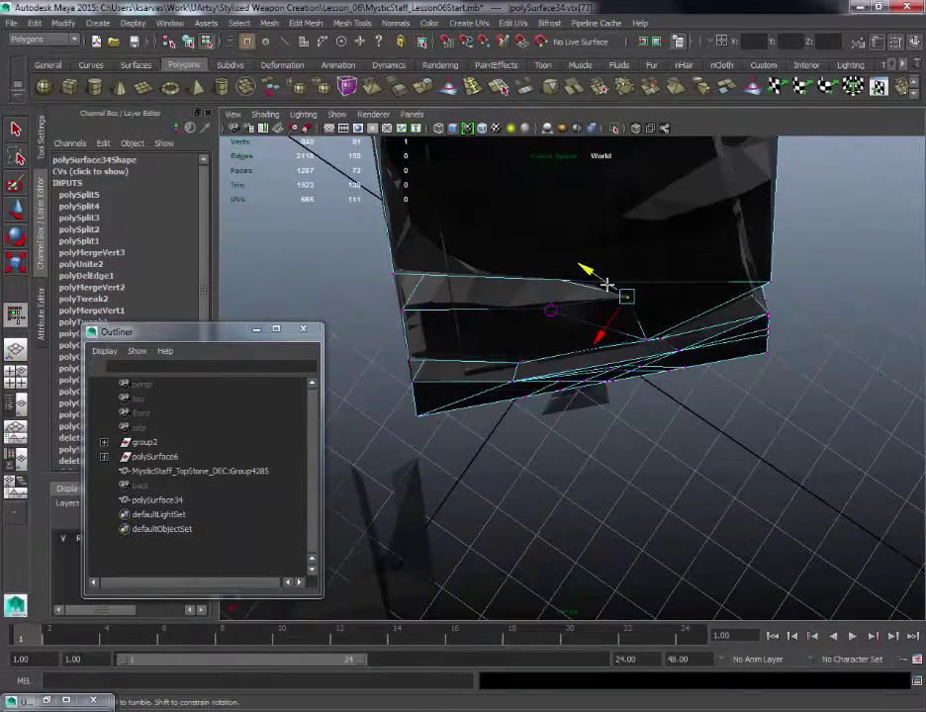
left_click_drag(604, 282, 579, 243, "alt")
right_click_drag(578, 244, 558, 230, "alt")
left_click_drag(558, 229, 631, 377, "alt")
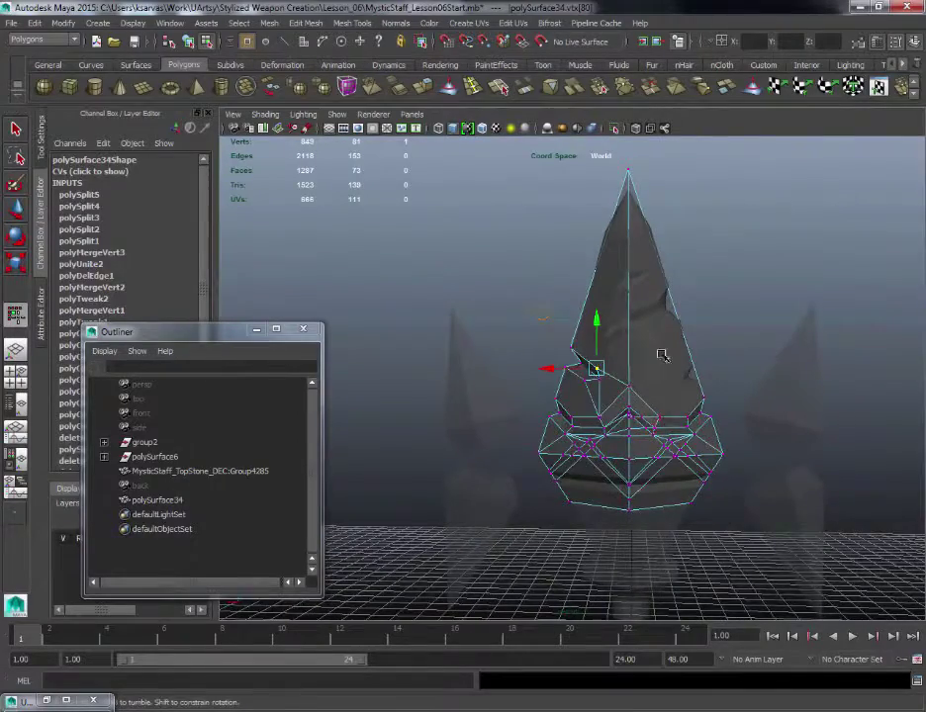
Step: Select the round collar below the top stone and examine its geometry and silhouette from several angles
middle_click_drag(662, 355, 601, 430, "alt")
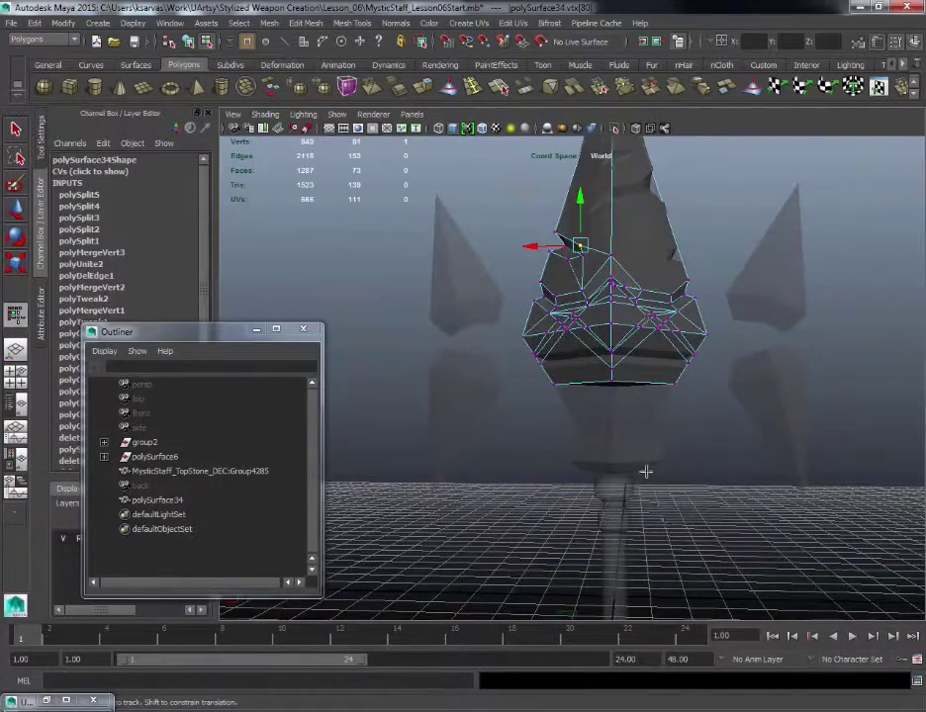
middle_click_drag(645, 472, 575, 353, "alt")
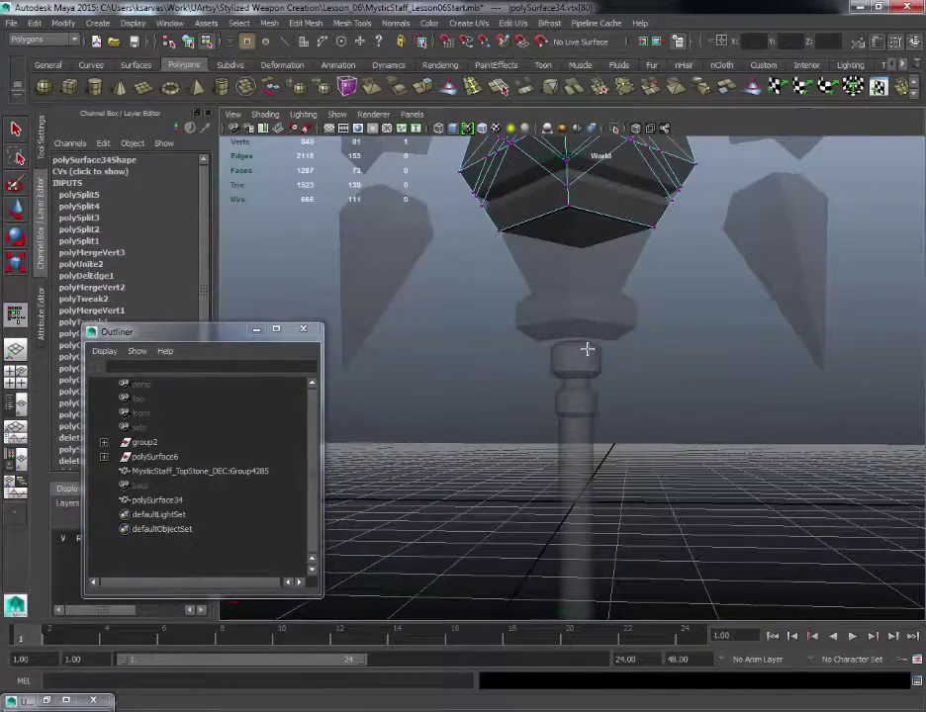
scroll(623, 419, "up", 2)
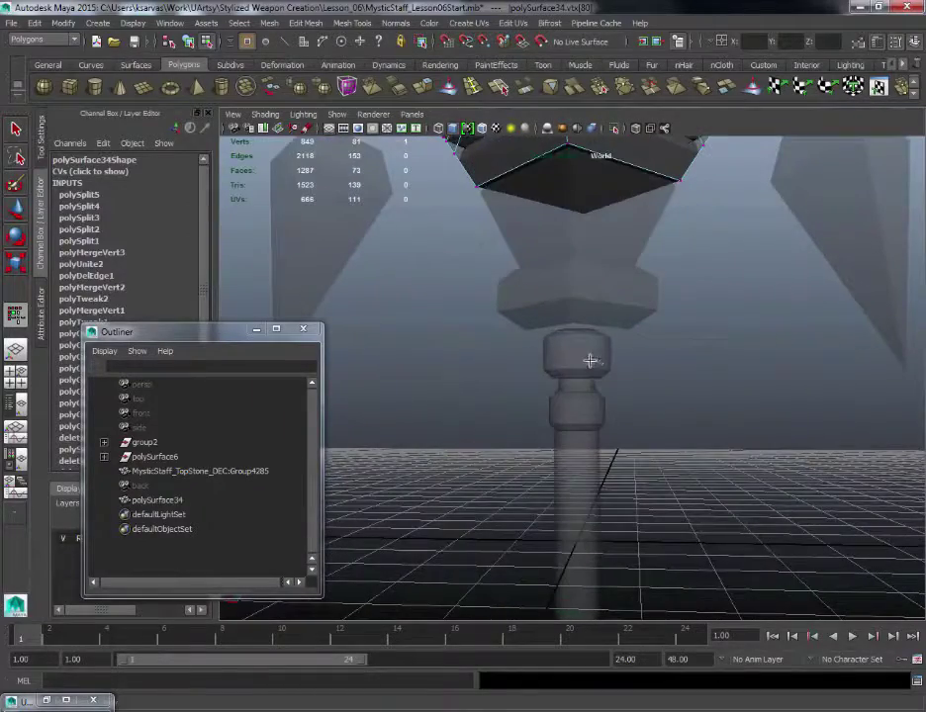
left_click(589, 359)
left_click_drag(650, 351, 662, 296, "alt")
scroll(665, 292, "up", 6)
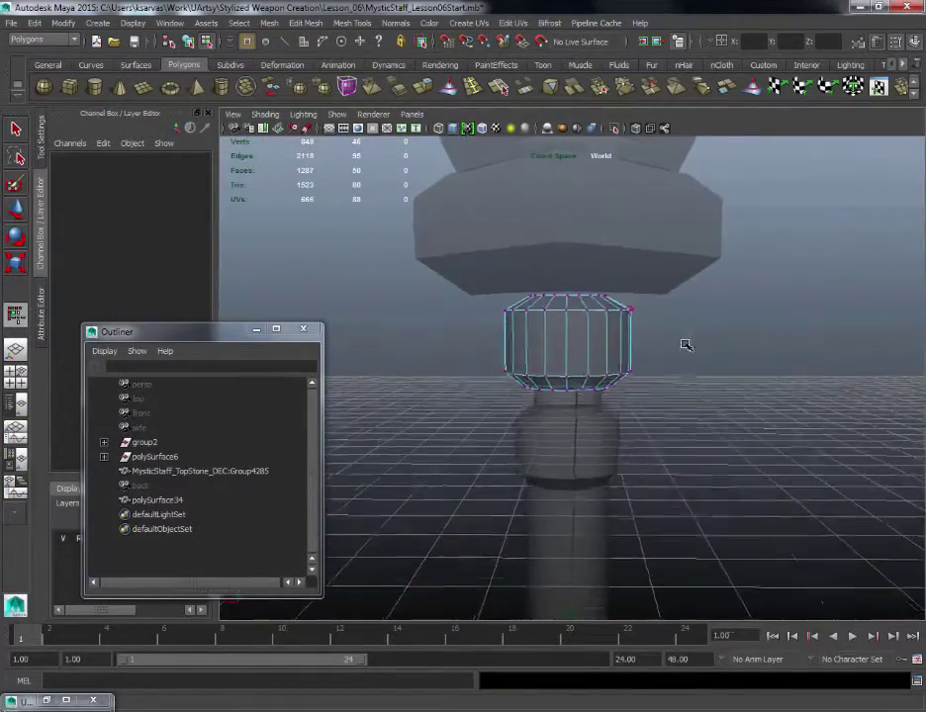
left_click_drag(582, 353, 644, 305, "alt")
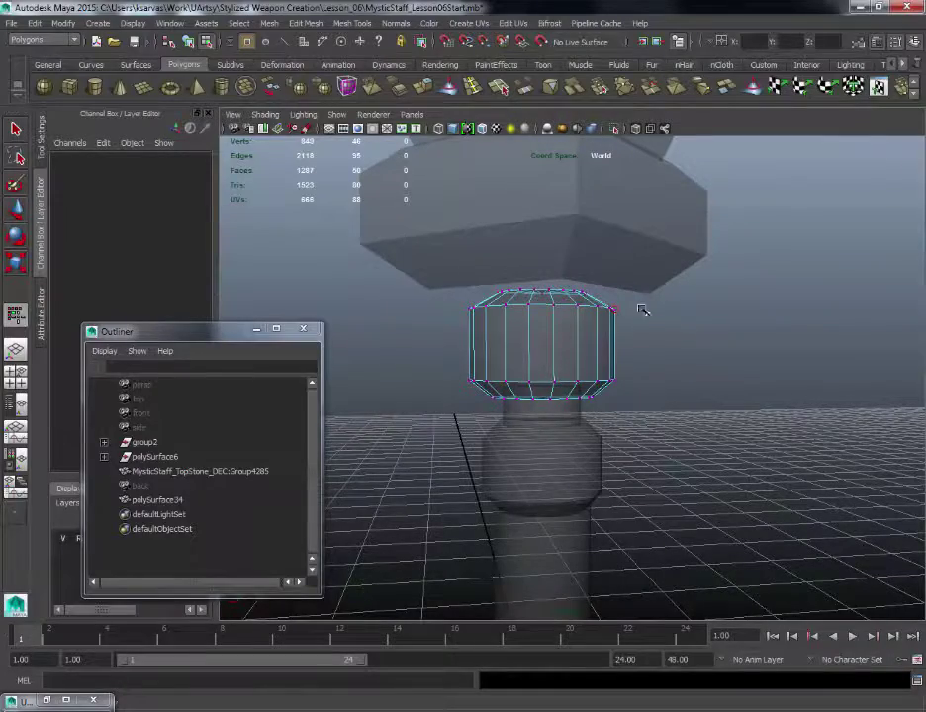
left_click_drag(665, 328, 626, 332, "alt")
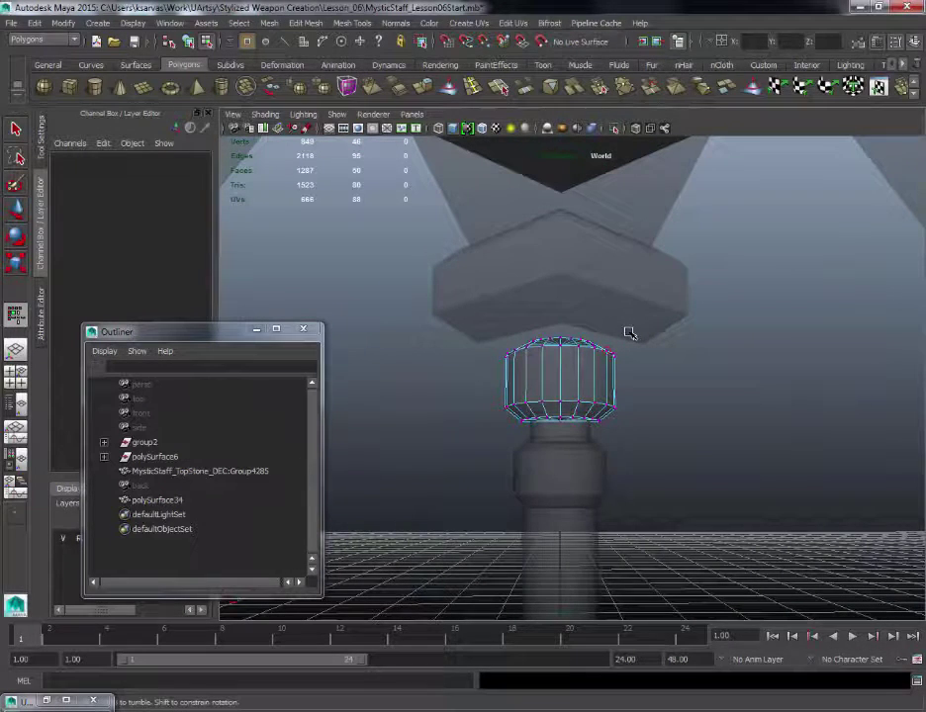
left_click_drag(584, 354, 610, 321, "alt")
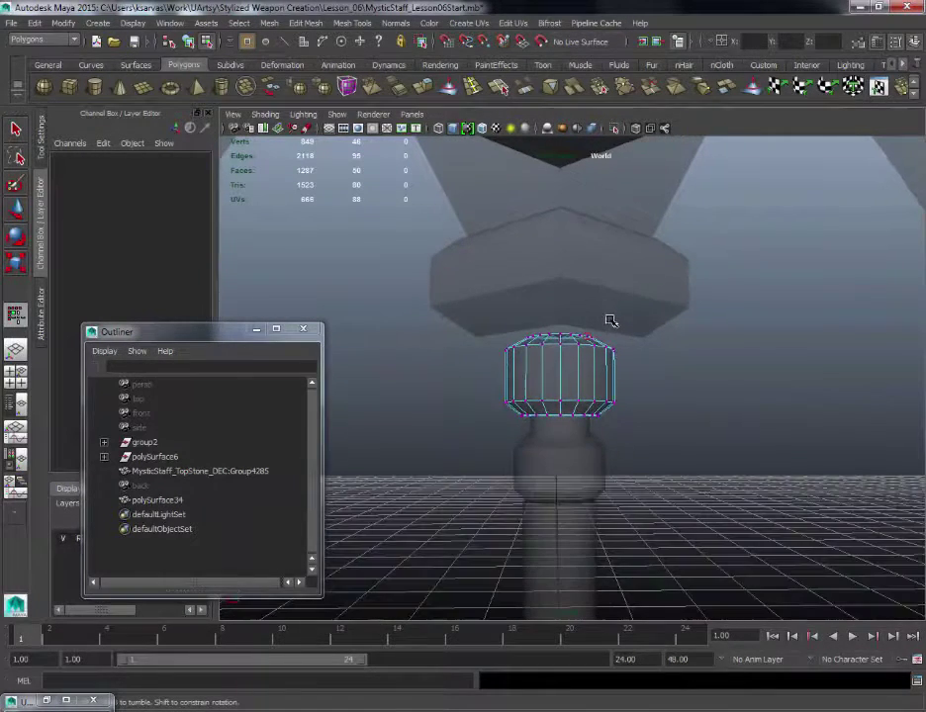
left_click_drag(721, 411, 662, 315, "alt")
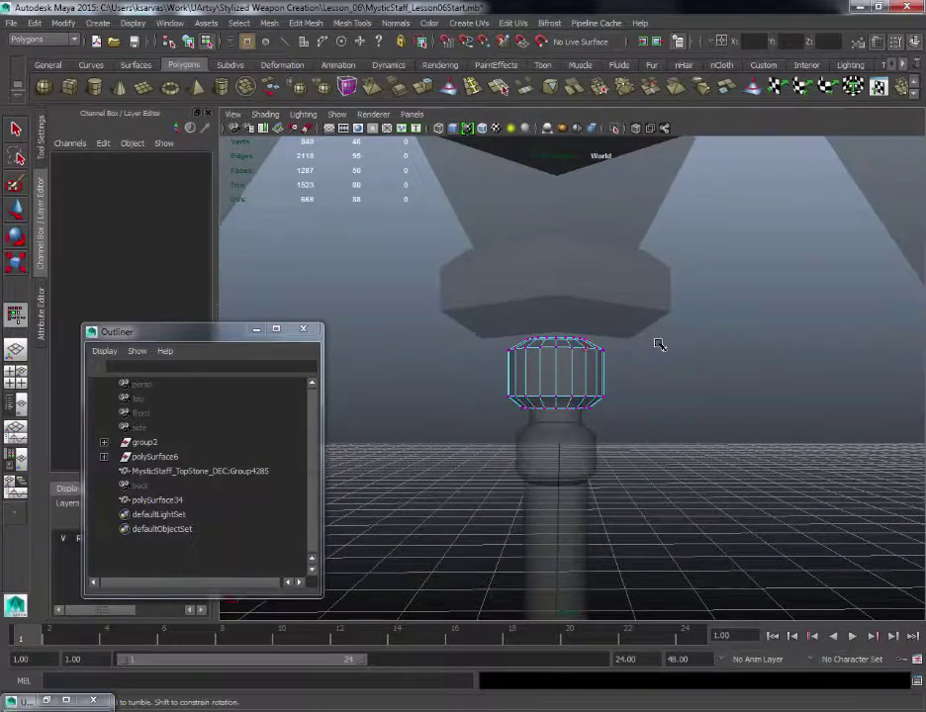
left_click_drag(659, 342, 494, 347, "alt")
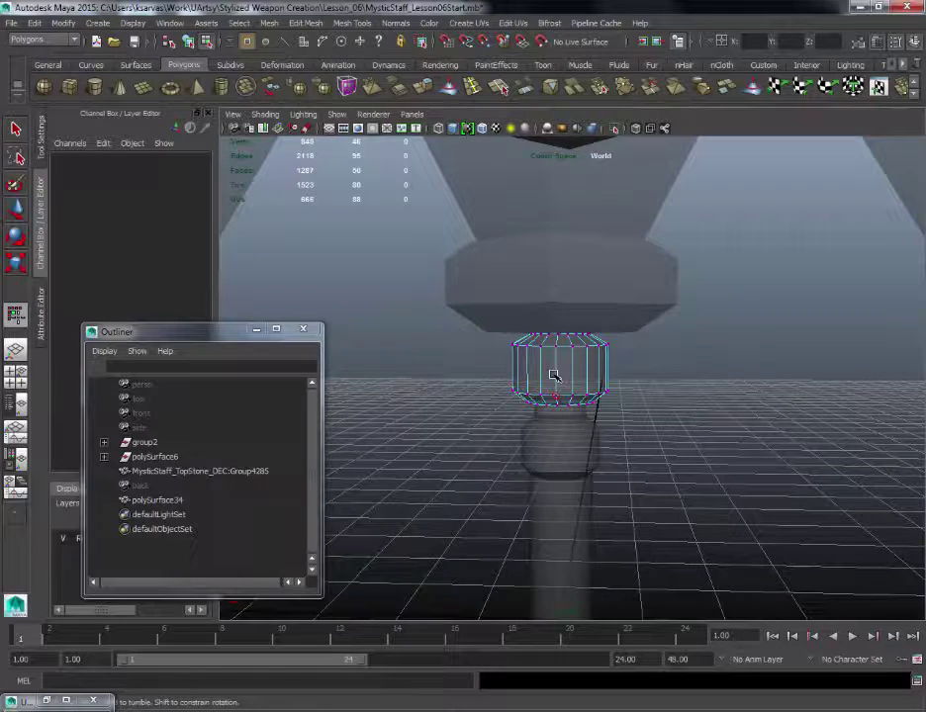
left_click_drag(554, 376, 526, 342, "alt")
left_click_drag(610, 342, 536, 401, "alt")
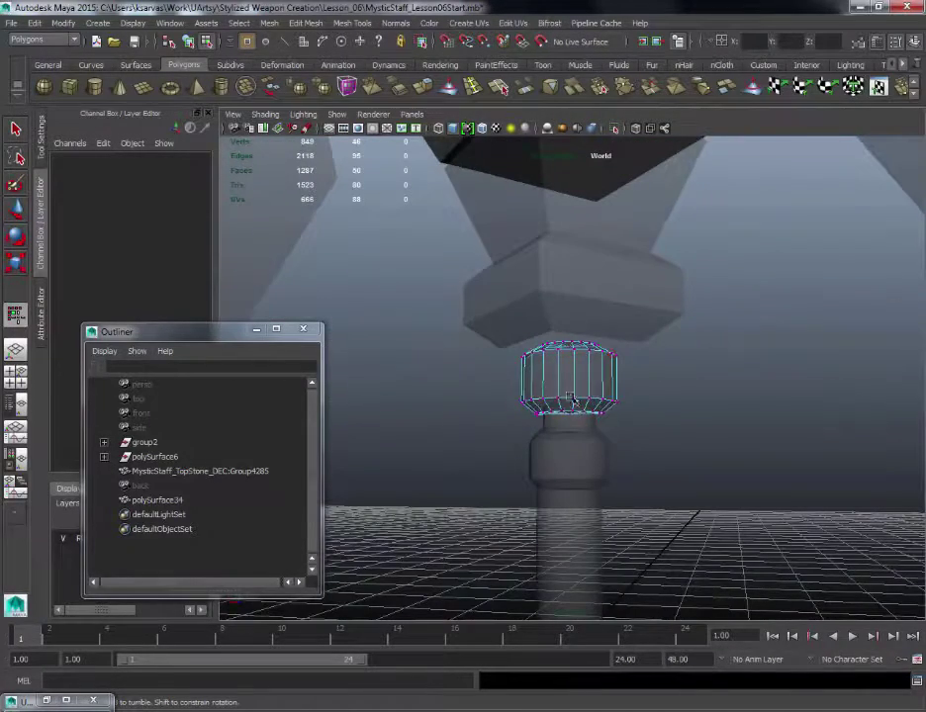
left_click_drag(593, 413, 670, 392, "alt")
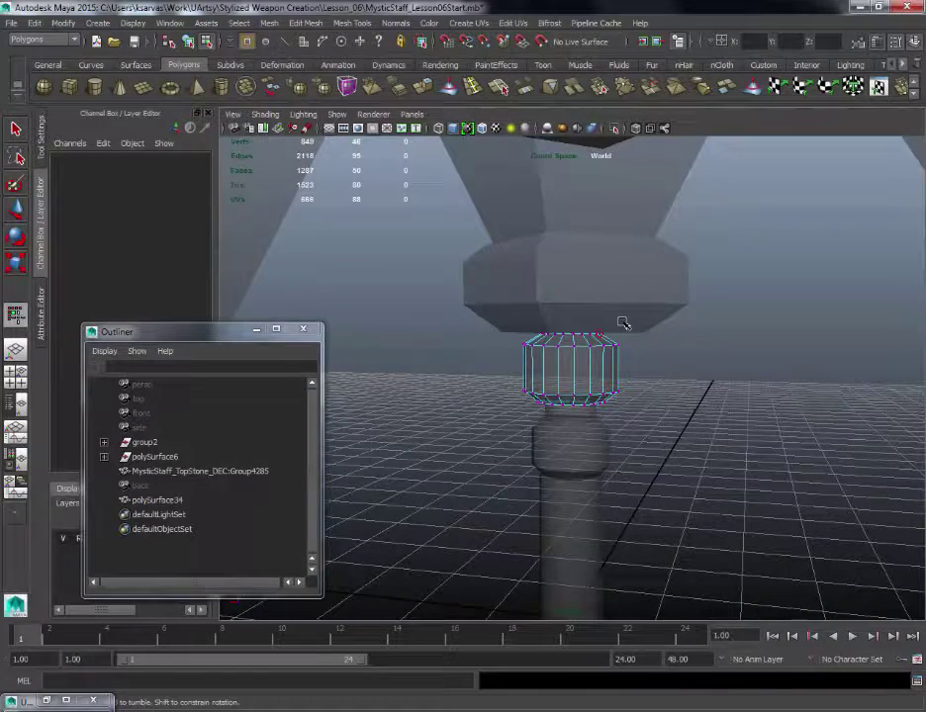
left_click_drag(730, 334, 672, 424, "alt")
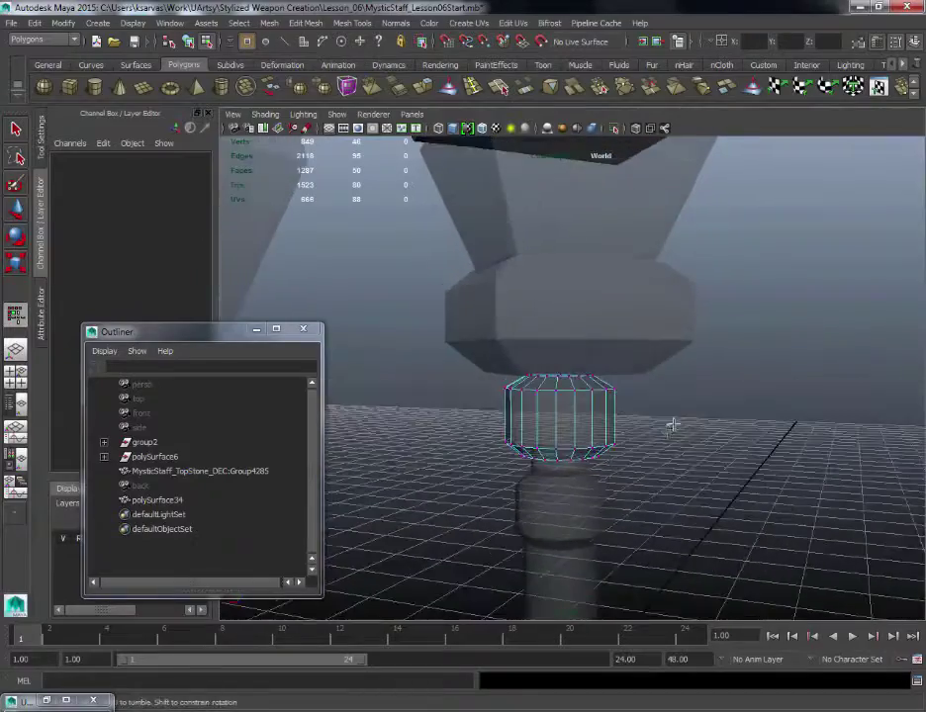
left_click_drag(647, 366, 533, 431, "alt")
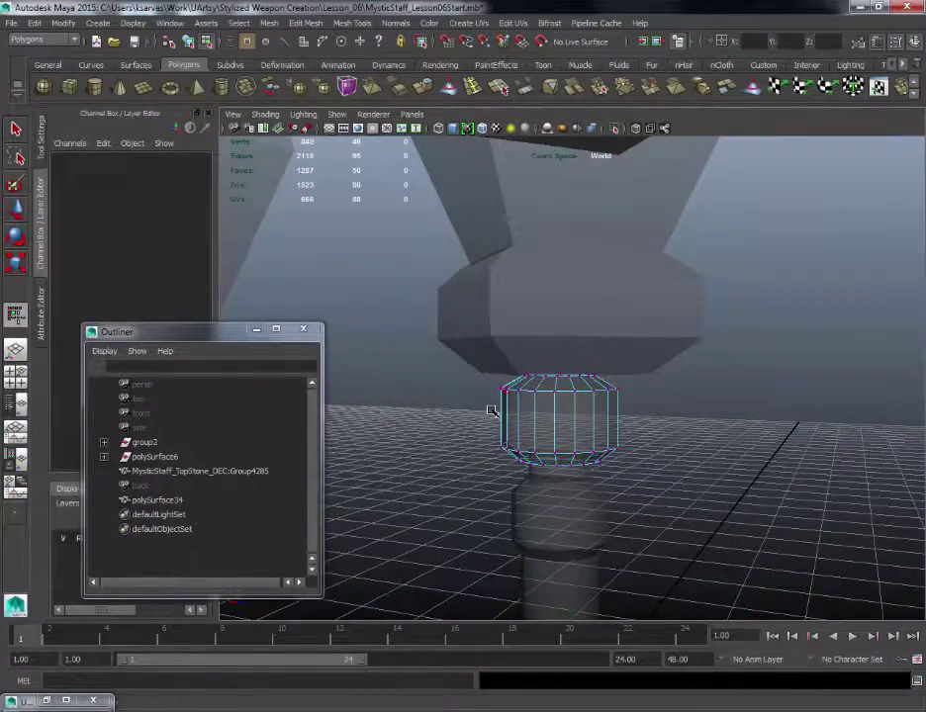
left_click_drag(568, 336, 563, 423, "alt")
scroll(534, 415, "down", 3)
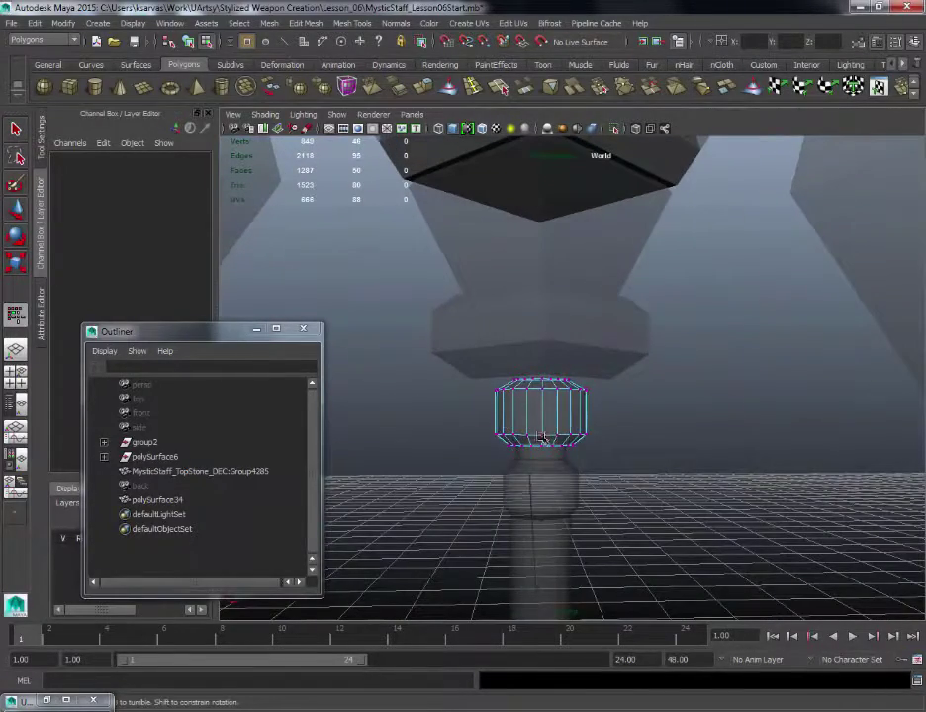
Step: Compare how the selected collar's roundness reads close up and at full-staff viewing distance
right_click_drag(633, 400, 581, 386, "alt")
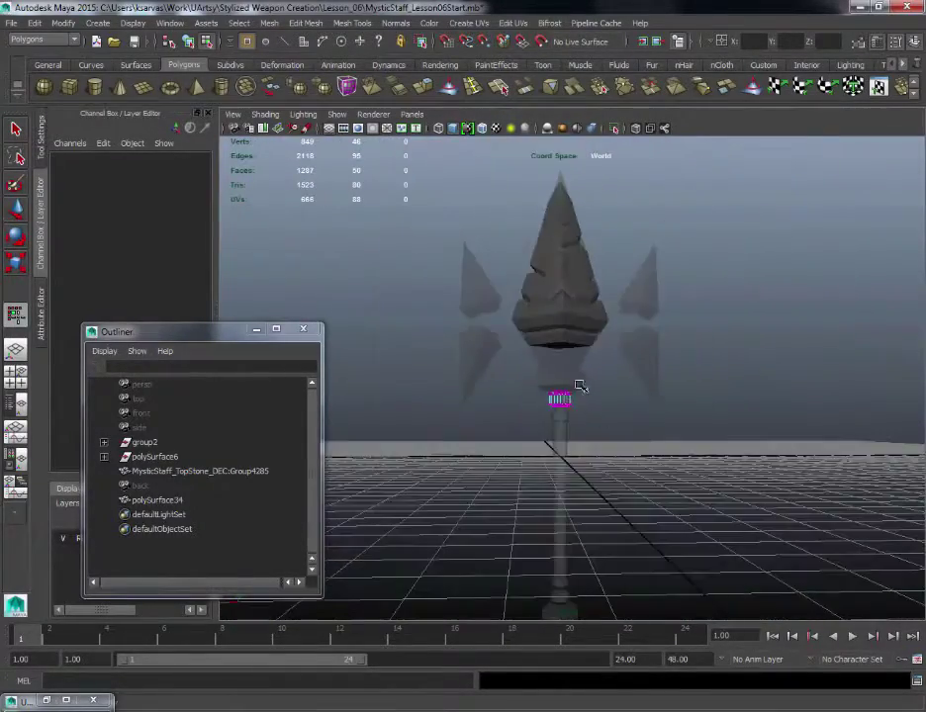
middle_click_drag(640, 415, 613, 364, "alt")
right_click_drag(611, 410, 665, 414, "alt")
middle_click_drag(604, 236, 655, 310, "alt")
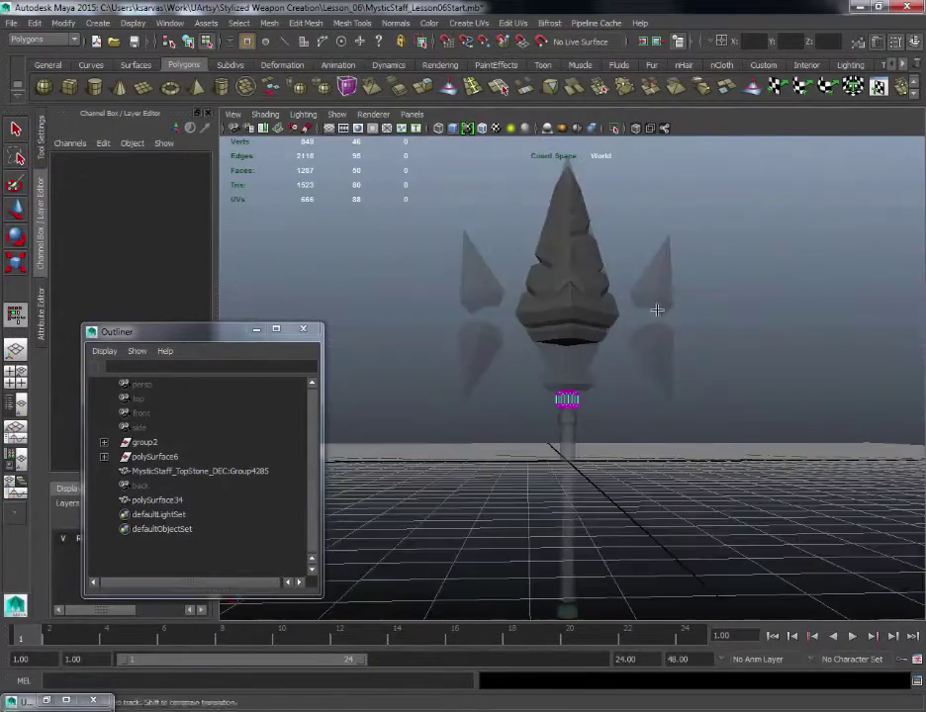
right_click_drag(573, 269, 655, 287, "alt")
middle_click_drag(630, 421, 625, 299, "alt")
right_click_drag(529, 419, 572, 423, "alt")
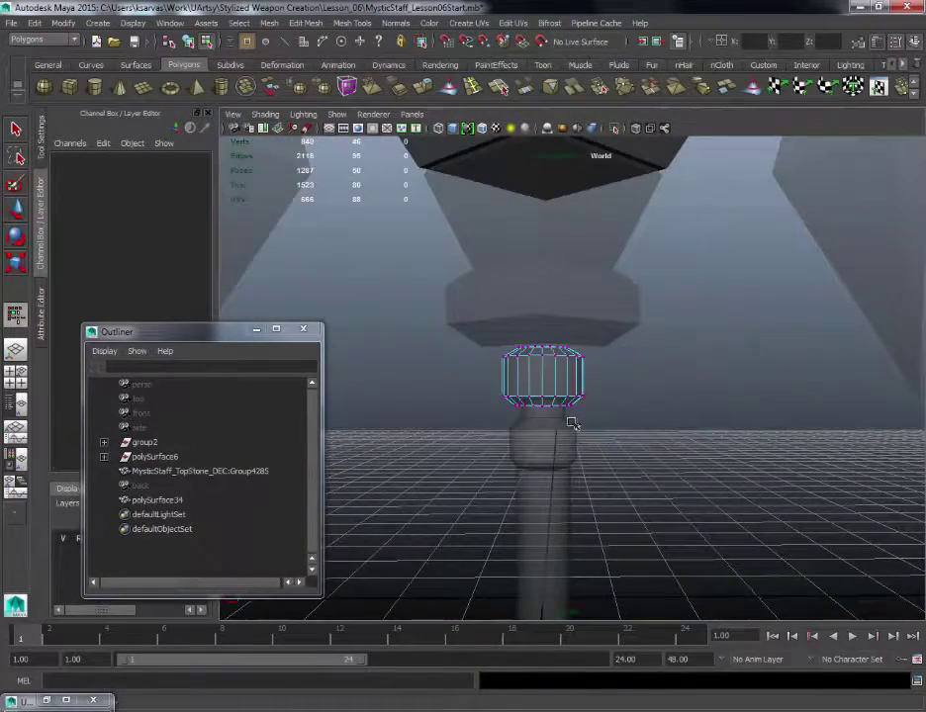
right_click_drag(726, 477, 653, 421, "alt")
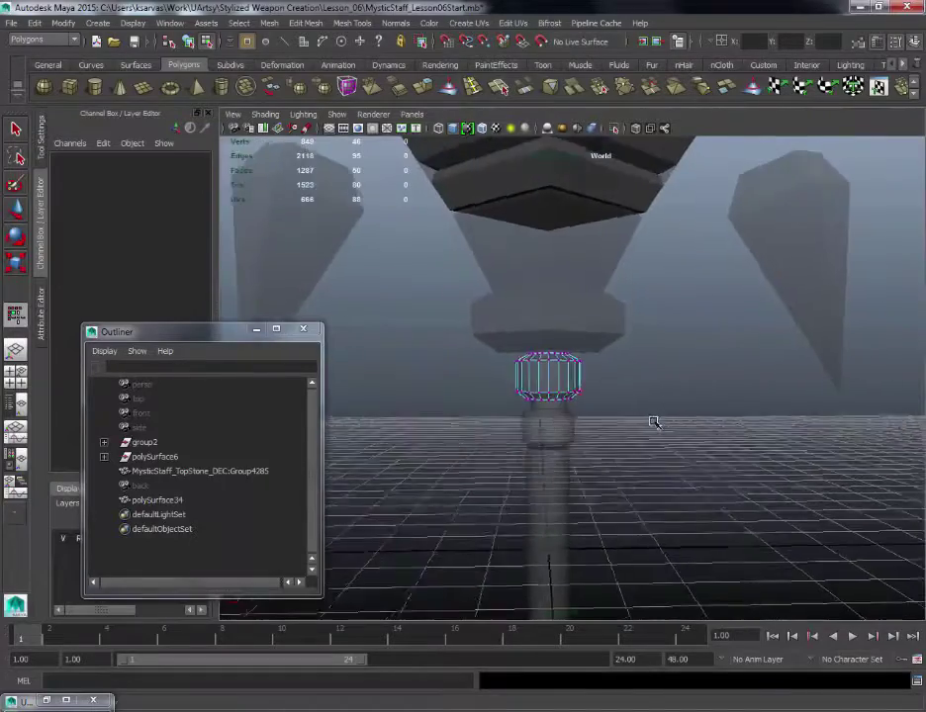
left_click_drag(673, 287, 617, 343, "alt")
right_click_drag(831, 396, 734, 391, "alt")
middle_click_drag(635, 310, 634, 366, "alt")
left_click_drag(634, 366, 560, 433, "alt")
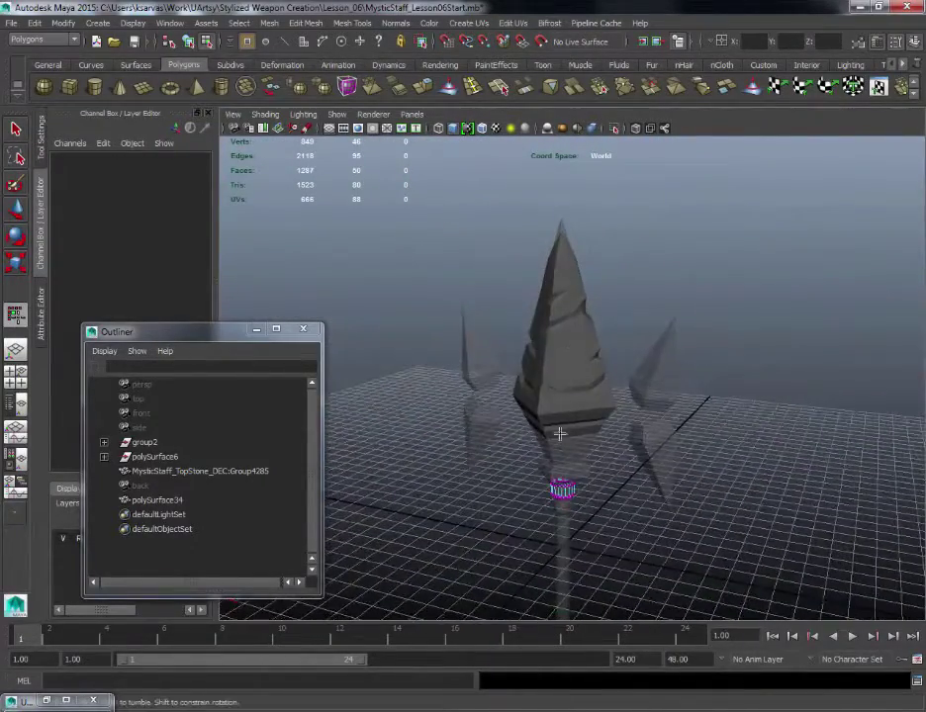
left_click_drag(613, 360, 660, 285, "alt")
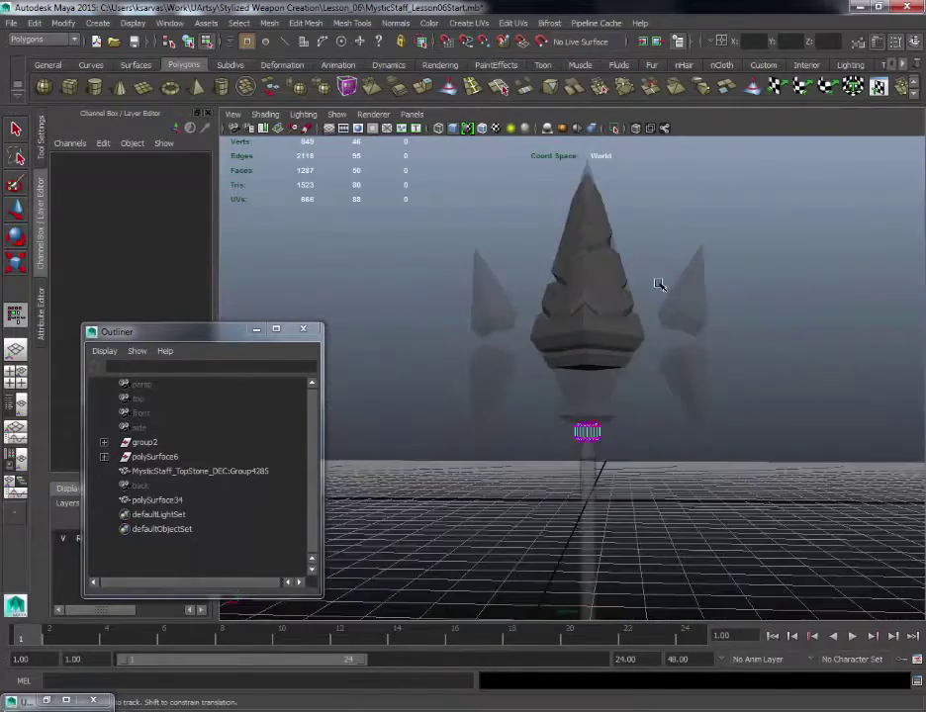
middle_click_drag(660, 285, 664, 310, "alt")
right_click_drag(664, 422, 693, 420, "alt")
middle_click_drag(656, 408, 601, 372, "alt")
right_click_drag(584, 419, 595, 406, "alt")
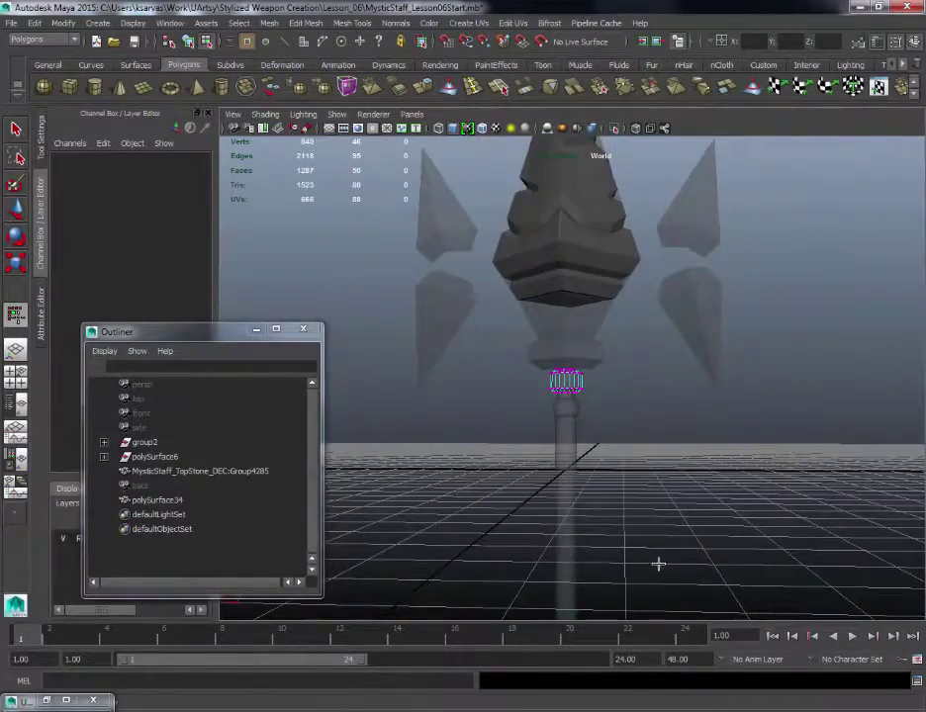
left_click_drag(658, 564, 522, 434, "alt")
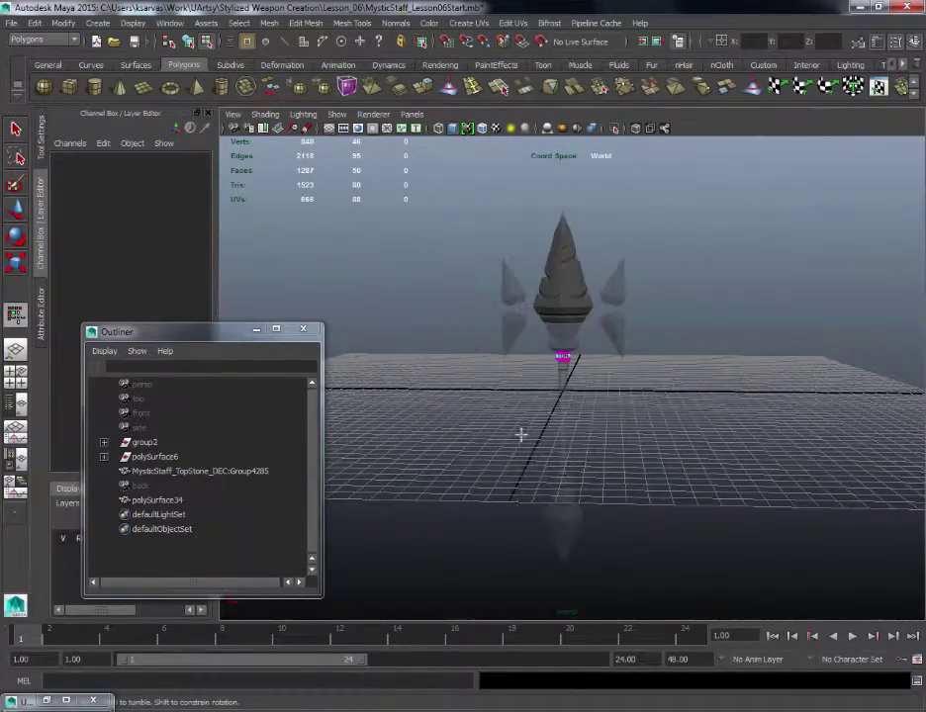
left_click_drag(664, 471, 643, 499, "alt")
right_click_drag(643, 499, 622, 480, "alt")
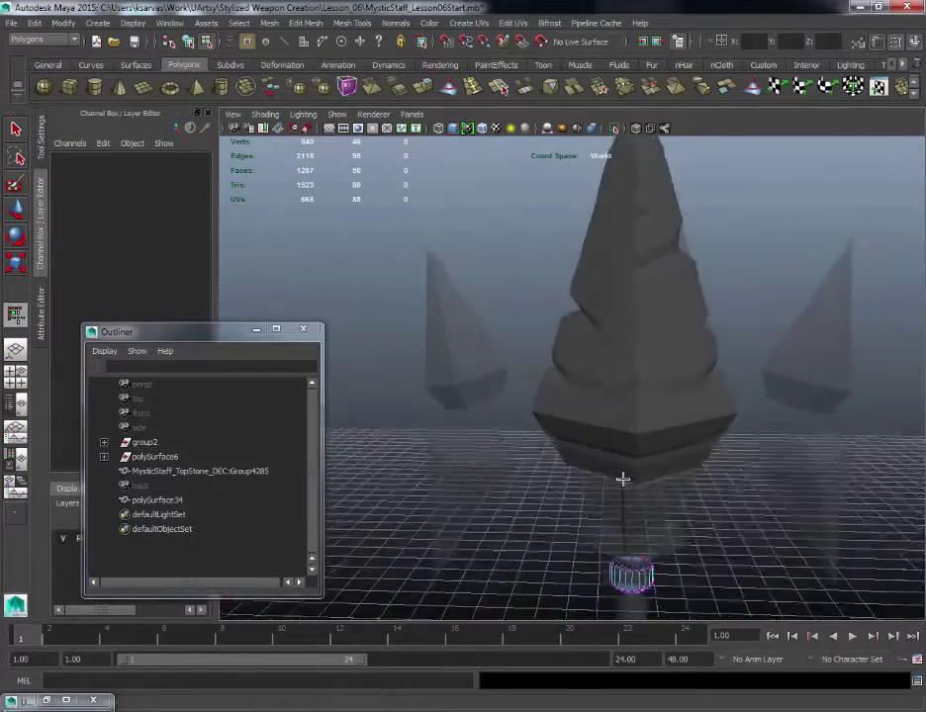
middle_click_drag(622, 480, 571, 308, "alt")
right_click_drag(571, 307, 606, 411, "alt")
left_click_drag(606, 412, 592, 392, "alt")
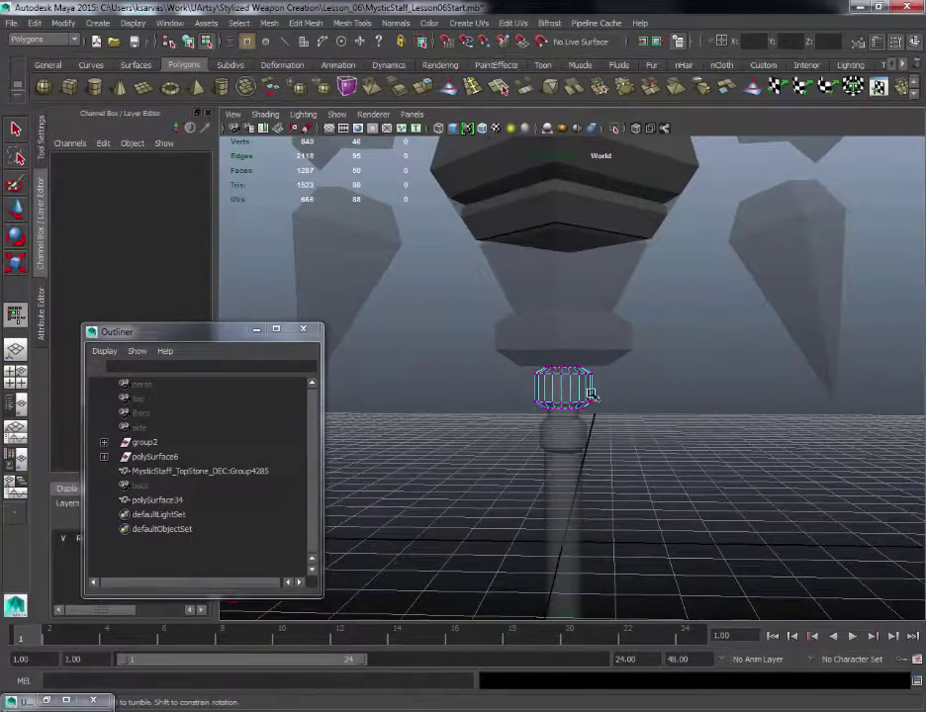
Step: Return the collar to object mode and import the decimated reference MysticStaff_DiamondClasp_DEC.OBJ
right_click_drag(591, 394, 633, 369)
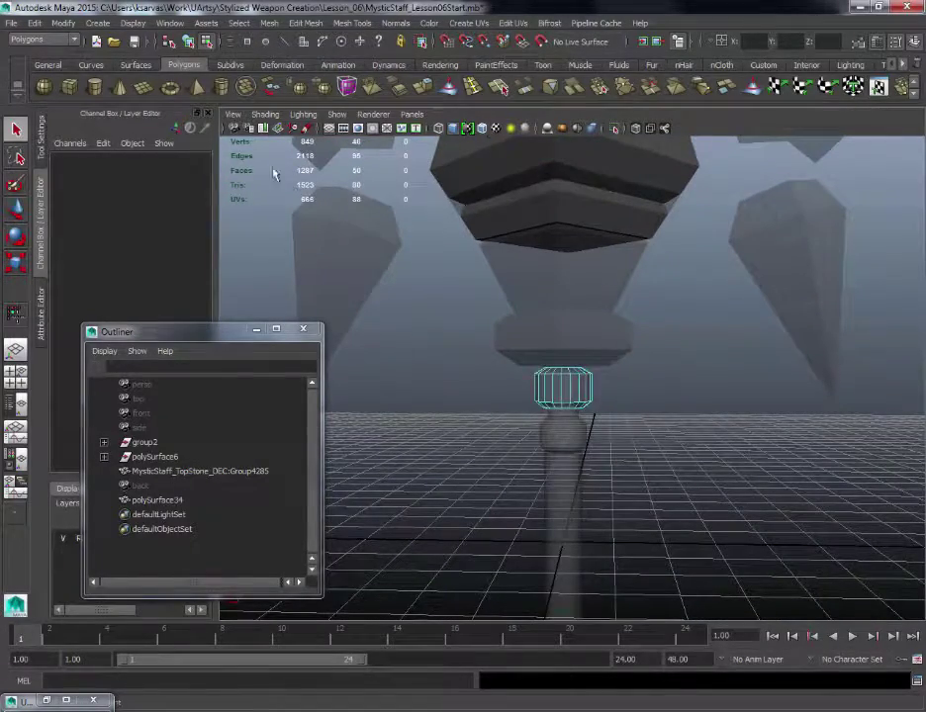
left_click(12, 23)
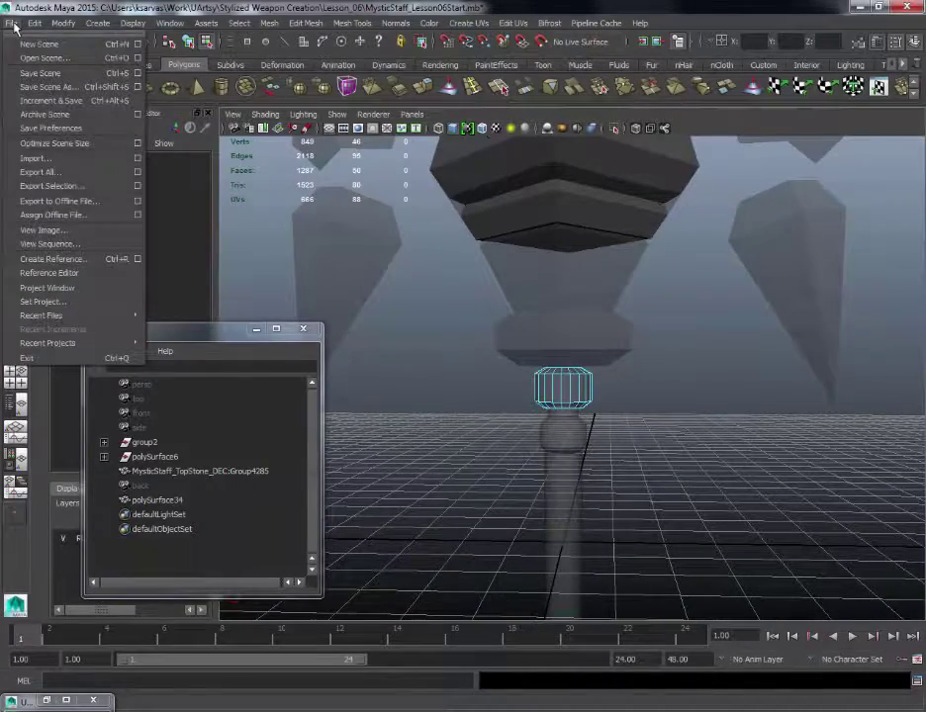
left_click(35, 158)
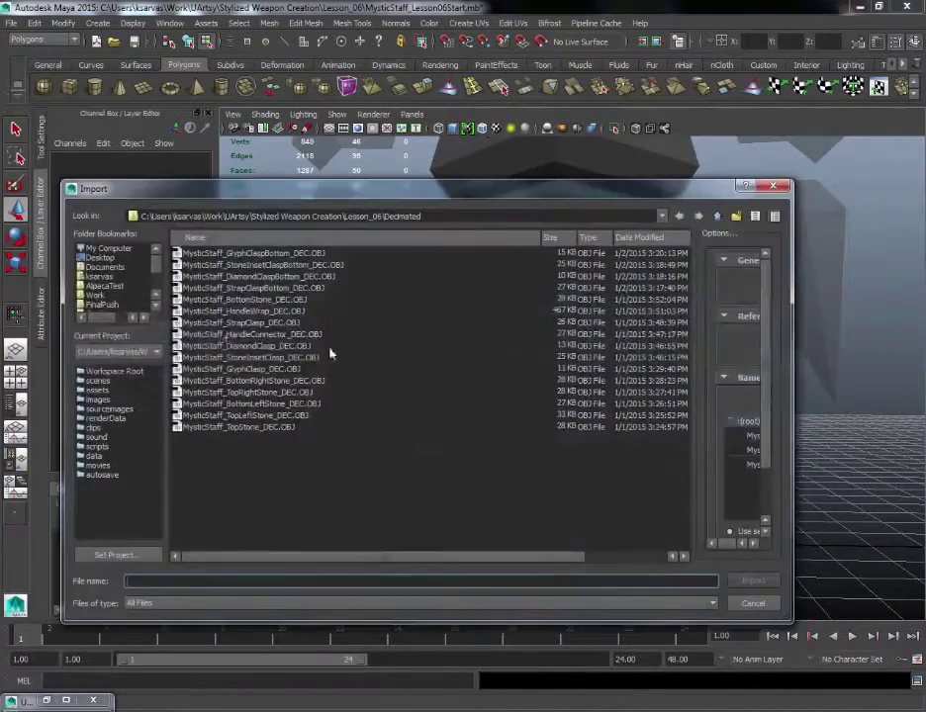
left_click(271, 277)
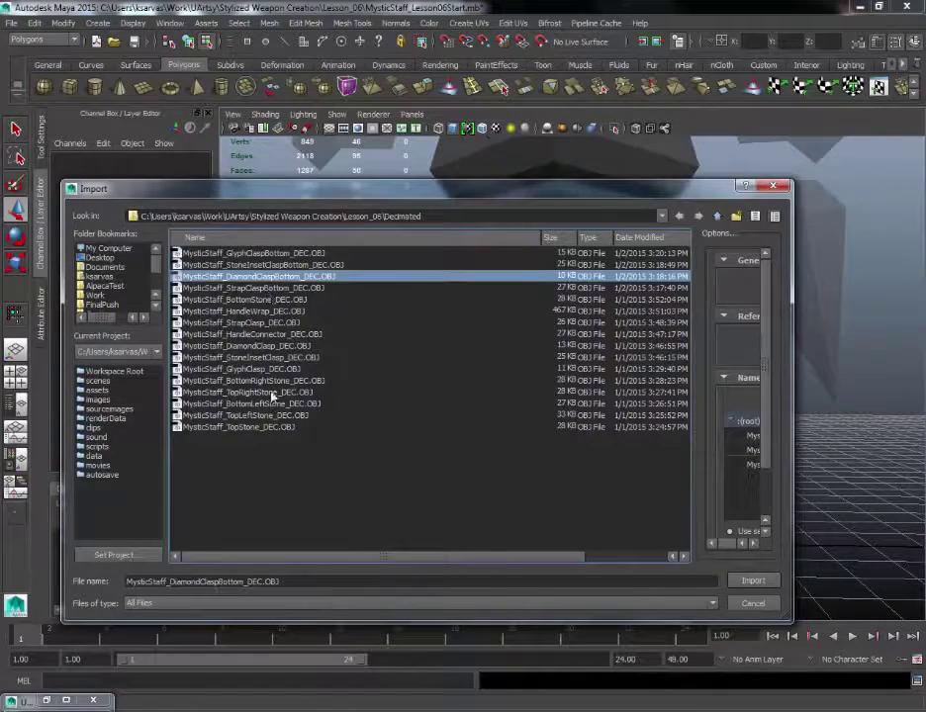
left_click(252, 346)
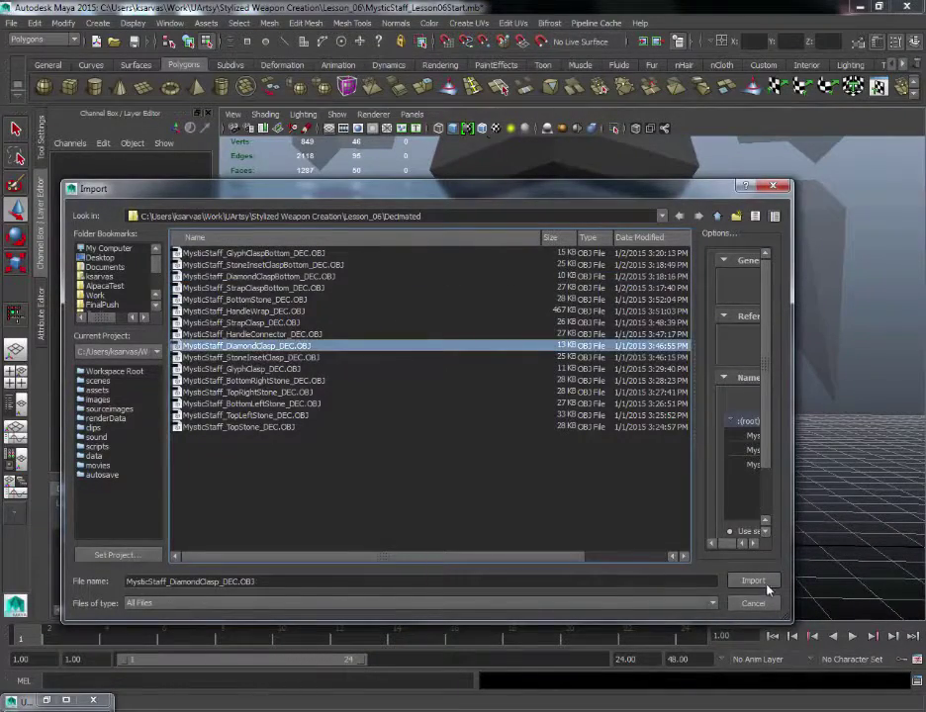
left_click(767, 587)
scroll(700, 382, "up", 3)
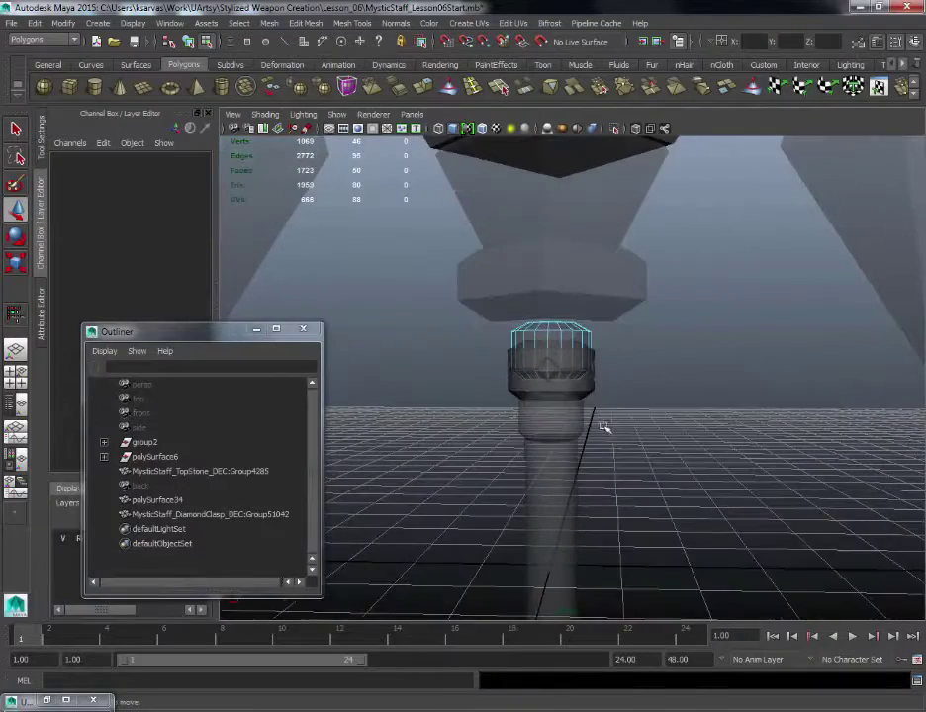
Step: Put the imported diamond clasp on a new display layer and set that layer to Reference
left_click(591, 395)
left_click_drag(190, 333, 409, 425)
left_click(201, 521)
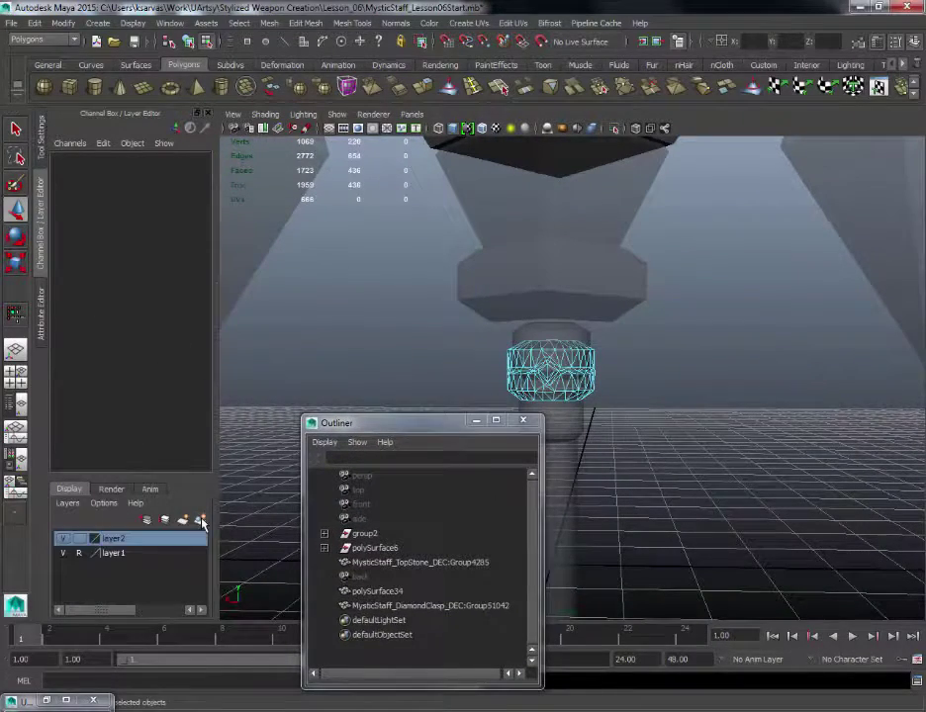
right_click_drag(593, 392, 630, 372)
left_click(595, 390)
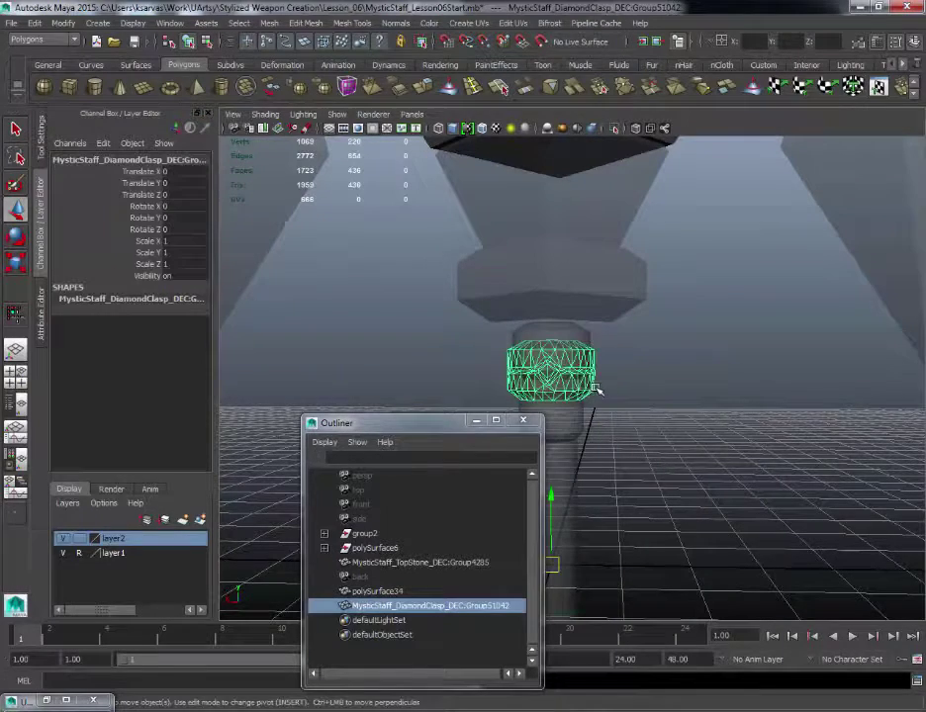
right_click(167, 534)
left_click(204, 557)
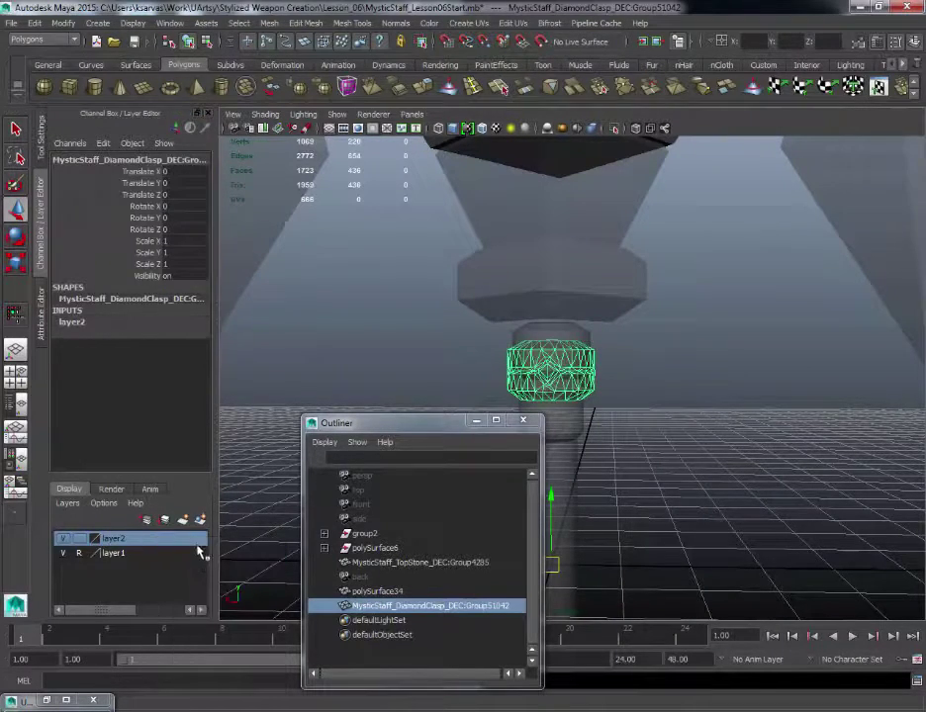
left_click(80, 540)
left_click(80, 540)
left_click(780, 416)
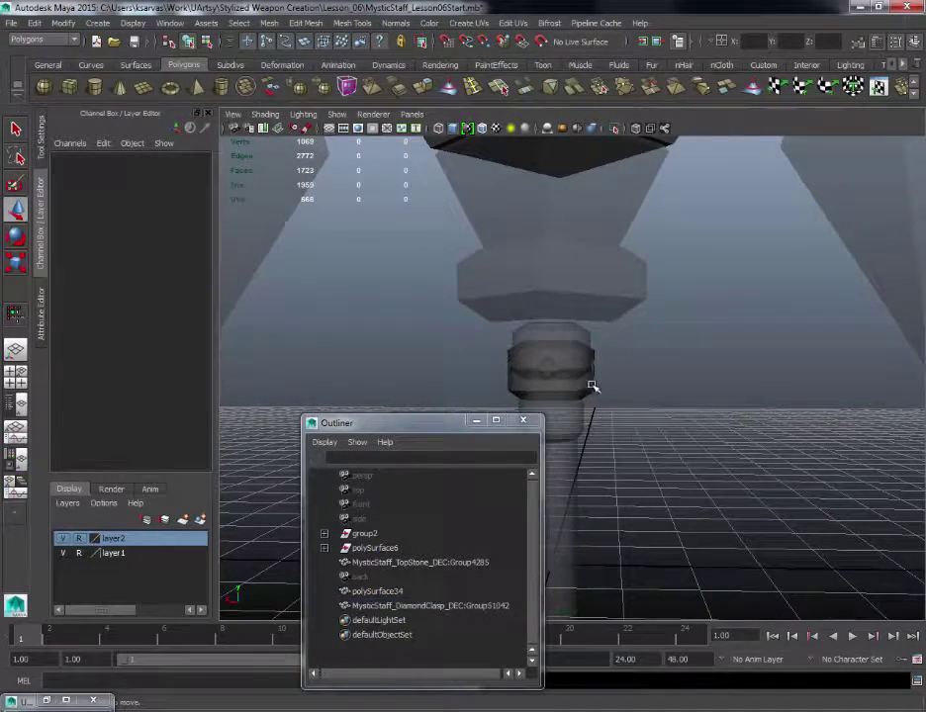
Step: Create a polygon cylinder and raise it along the staff to about 1.32 in Y, just below the diamond clasp
middle_click_drag(642, 375, 674, 369, "alt")
left_click_drag(674, 369, 678, 369, "alt")
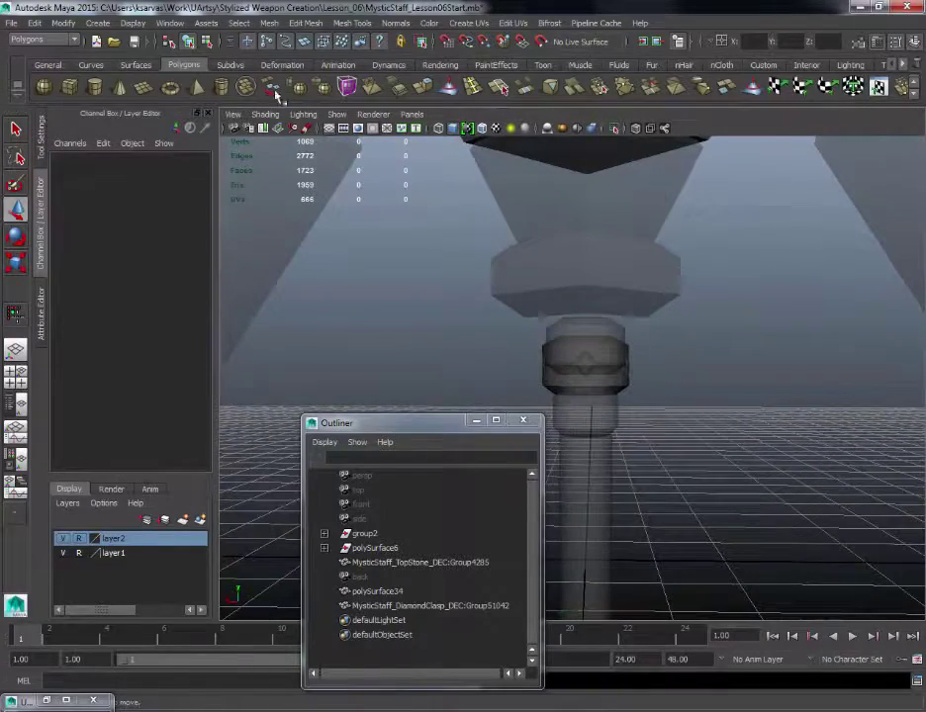
left_click(95, 89)
middle_click_drag(675, 268, 618, 223, "alt")
left_click_drag(380, 430, 136, 416)
right_click_drag(508, 263, 513, 302, "alt")
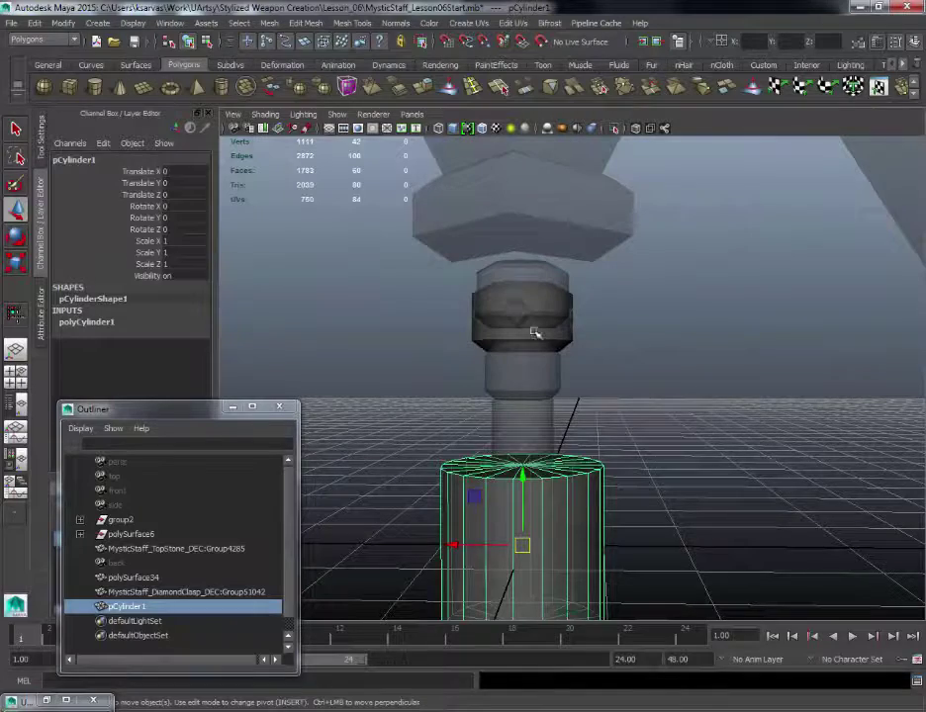
left_click_drag(522, 477, 600, 379)
left_click_drag(723, 409, 709, 409, "alt")
Step: Set the cylinder's axis subdivisions to 8 and check its silhouette against the staff from a distance
left_click(87, 323)
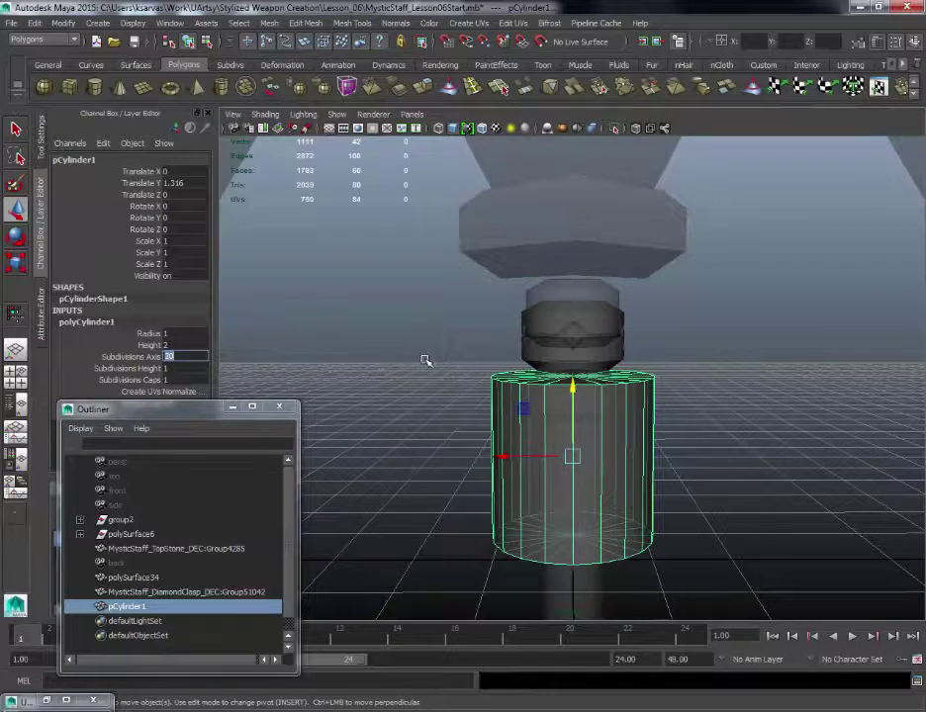
mouse_move(425, 360)
middle_mouse_down()
mouse_move(503, 364)
mouse_move(419, 346)
middle_mouse_up()
left_click(141, 359)
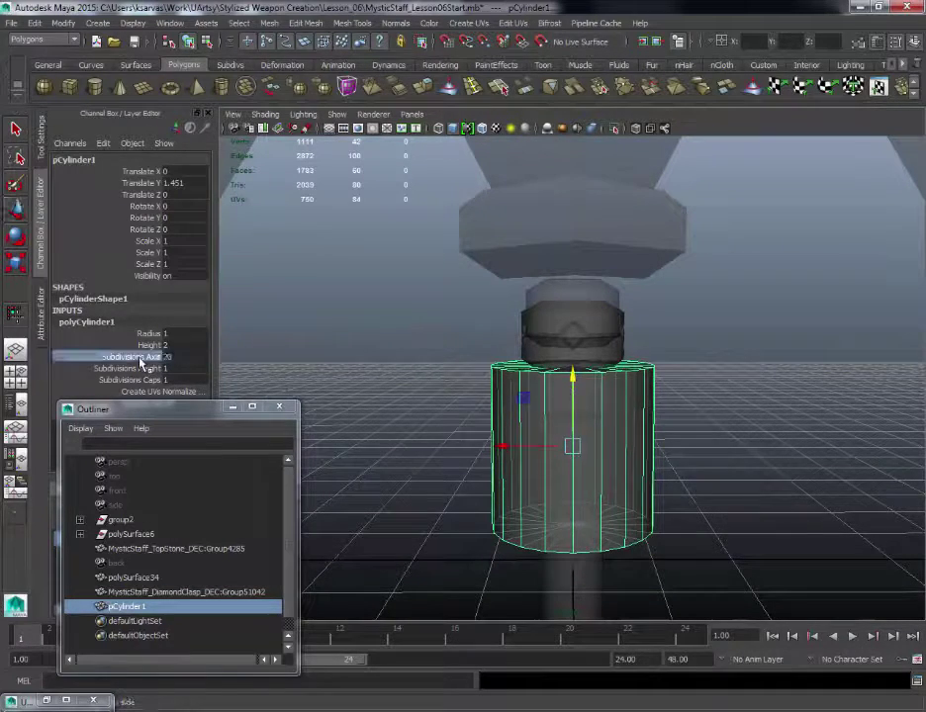
middle_click_drag(362, 347, 618, 335)
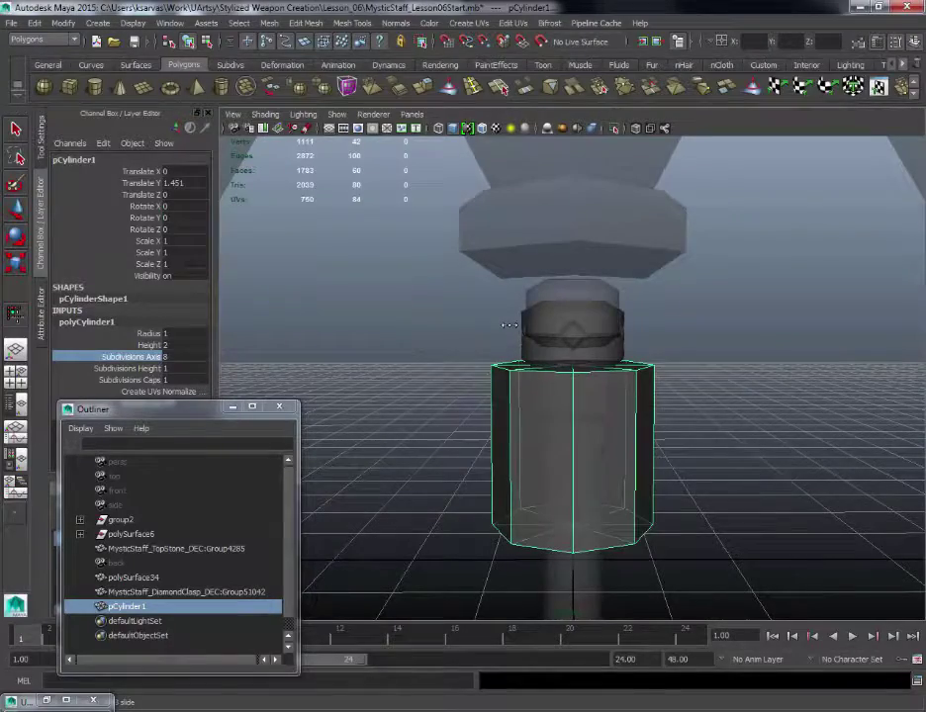
left_click_drag(673, 435, 636, 378, "alt")
left_click_drag(652, 234, 605, 316, "alt")
left_click_drag(676, 342, 620, 326, "alt")
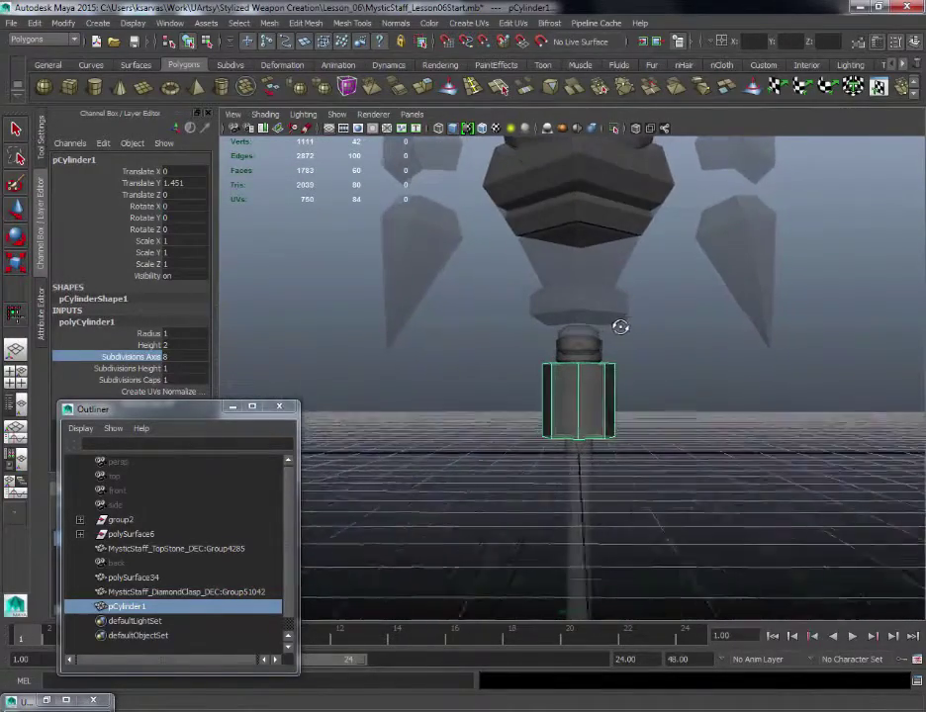
Step: Update the eight-sided cylinder's vertex normals and apply Soften Edge so its sides shade smoothly
right_click_drag(587, 399, 635, 368)
key("Return")
key("w")
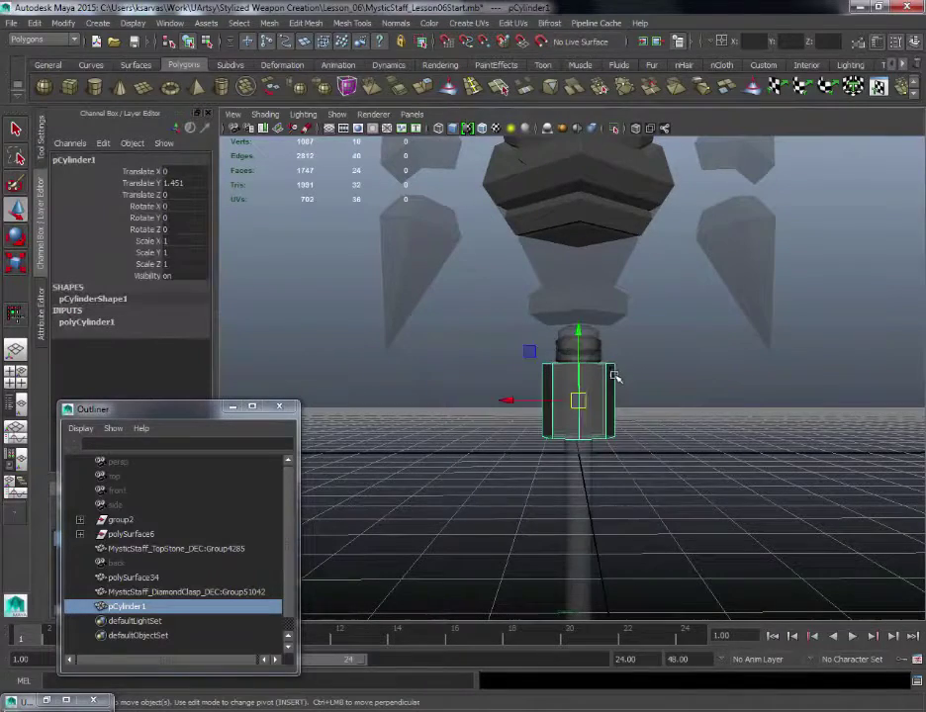
key("space")
left_click(627, 436)
left_click(636, 471)
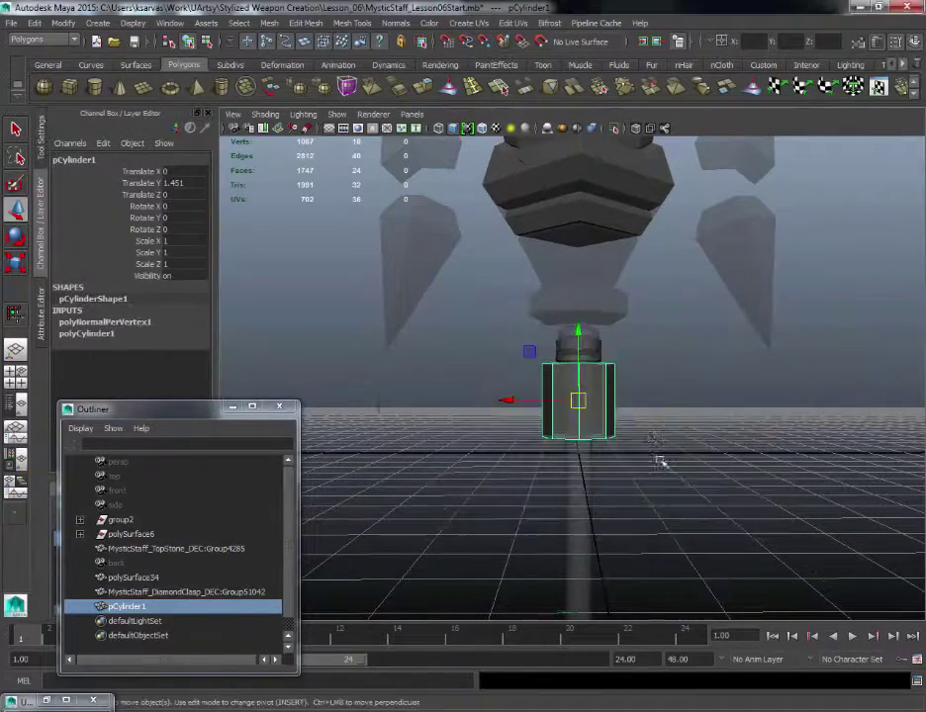
key("space")
left_click(648, 589)
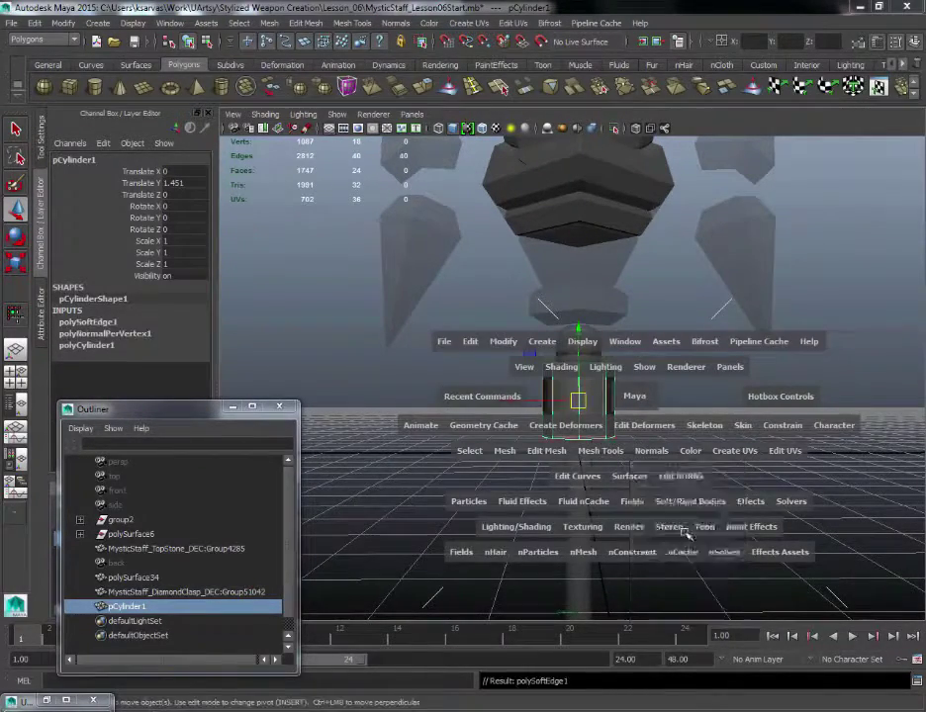
left_click(719, 442)
left_click_drag(720, 442, 655, 384, "alt")
right_click_drag(655, 298, 627, 380, "alt")
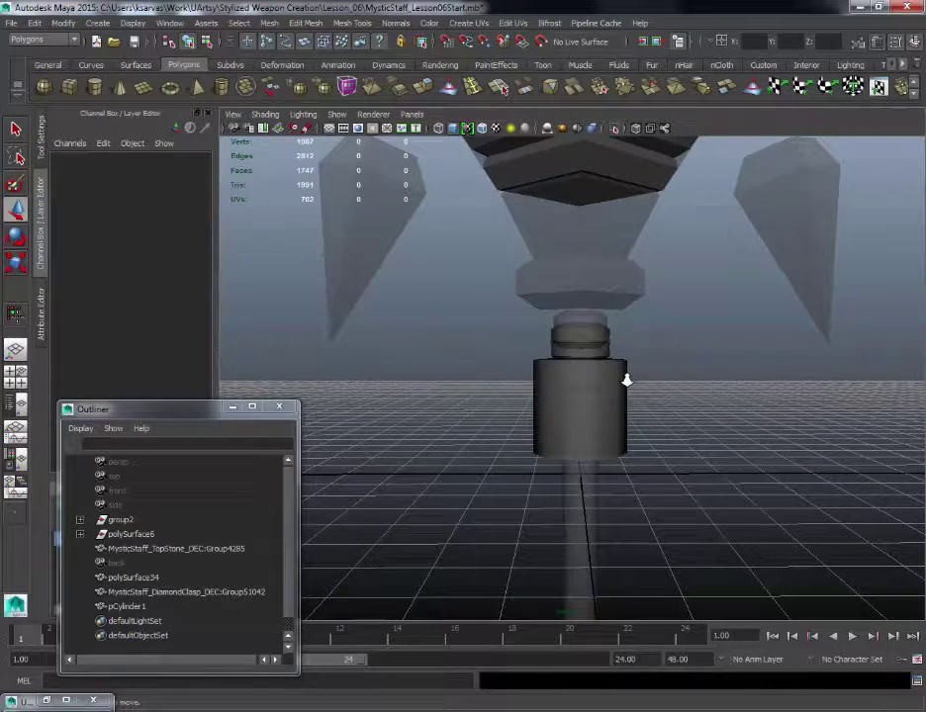
Step: Raise the cylinder over the diamond clasp until its top rim meets the underside of the flared piece above
scroll(651, 307, "up", 1)
left_click(621, 376)
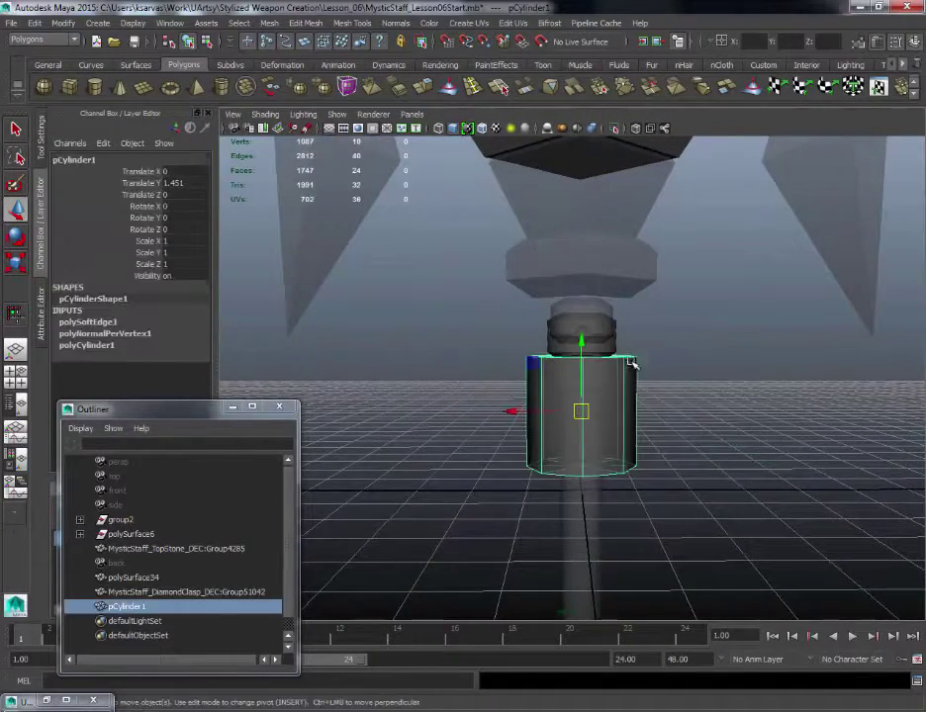
middle_click_drag(660, 259, 604, 267, "alt")
scroll(509, 359, "up", 3)
left_click_drag(509, 359, 524, 285)
middle_click_drag(524, 285, 538, 321, "alt")
Step: Bevel the cylinder's top and bottom rim edge loops and check the shape from a distance
key("F10")
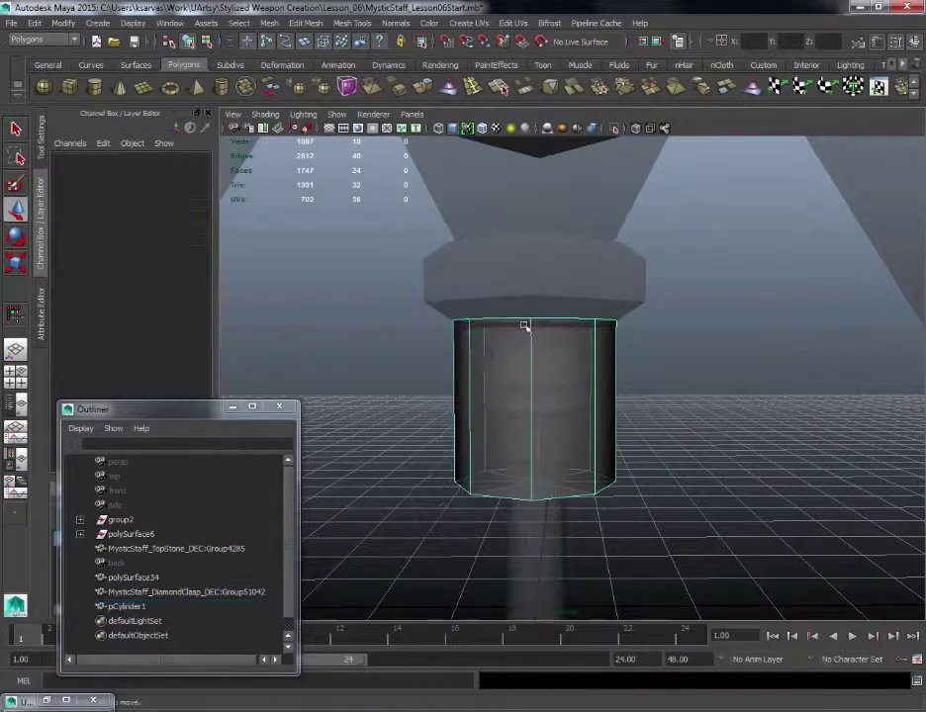
double_click(516, 320)
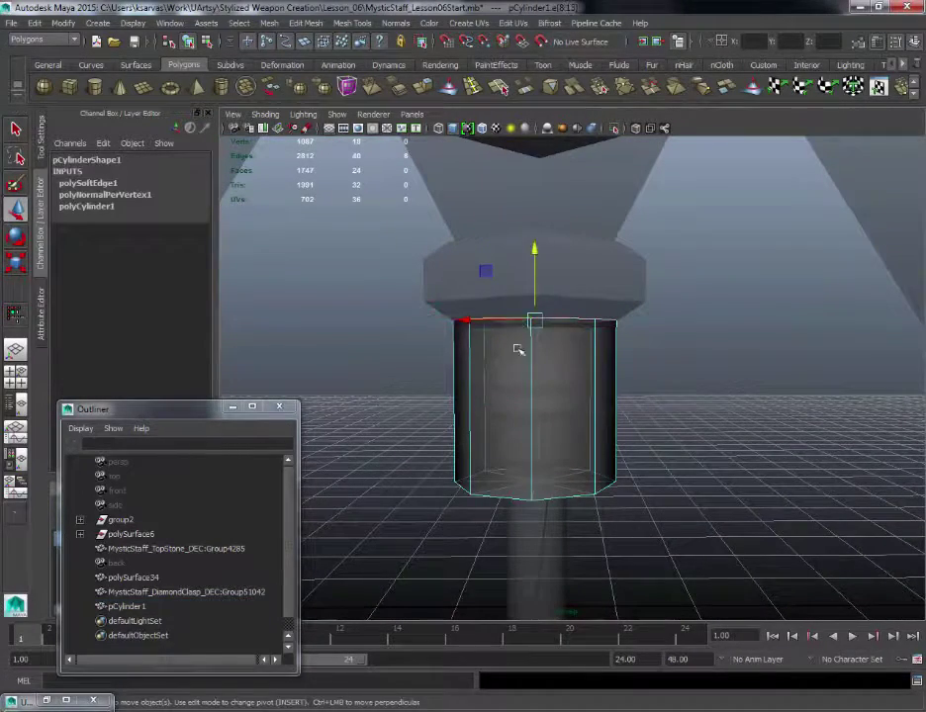
double_click(503, 492, "shift")
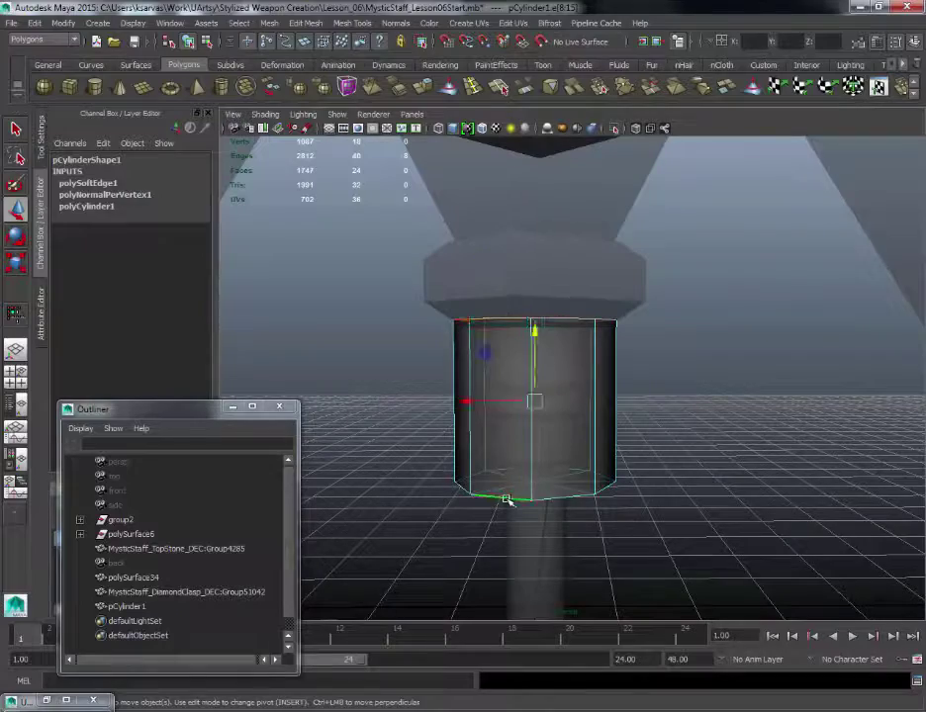
left_click(400, 90)
left_click_drag(642, 407, 573, 429, "alt")
left_click_drag(599, 353, 606, 444, "alt")
right_click_drag(605, 396, 474, 259, "alt")
left_click_drag(544, 297, 556, 358, "alt")
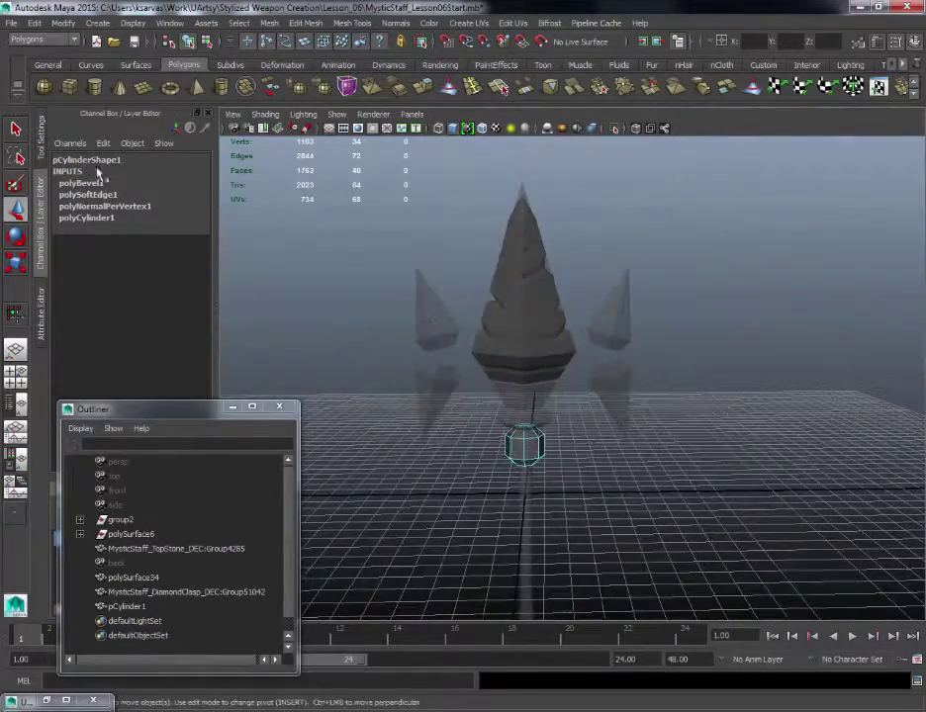
Step: Open MysticStaff_Retopo_FINAL.mb from the Lesson_06 folder without saving changes to the current scene
left_click(9, 26)
left_click(36, 60)
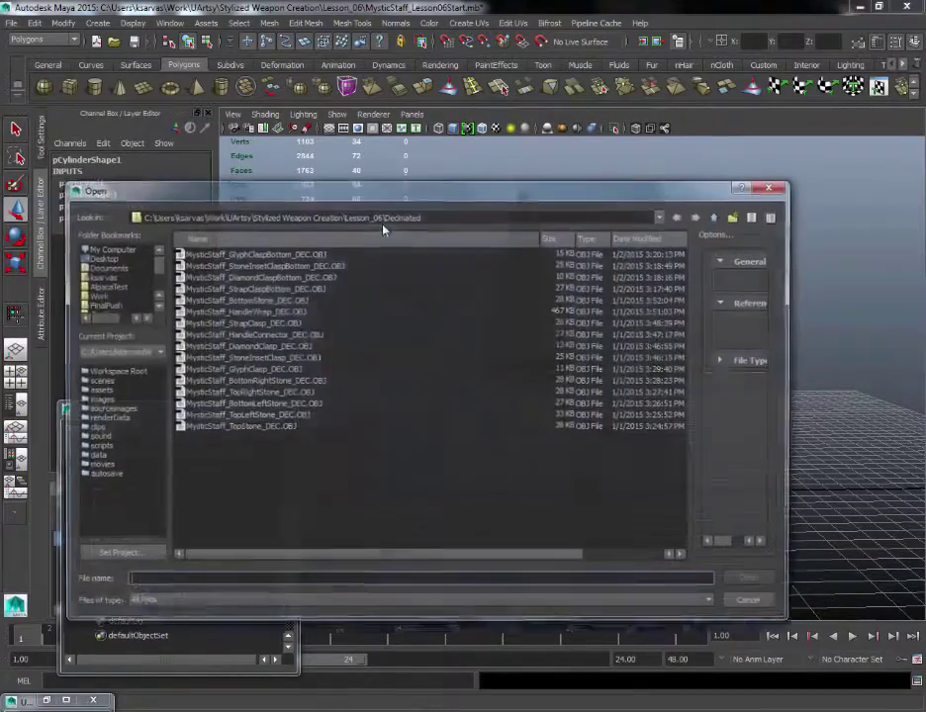
left_click(719, 217)
left_click(256, 393)
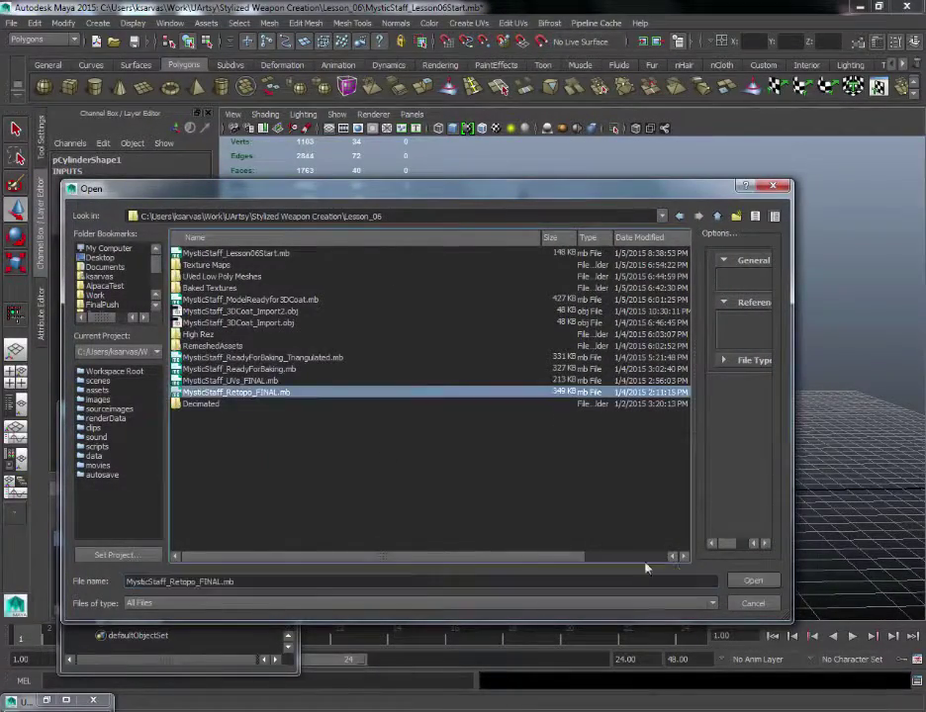
left_click(752, 582)
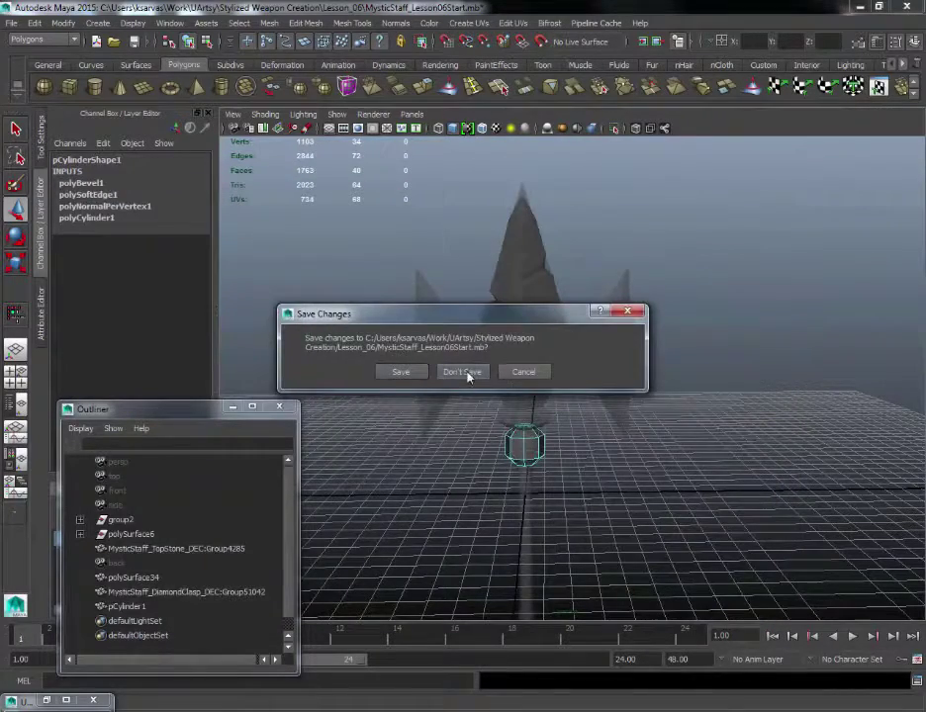
left_click(467, 376)
Step: Examine the finished low-poly top stone's wireframe up close, from several angles and from farther back
right_click_drag(583, 249, 629, 318, "alt")
left_click(590, 236)
middle_click_drag(600, 226, 595, 344, "alt")
right_click_drag(624, 214, 638, 292, "alt")
middle_click_drag(617, 368, 572, 495, "alt")
right_click_drag(589, 293, 604, 366, "alt")
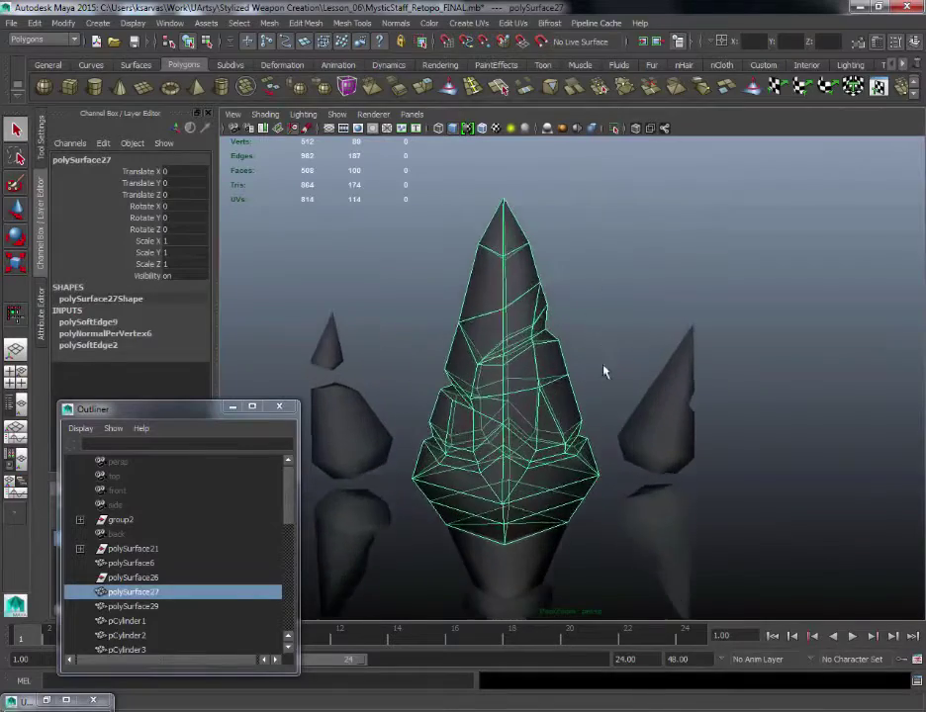
left_click_drag(605, 371, 606, 268, "alt")
right_click_drag(606, 269, 605, 333, "alt")
middle_click_drag(606, 332, 588, 305, "alt")
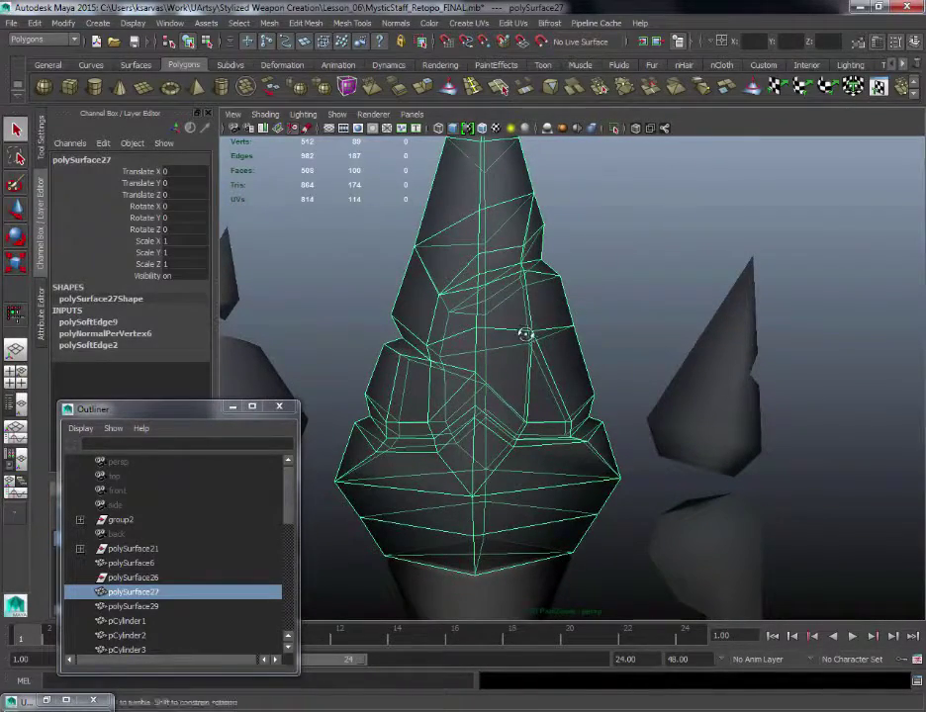
left_click_drag(432, 330, 394, 352, "alt")
right_click_drag(572, 469, 564, 372, "alt")
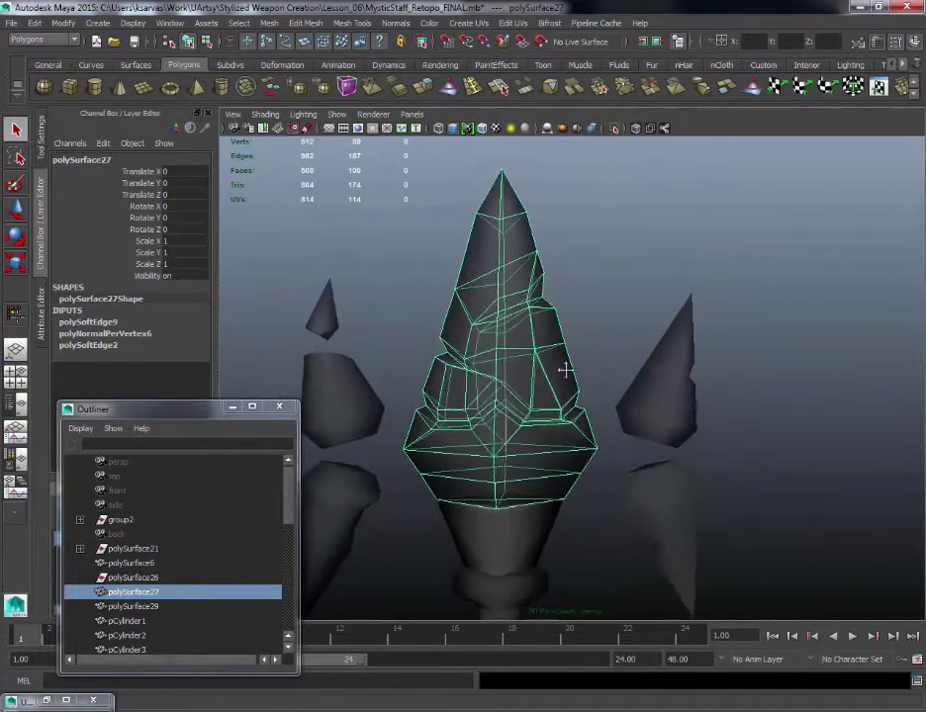
middle_click_drag(564, 372, 567, 319, "alt")
left_click_drag(565, 452, 579, 253, "alt")
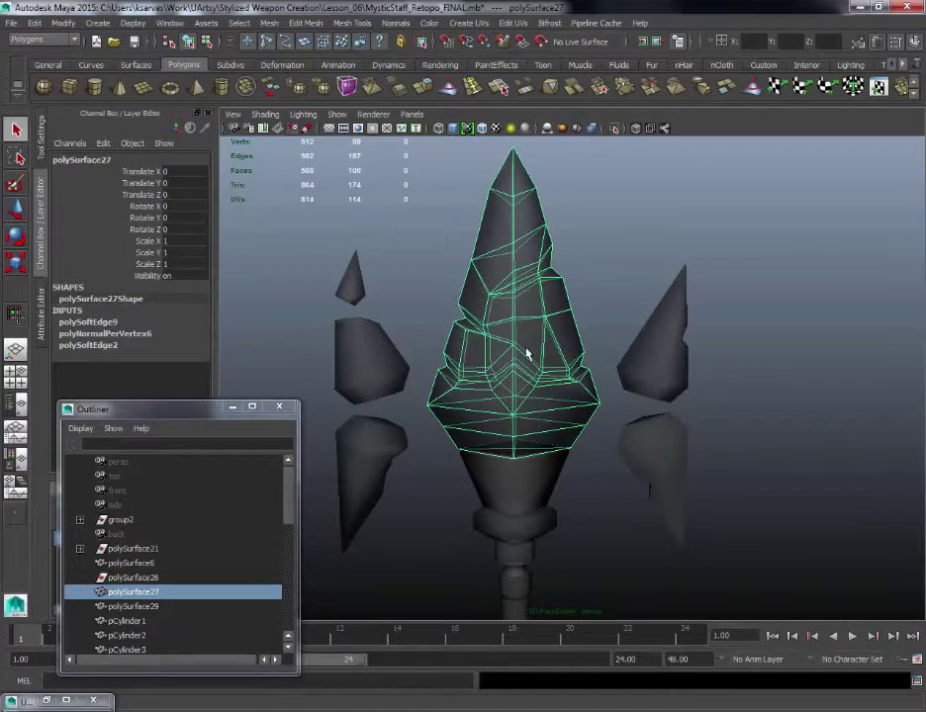
left_click_drag(527, 354, 513, 349, "alt")
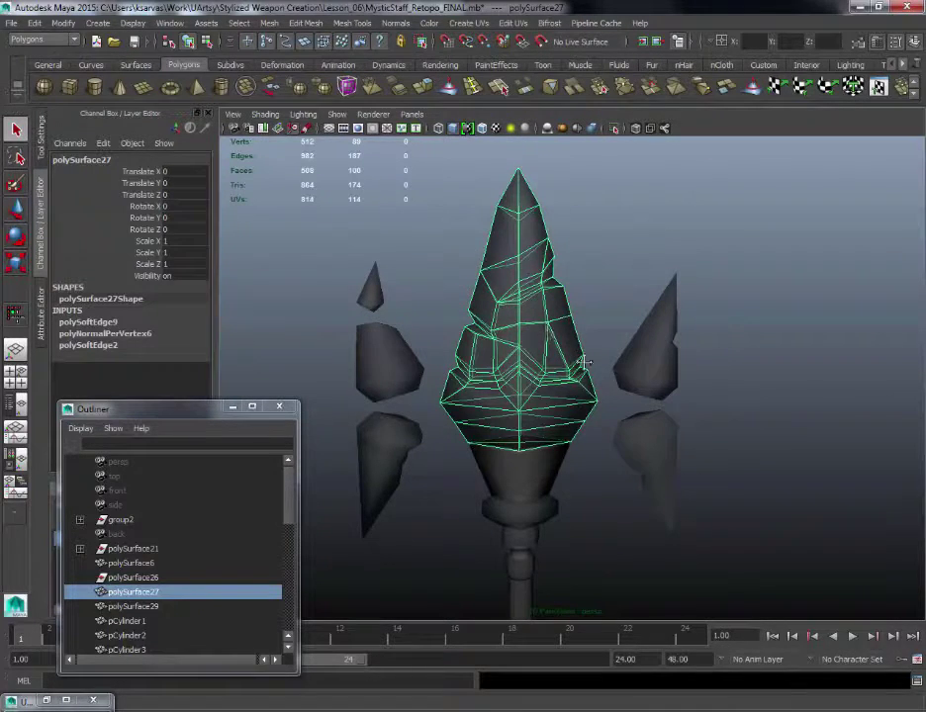
middle_click_drag(584, 364, 614, 359, "alt")
Step: Delete the three repeated cylinder segments of the handle below the uppermost one
left_click(543, 388)
middle_click_drag(630, 444, 561, 286, "alt")
left_click(538, 363)
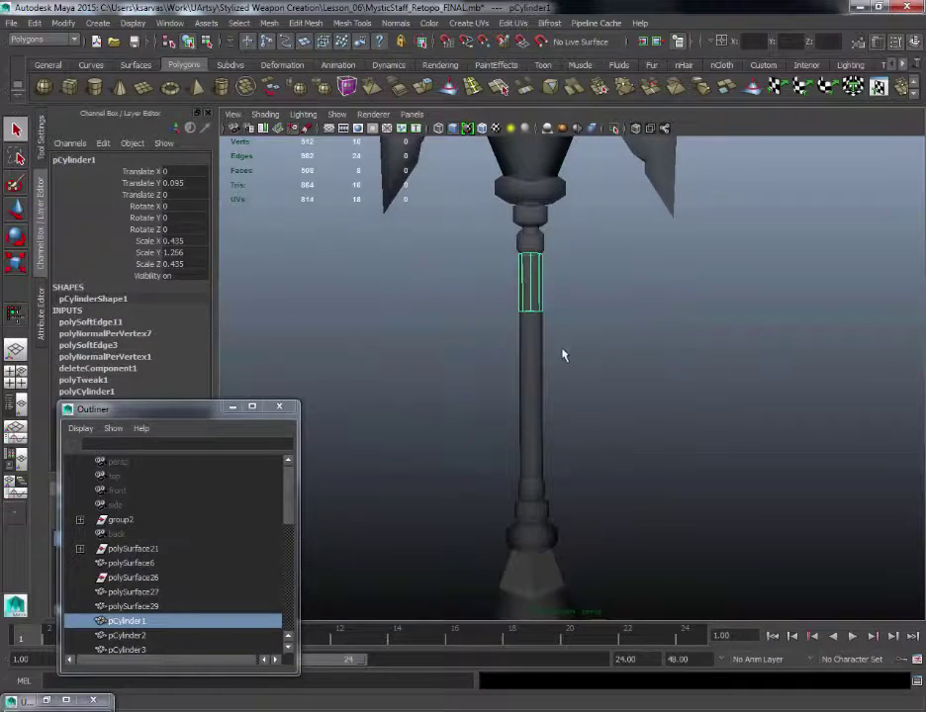
scroll(562, 351, "down", 1)
left_click_drag(559, 357, 587, 370, "alt")
right_click_drag(587, 370, 558, 382, "alt")
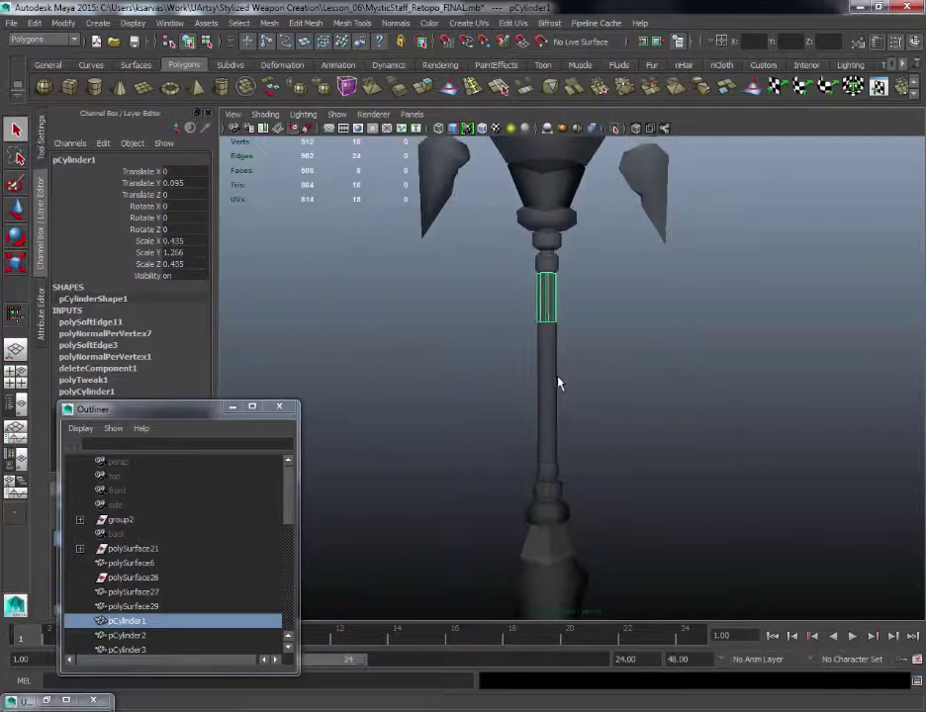
left_click_drag(602, 357, 580, 465, "alt")
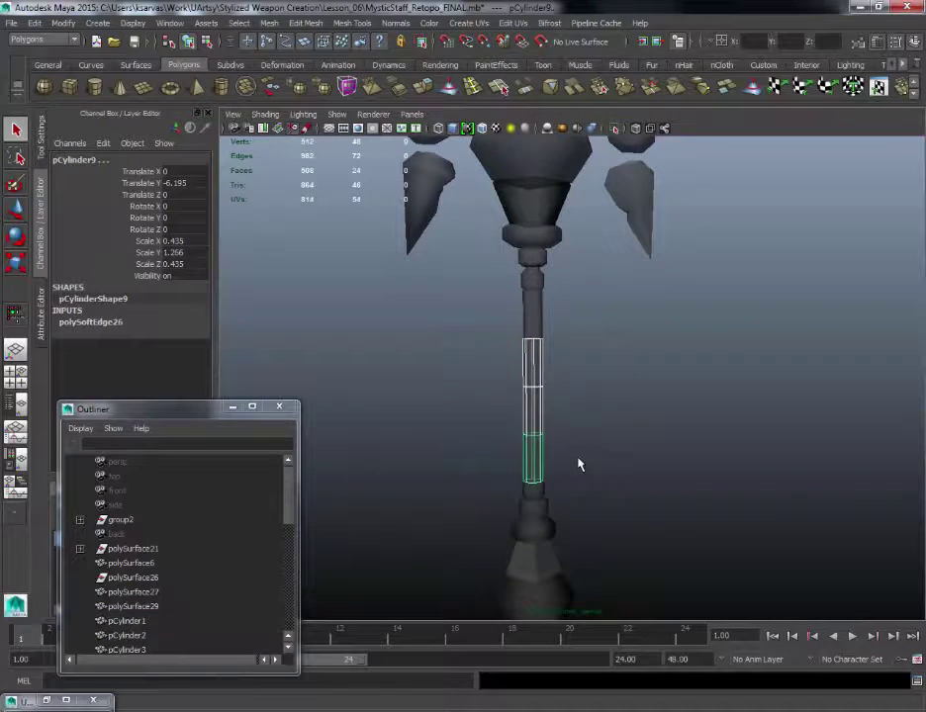
key("Delete")
Step: Inspect the remaining upper handle segment and the clasp pieces above the bottom stone
right_click_drag(610, 300, 597, 401, "alt")
left_click_drag(597, 401, 520, 390, "alt")
left_click(451, 374)
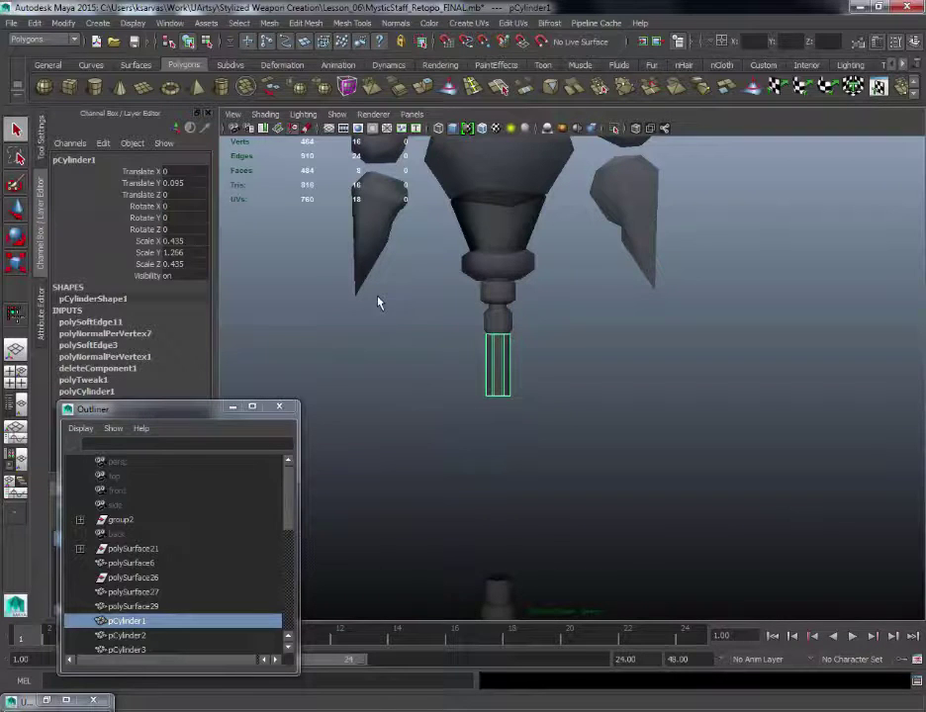
left_click_drag(540, 364, 554, 253, "alt")
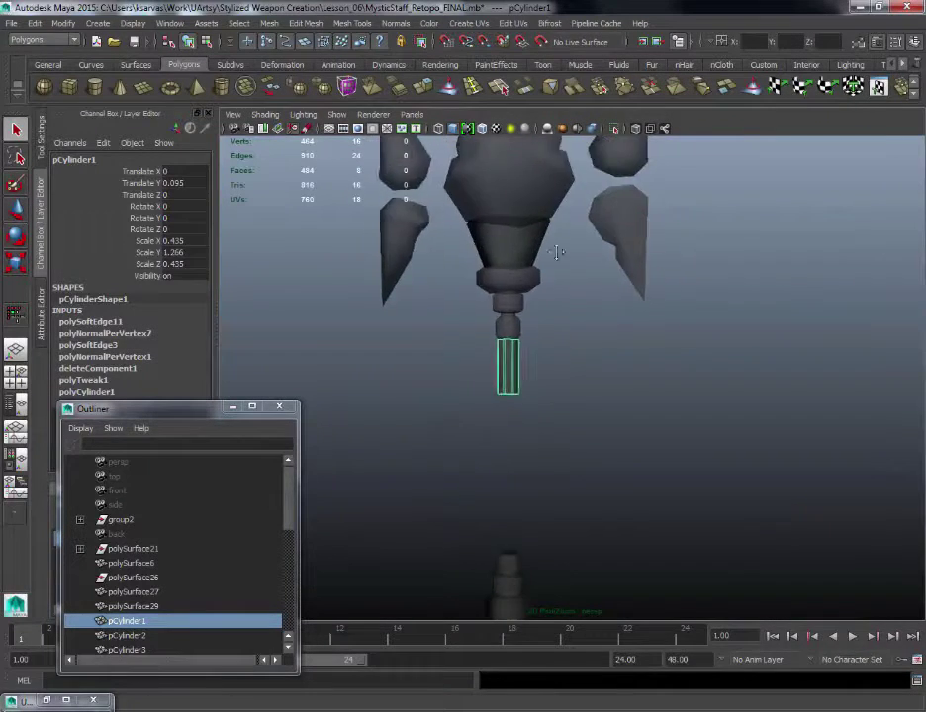
middle_click_drag(552, 455, 573, 279, "alt")
right_click_drag(581, 353, 515, 381, "alt")
left_click_drag(488, 354, 618, 391)
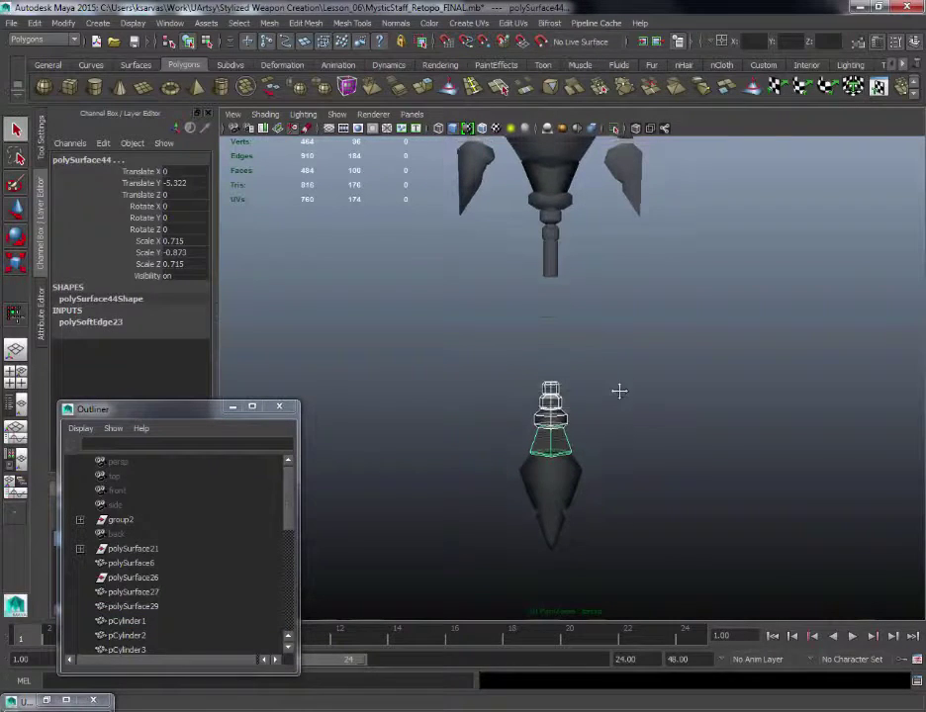
middle_click_drag(618, 391, 615, 431, "alt")
left_click(585, 397)
right_click_drag(585, 397, 643, 494, "alt")
middle_click_drag(643, 494, 641, 432, "alt")
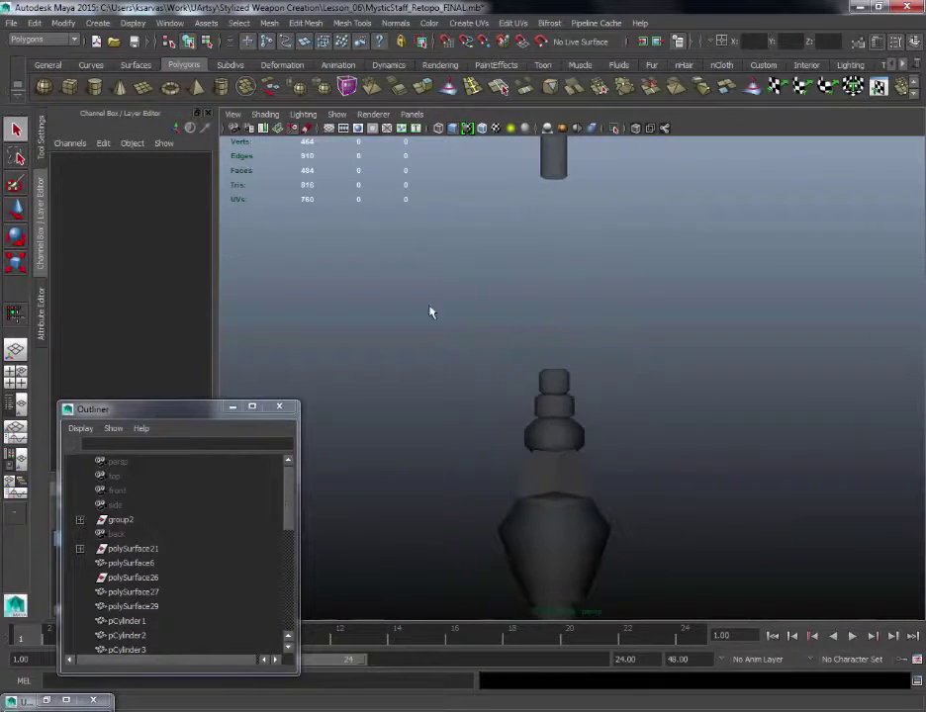
Step: Compare the bottom clasp pieces with the matching clasp pieces beneath the top stone
left_click_drag(430, 311, 636, 477)
right_click_drag(662, 495, 624, 383, "alt")
middle_click_drag(625, 383, 593, 454, "alt")
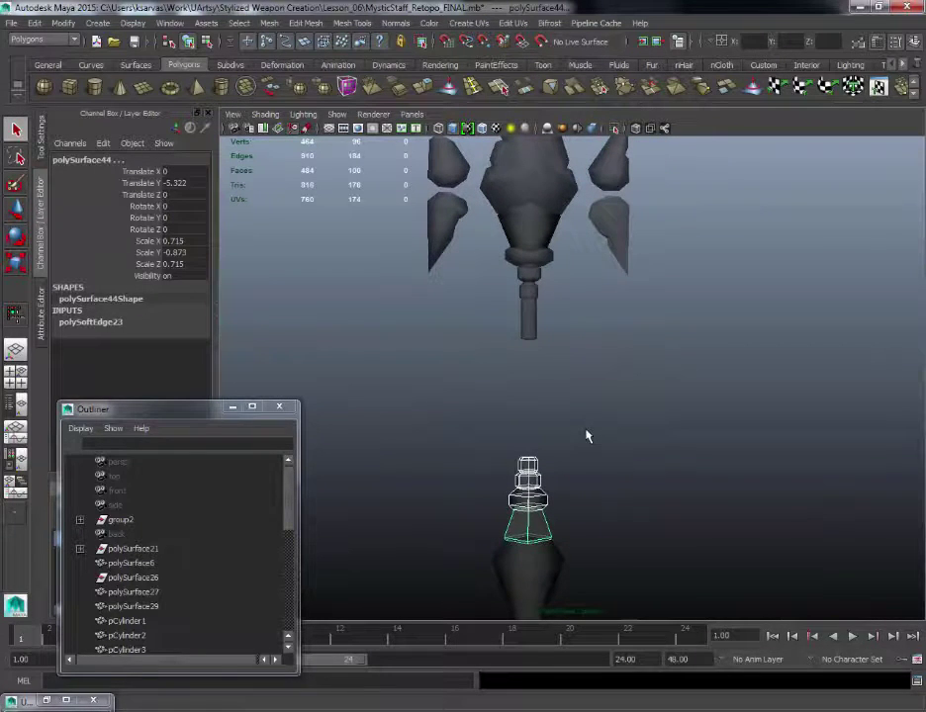
middle_click_drag(598, 363, 583, 389, "alt")
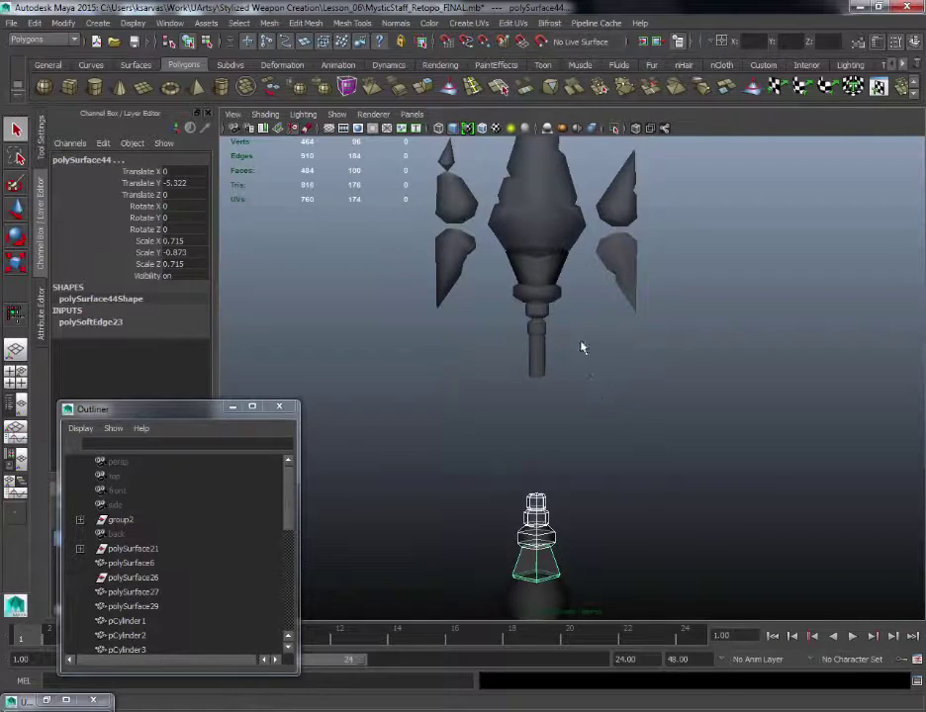
left_click_drag(591, 395, 517, 347)
right_click_drag(638, 417, 607, 385, "alt")
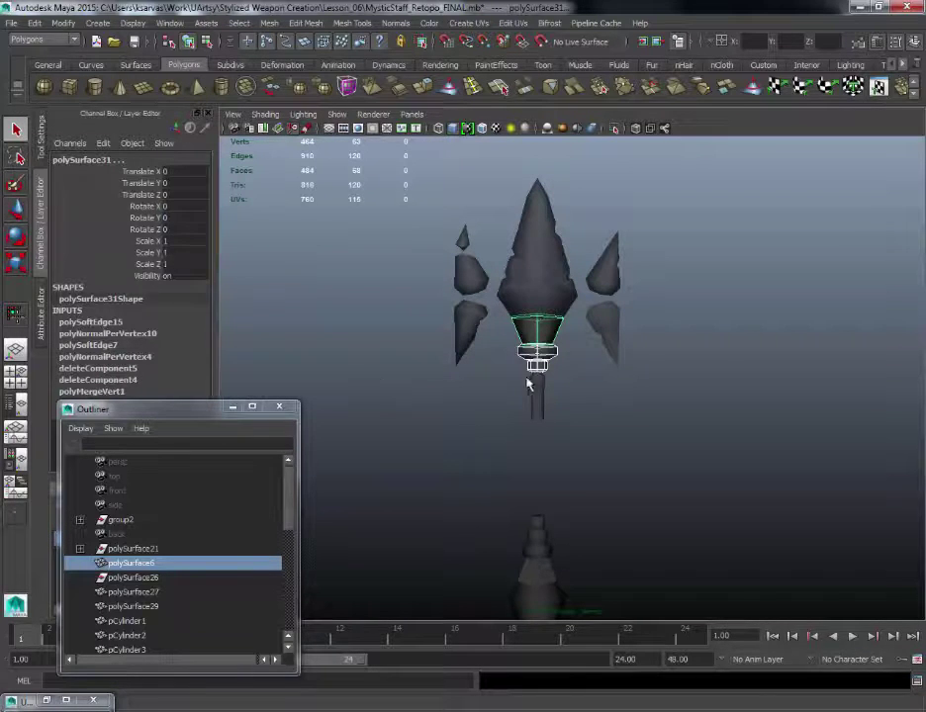
left_click_drag(569, 373, 514, 267, "alt")
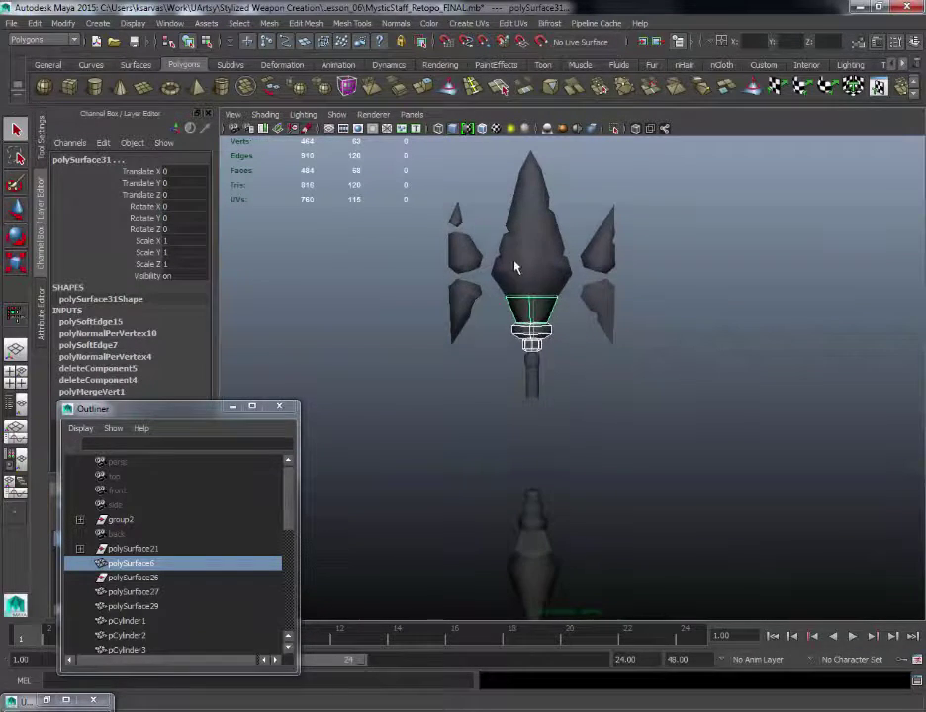
left_click_drag(575, 504, 553, 368, "alt")
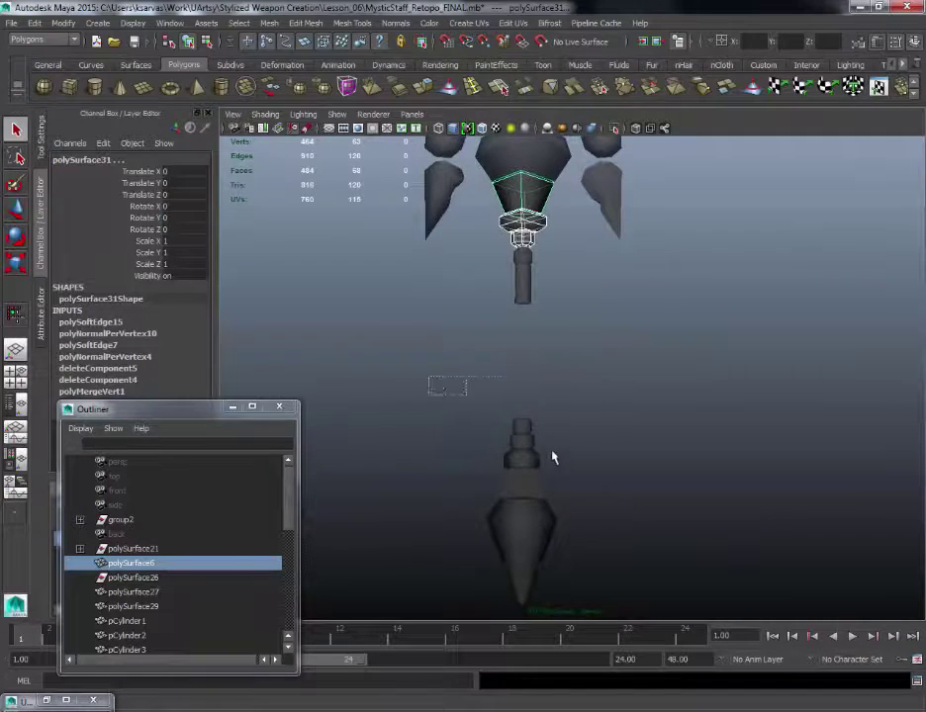
Step: Delete the four duplicated clasp pieces directly above the bottom stone
left_click_drag(554, 458, 570, 483)
left_click(569, 327)
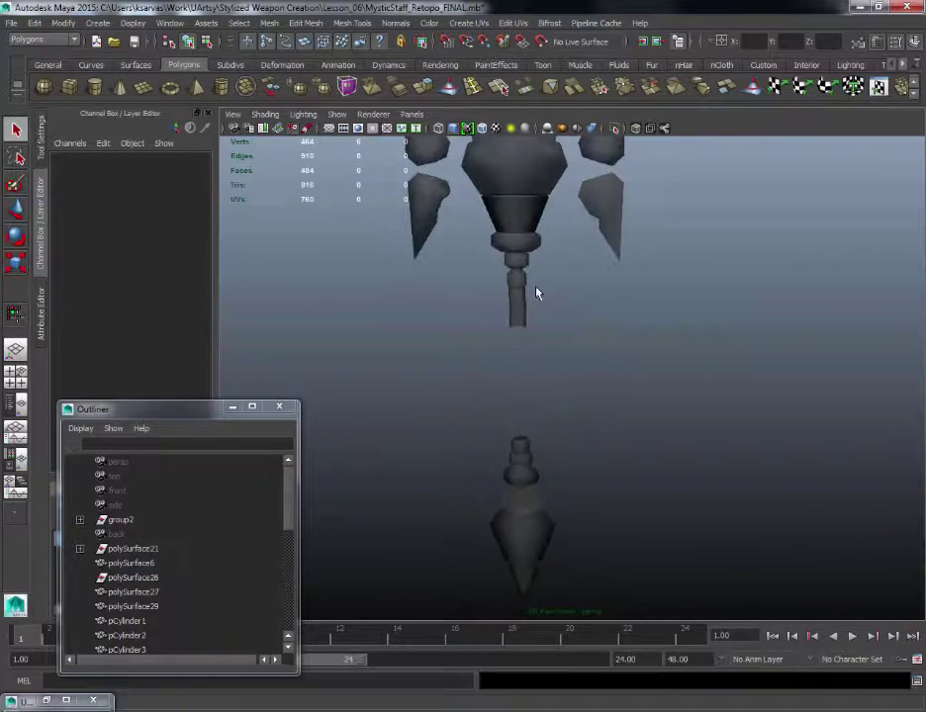
left_click_drag(535, 287, 534, 290, "alt")
left_click_drag(560, 440, 550, 433, "alt")
left_click_drag(463, 423, 555, 499)
key("Delete")
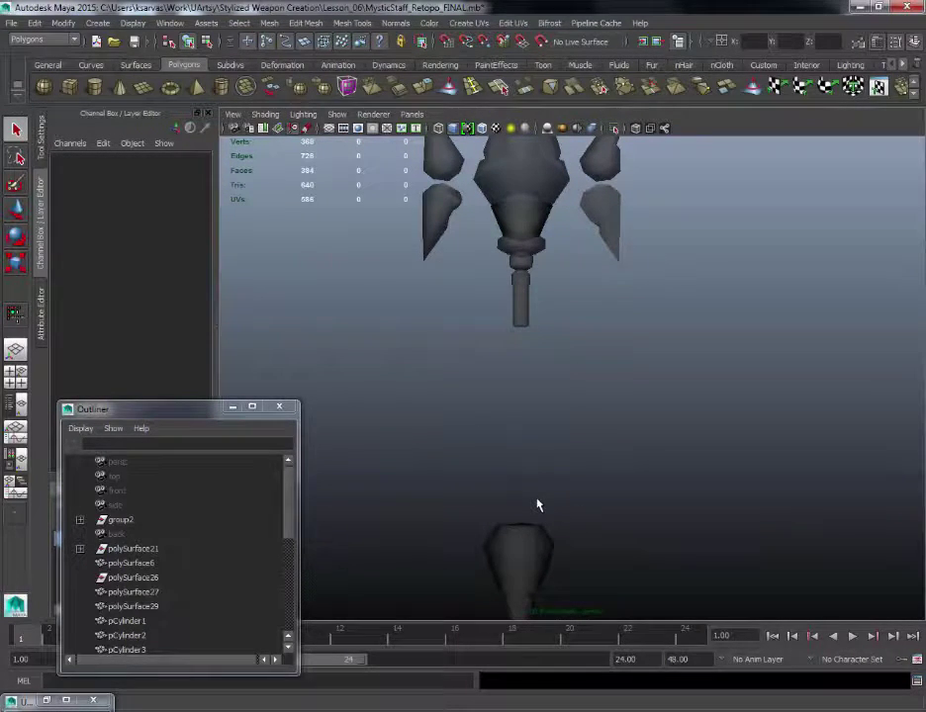
Step: Examine how the top stone's edges follow its cuts and chips, viewing the wireframe close up and from a distance
left_click_drag(542, 505, 571, 482, "alt")
middle_click_drag(532, 303, 546, 328, "alt")
right_click_drag(546, 328, 588, 562, "alt")
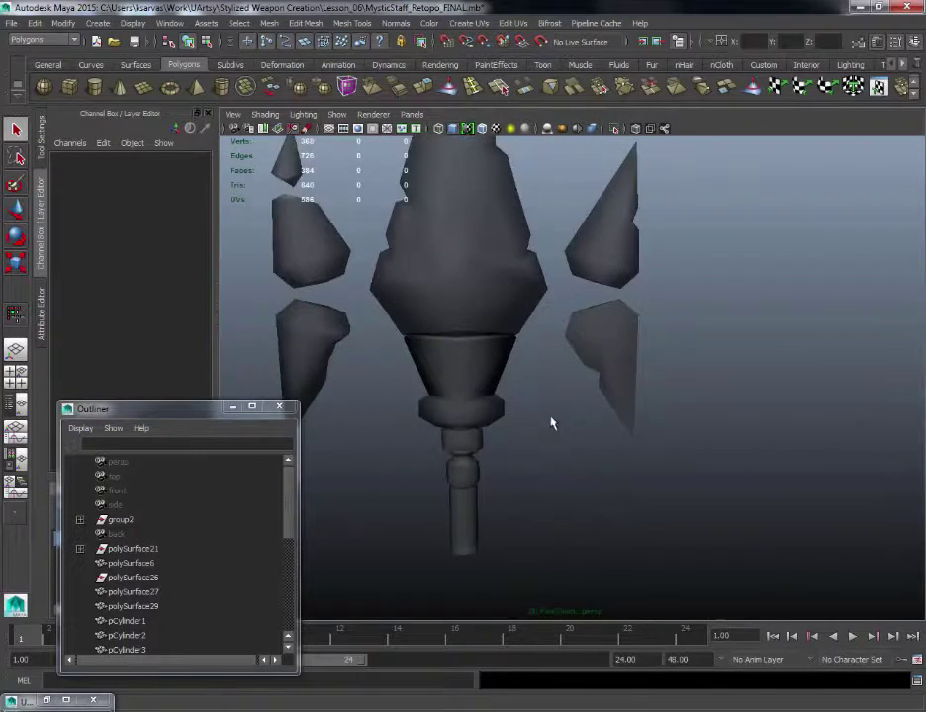
right_click_drag(551, 423, 603, 336, "alt")
left_click(601, 325)
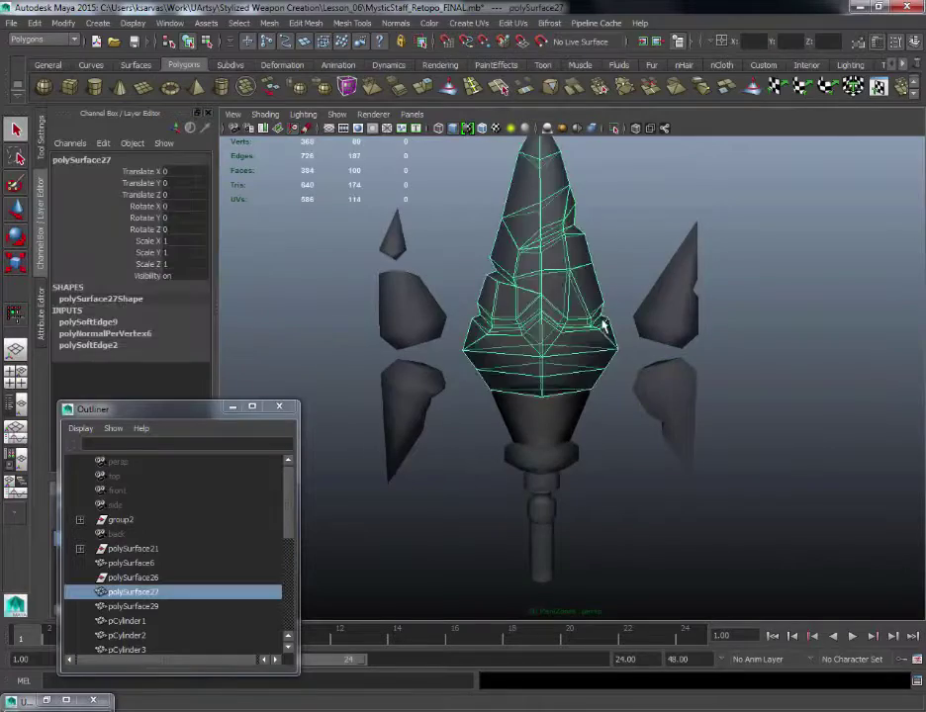
left_click_drag(601, 324, 613, 285, "alt")
right_click_drag(612, 285, 637, 312, "alt")
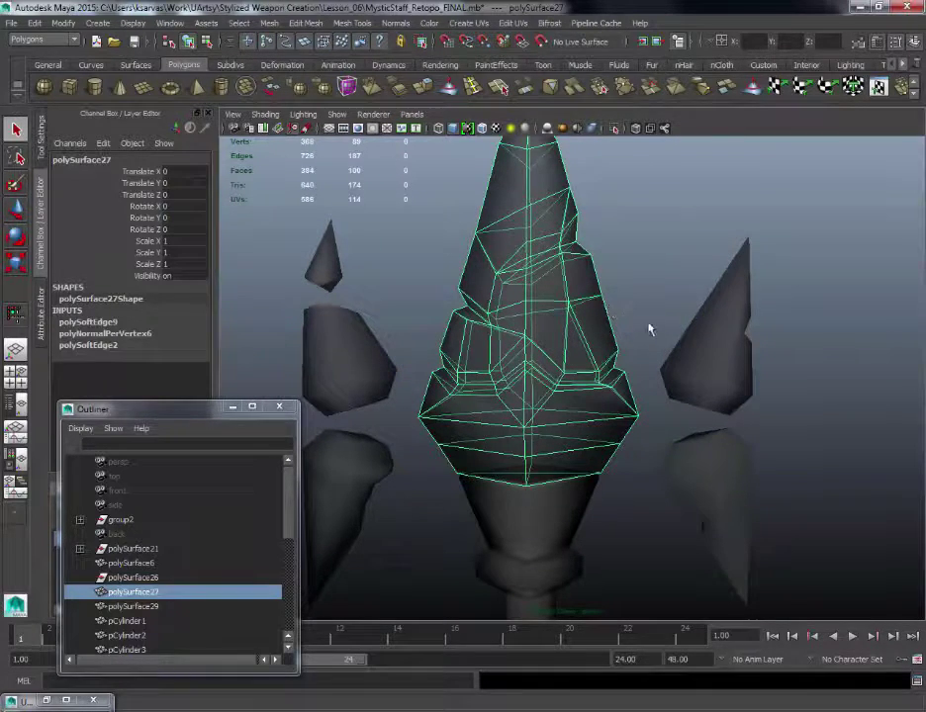
right_click_drag(648, 324, 675, 303, "alt")
middle_click_drag(674, 303, 662, 280, "alt")
right_click_drag(663, 280, 651, 271, "alt")
left_click_drag(660, 295, 669, 249, "alt")
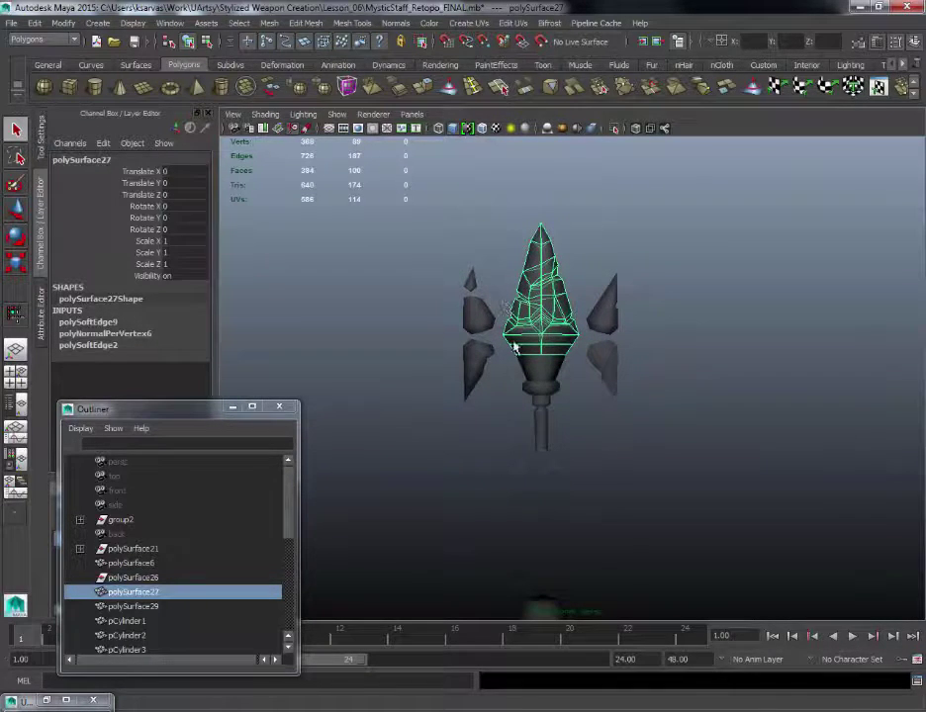
Step: Check the unselected staff's shaded silhouette from a distance and from nearer the head
left_click(505, 382)
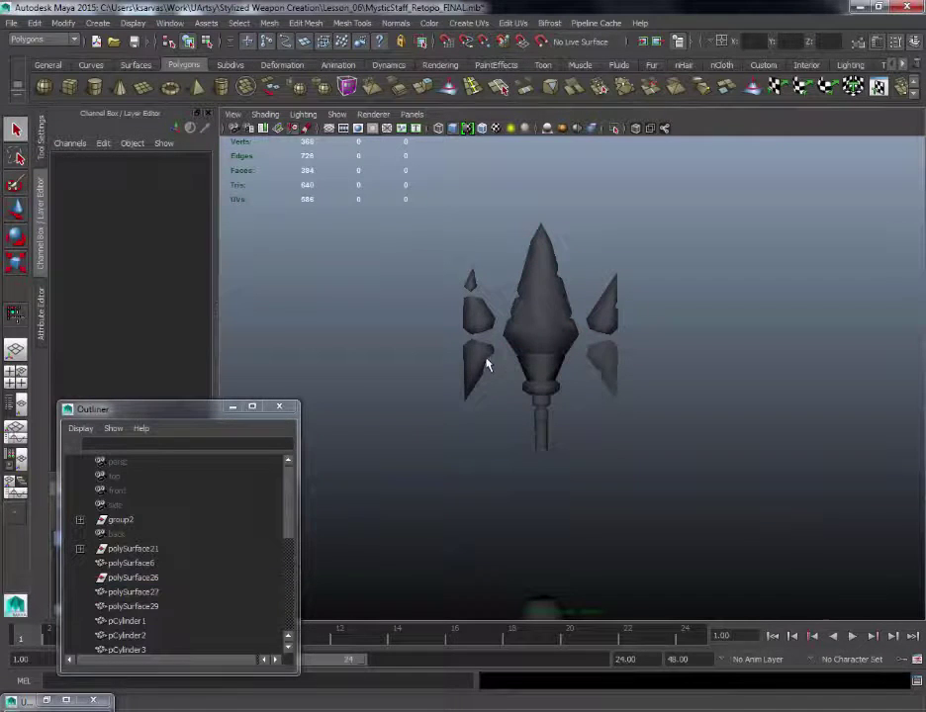
mouse_move(674, 326)
right_mouse_down("alt")
mouse_move(674, 269)
mouse_move(662, 277)
mouse_move(661, 309)
right_mouse_up("alt")
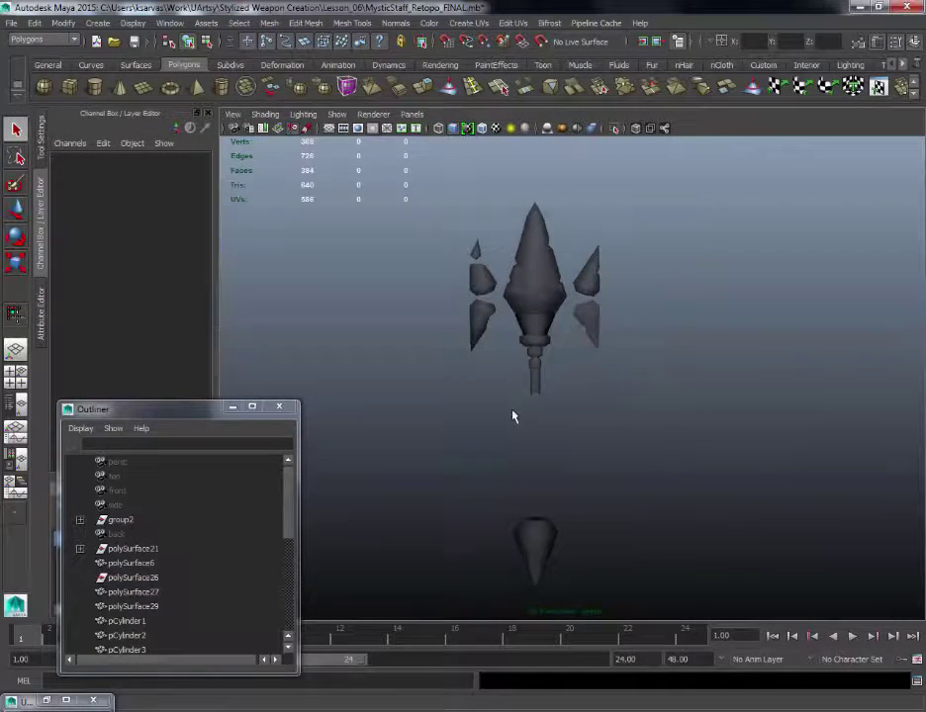
middle_click_drag(544, 206, 575, 306, "alt")
right_click_drag(575, 306, 573, 414, "alt")
left_click_drag(573, 414, 589, 291, "alt")
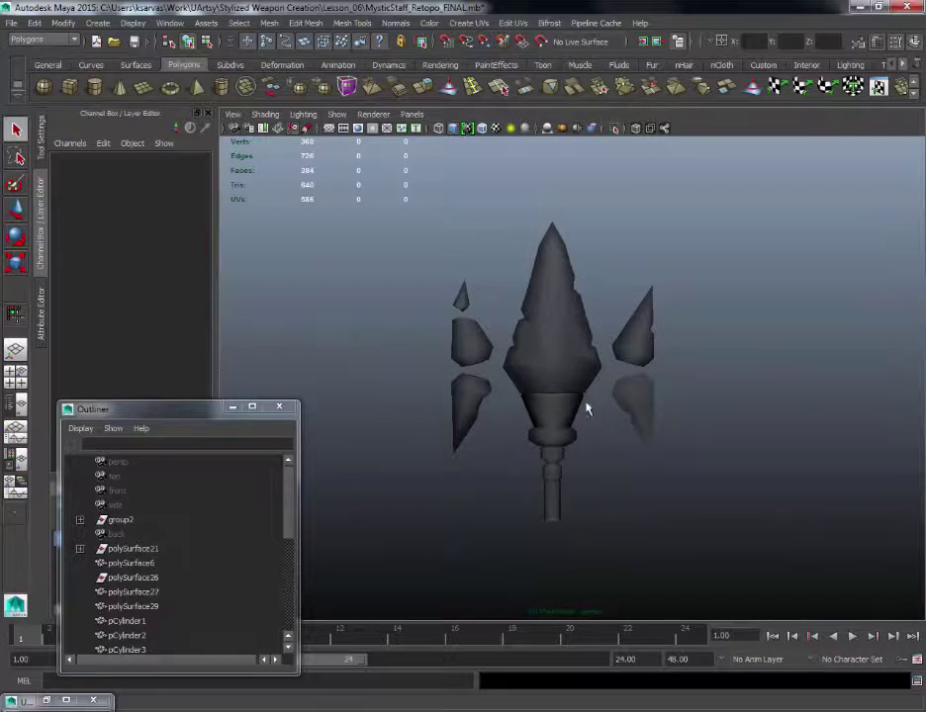
Step: Examine the topology of the flared four-sided clasp beneath the top stone, including its open upper rim
scroll(606, 233, "up", 3)
left_click(571, 347)
scroll(590, 330, "up", 5)
left_click(590, 326)
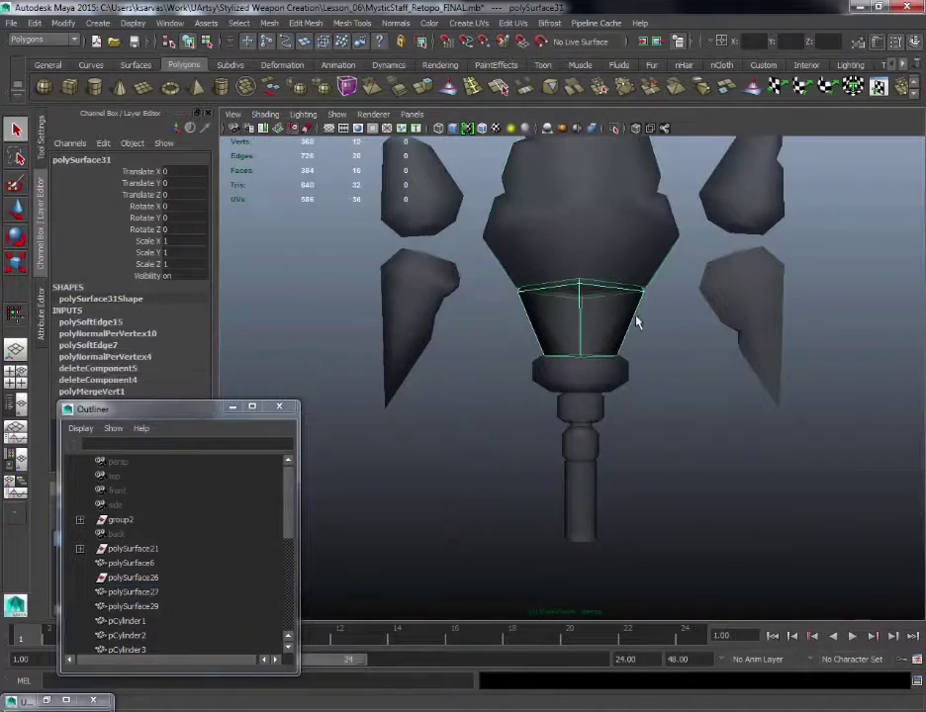
left_click_drag(636, 320, 649, 346, "alt")
right_click_drag(648, 269, 685, 431, "alt")
left_click_drag(645, 372, 524, 447, "alt")
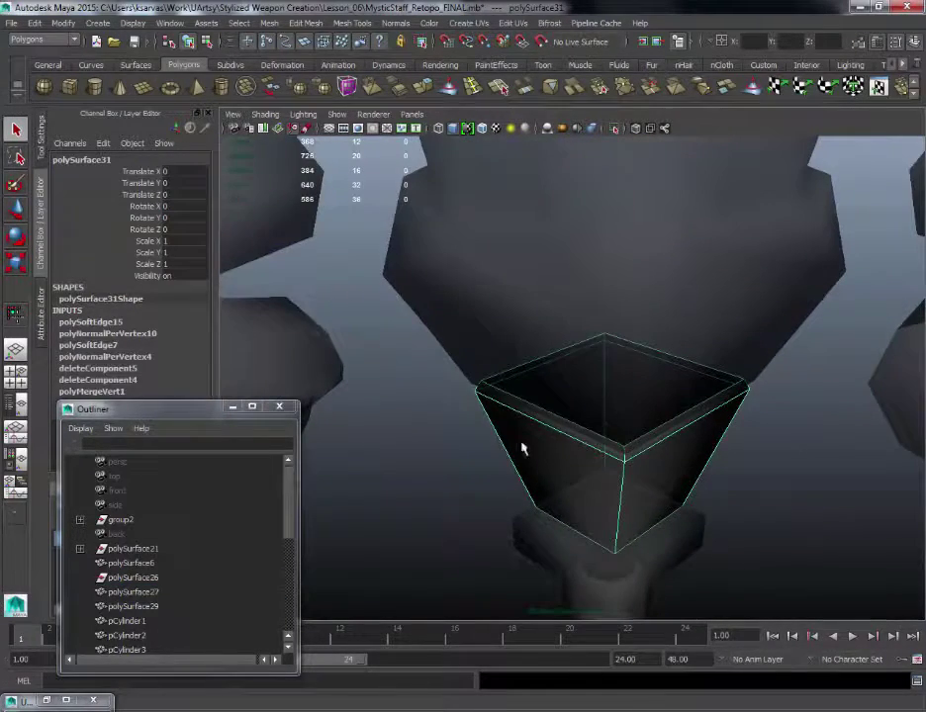
left_click_drag(657, 479, 614, 333, "alt")
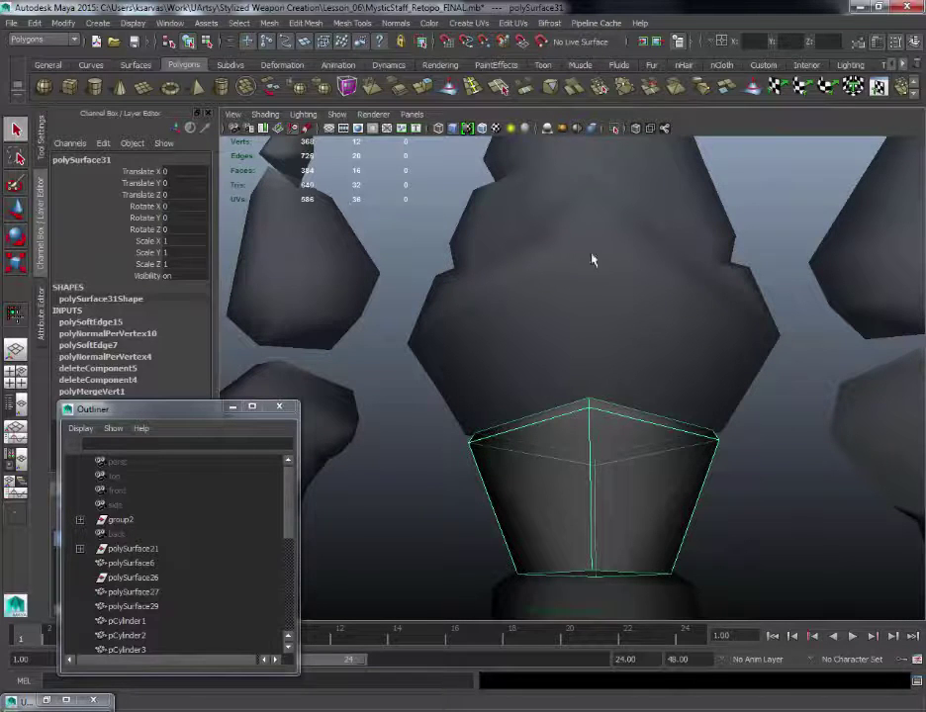
Step: Review the top stone's wireframe against its silhouette, and view the deselected staff head from farther away
scroll(555, 345, "down", 8)
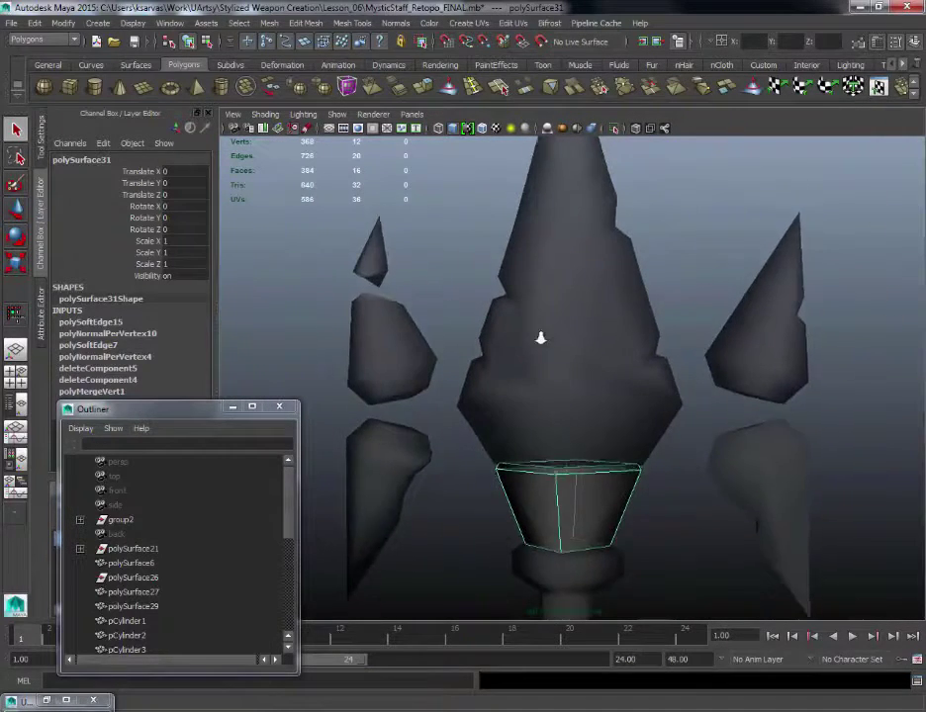
scroll(569, 345, "down", 1)
left_click_drag(582, 351, 594, 355, "alt")
left_click(594, 356)
middle_click_drag(604, 325, 600, 348, "alt")
scroll(583, 356, "down", 1)
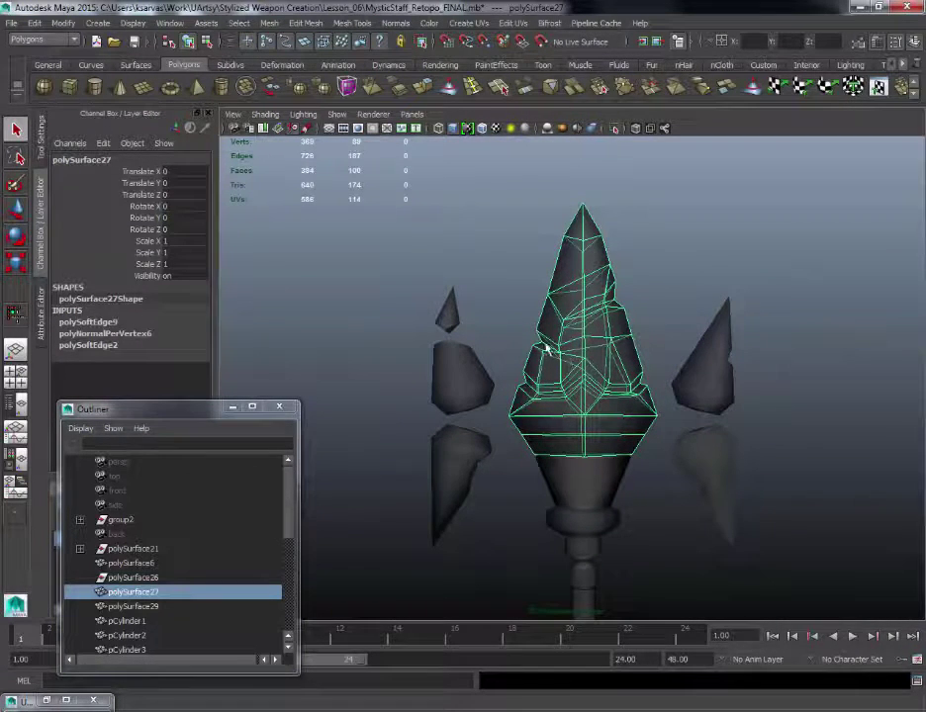
scroll(603, 363, "down", 2)
left_click_drag(583, 340, 556, 319, "alt")
left_click(626, 291)
scroll(607, 300, "down", 1)
left_click_drag(607, 300, 606, 294, "alt")
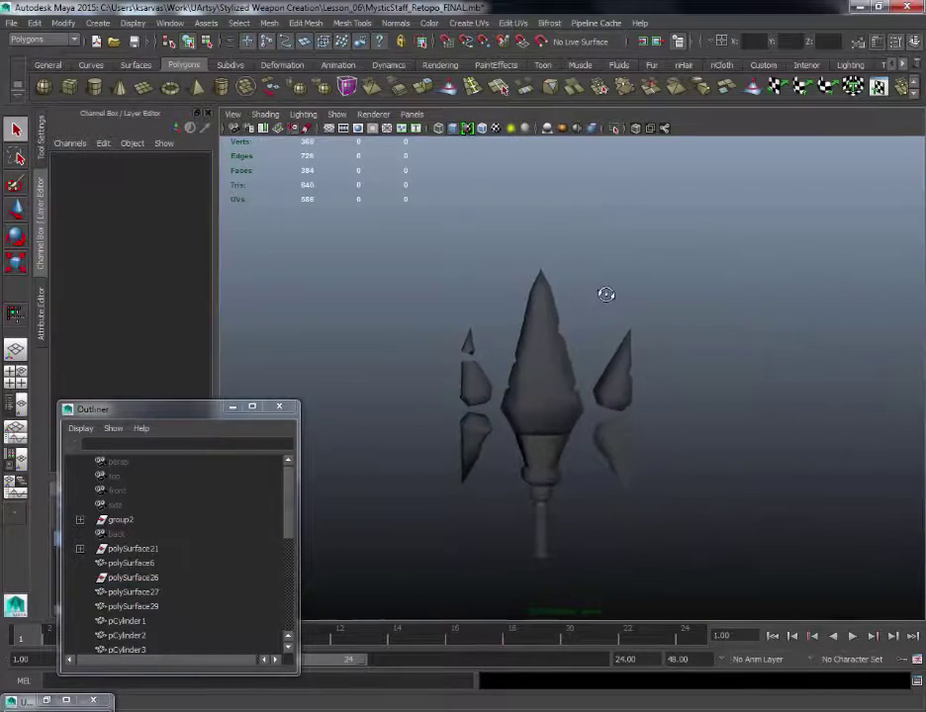
Step: Examine the wireframe of the flared clasp beneath the top stone, close up around its upper rim
right_click_drag(605, 293, 621, 385, "alt")
middle_click_drag(622, 385, 601, 285, "alt")
scroll(601, 285, "up", 3)
left_click(531, 430)
mouse_move(559, 337)
left_mouse_down("alt")
mouse_move(569, 287)
mouse_move(562, 369)
mouse_move(556, 334)
left_mouse_up("alt")
key("f")
middle_click_drag(569, 430, 550, 539, "alt")
scroll(524, 481, "up", 4)
middle_click_drag(537, 476, 587, 421, "alt")
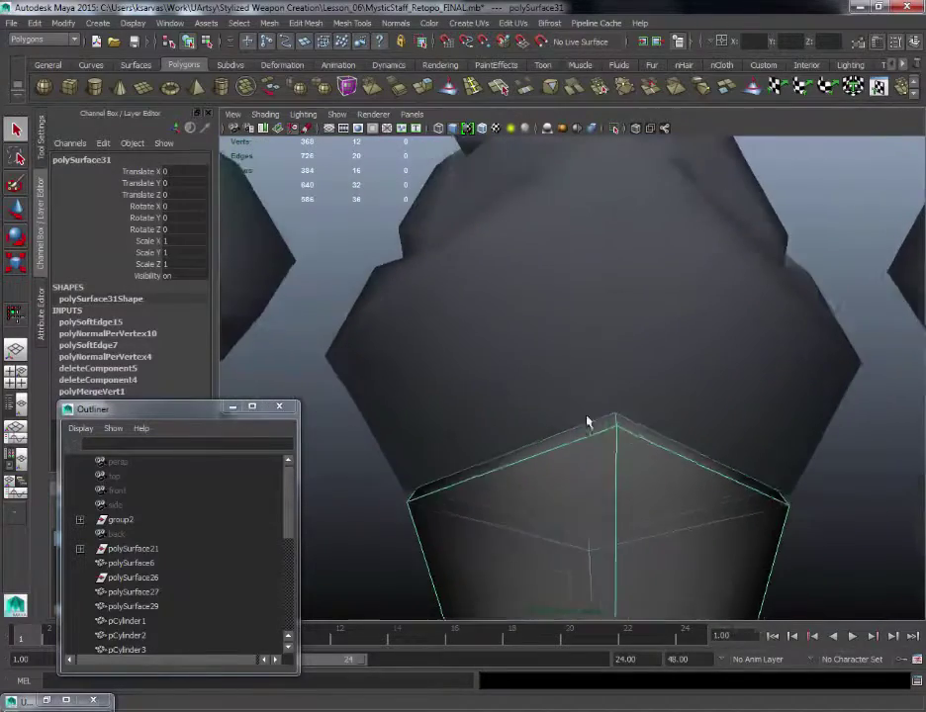
scroll(582, 471, "down", 2)
left_click_drag(616, 496, 695, 428, "alt")
Step: Inspect the wide collar and the bevelled ring directly below the flared clasp
left_click(697, 460)
left_click_drag(692, 381, 657, 357, "alt")
left_click(619, 358)
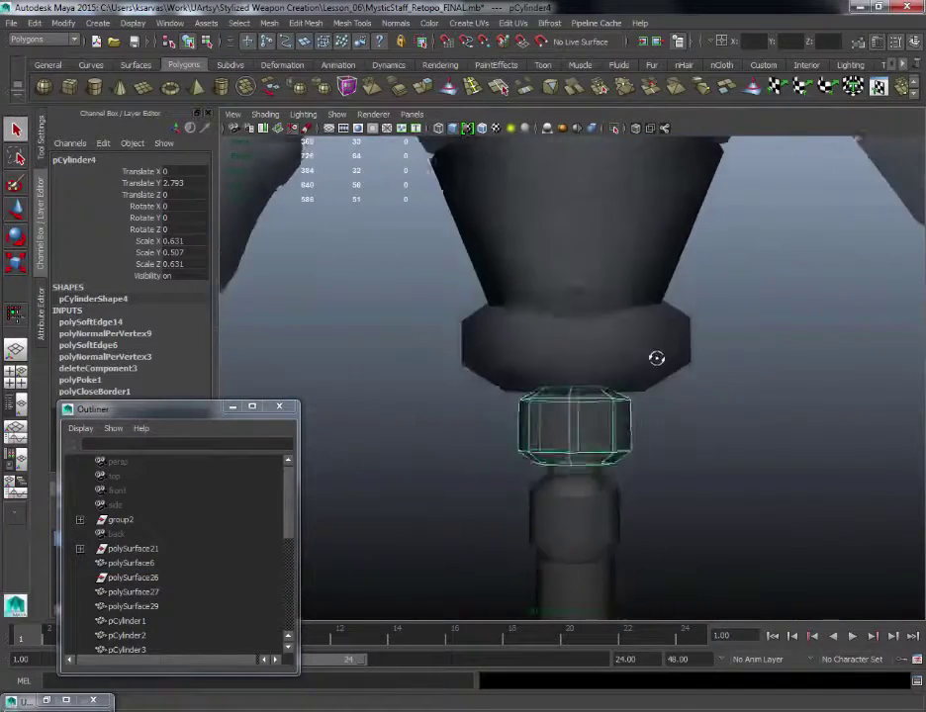
middle_click_drag(661, 303, 640, 312, "alt")
middle_click_drag(722, 464, 710, 346, "alt")
Step: Select the short narrow cylinder connecting the two rings below the collar and examine its wireframe from several angles
left_click_drag(705, 395, 550, 360, "alt")
left_click(532, 344)
right_click_drag(539, 351, 588, 364, "alt")
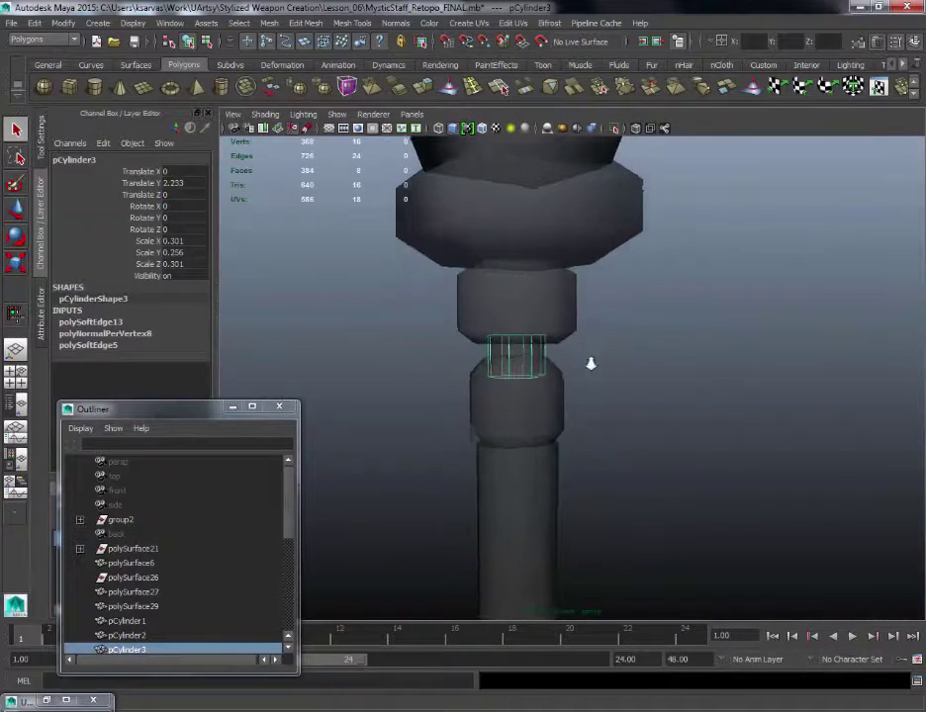
left_click_drag(588, 364, 585, 347, "alt")
left_click_drag(512, 347, 750, 393, "alt")
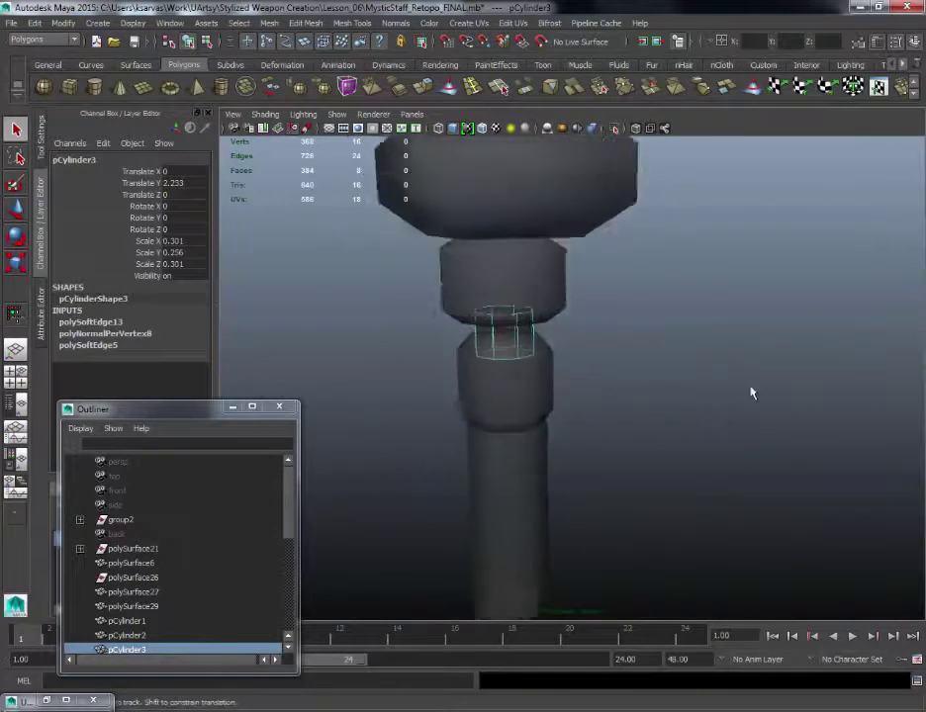
Step: Select the rounded ring at the top of the handle and examine its topology up close and from farther away
right_click_drag(749, 393, 558, 364, "alt")
left_click(558, 364)
right_click_drag(579, 320, 633, 356, "alt")
left_click_drag(634, 358, 585, 374, "alt")
right_click_drag(648, 457, 533, 367, "alt")
mouse_move(611, 461)
left_mouse_down("alt")
mouse_move(597, 442)
mouse_move(614, 472)
left_mouse_up("alt")
right_click_drag(613, 473, 631, 447, "alt")
middle_click_drag(632, 446, 619, 381, "alt")
right_click_drag(619, 381, 633, 340, "alt")
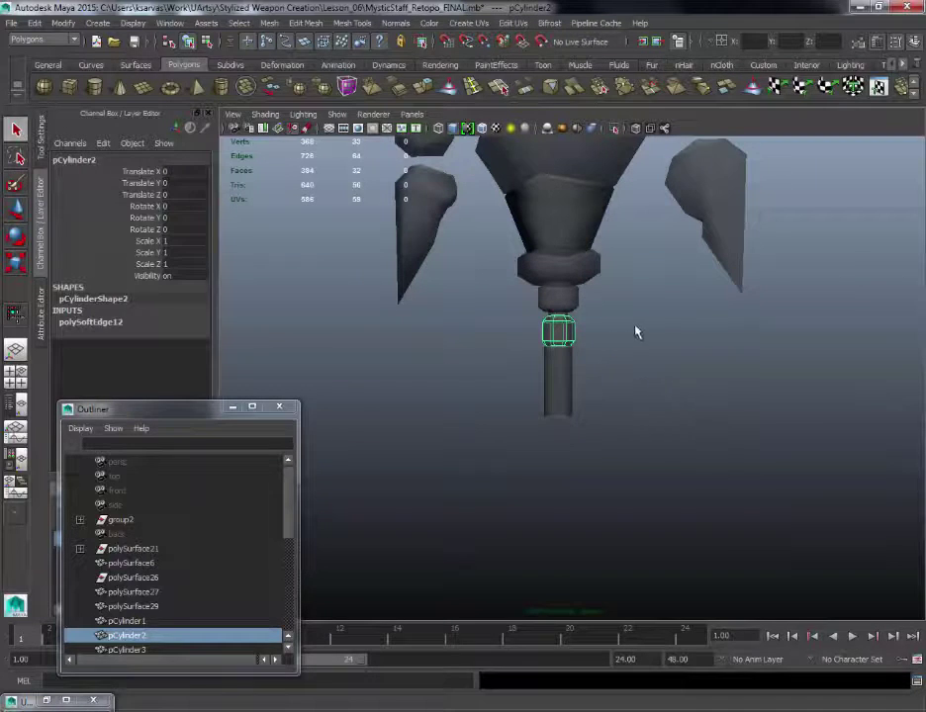
Step: Review the whole staff's silhouette from a distance, viewing it from the front and the side
left_click_drag(566, 393, 620, 322, "alt")
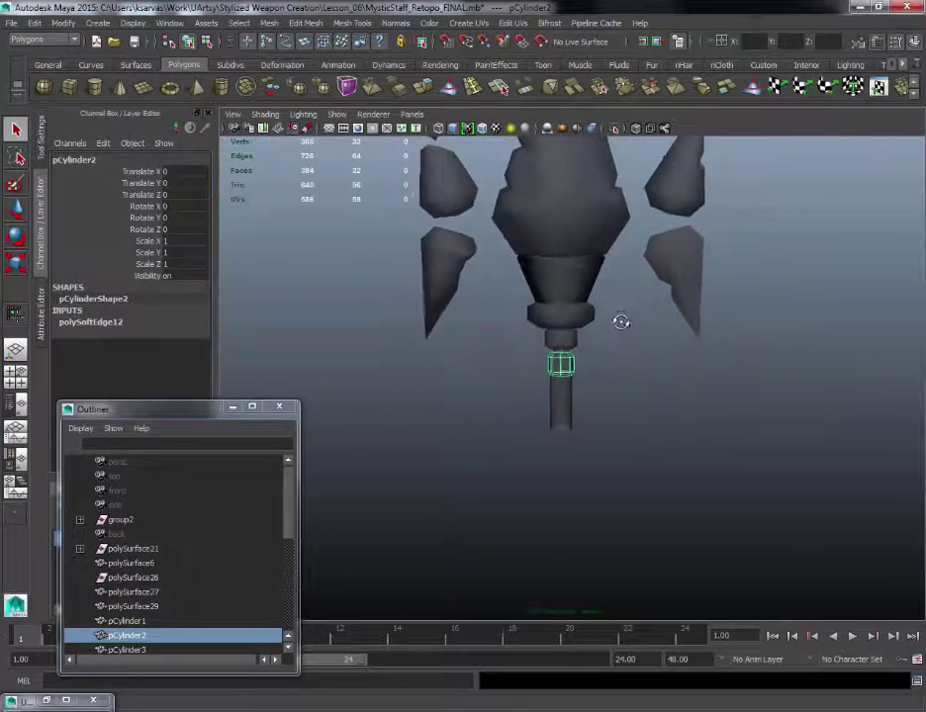
right_click_drag(621, 321, 638, 297, "alt")
middle_click_drag(638, 297, 626, 343, "alt")
right_click_drag(626, 343, 686, 297, "alt")
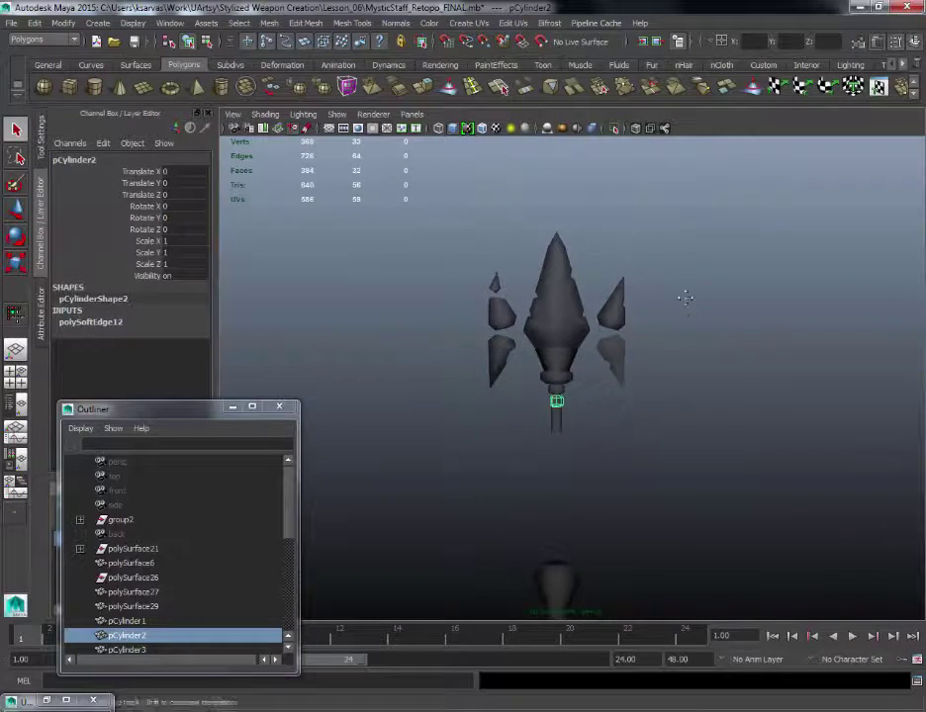
middle_click_drag(686, 298, 673, 279, "alt")
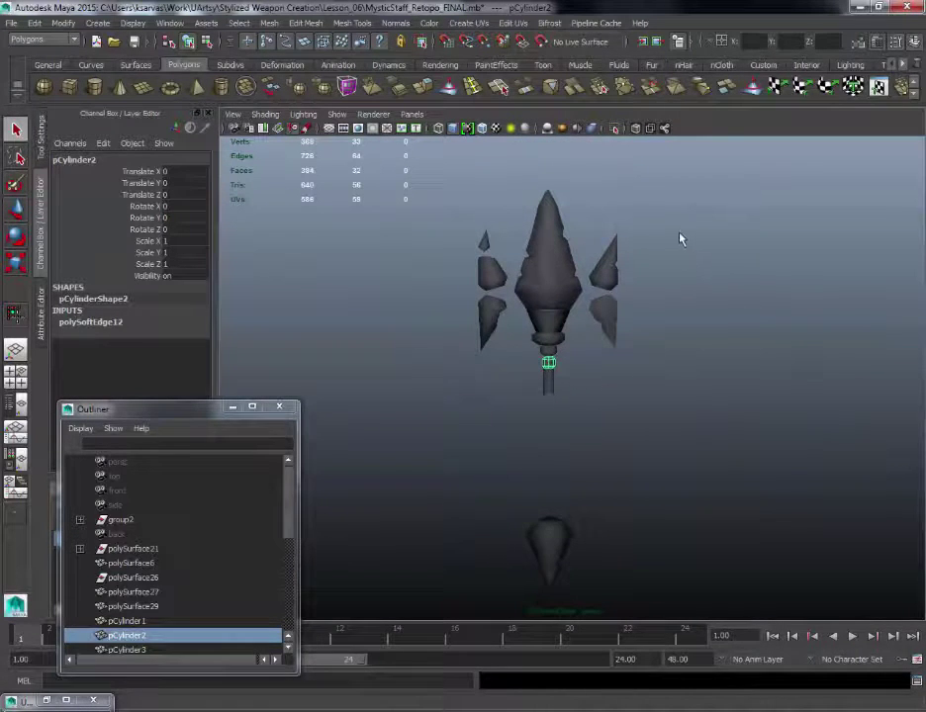
left_click_drag(681, 239, 677, 303, "alt")
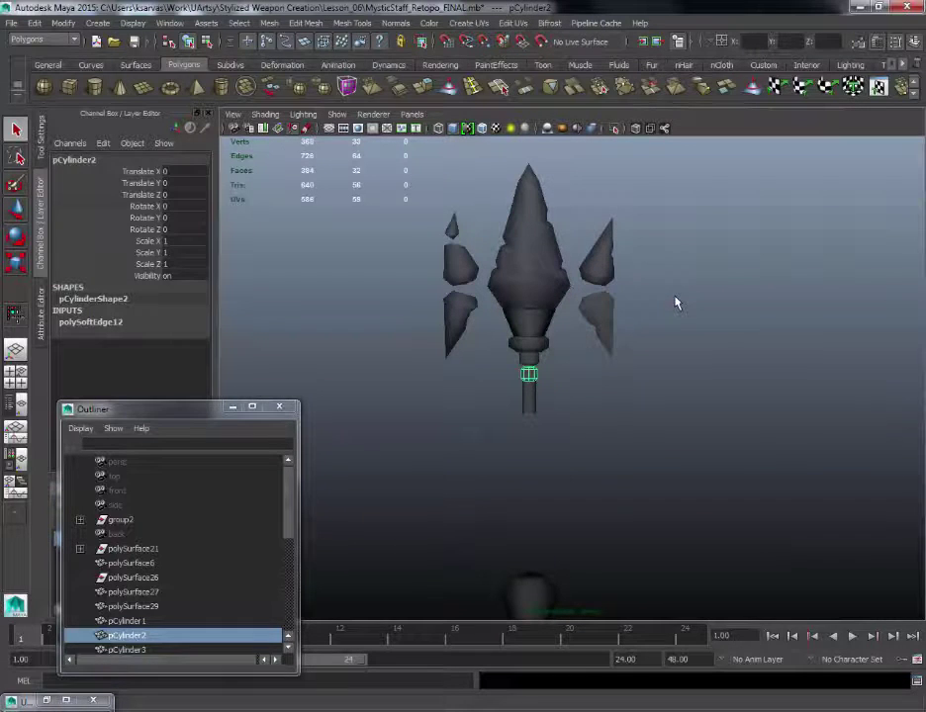
left_click_drag(699, 312, 499, 181, "alt")
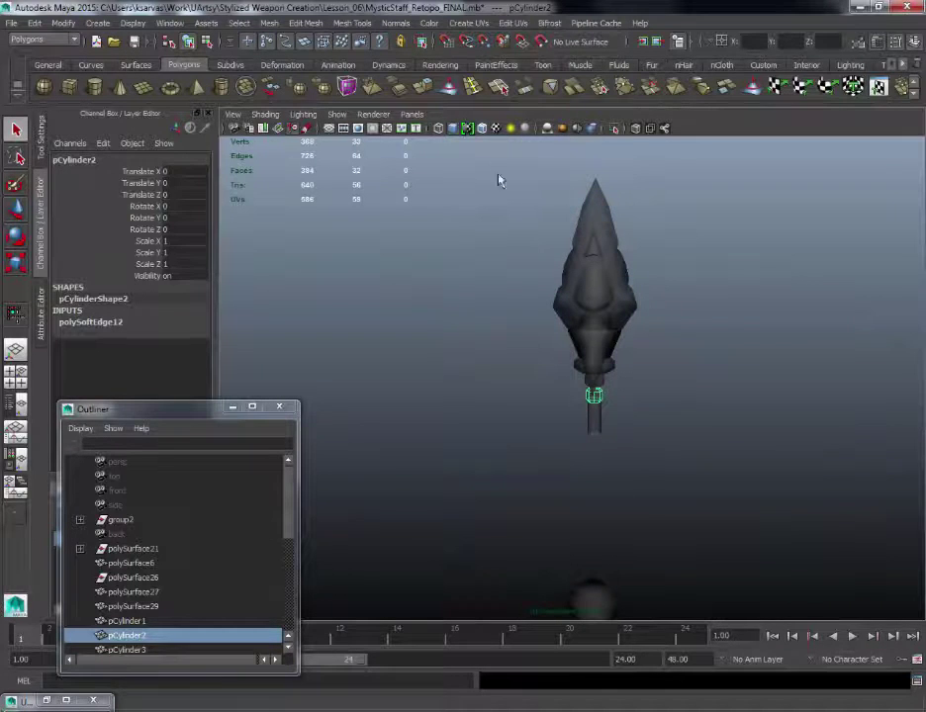
left_click_drag(729, 424, 602, 402, "alt")
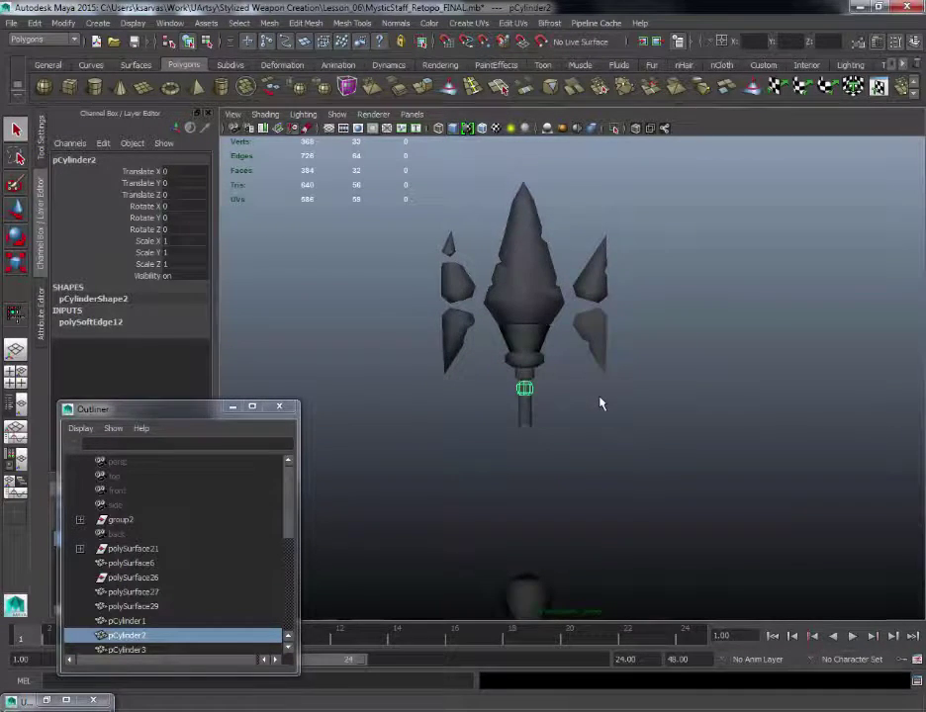